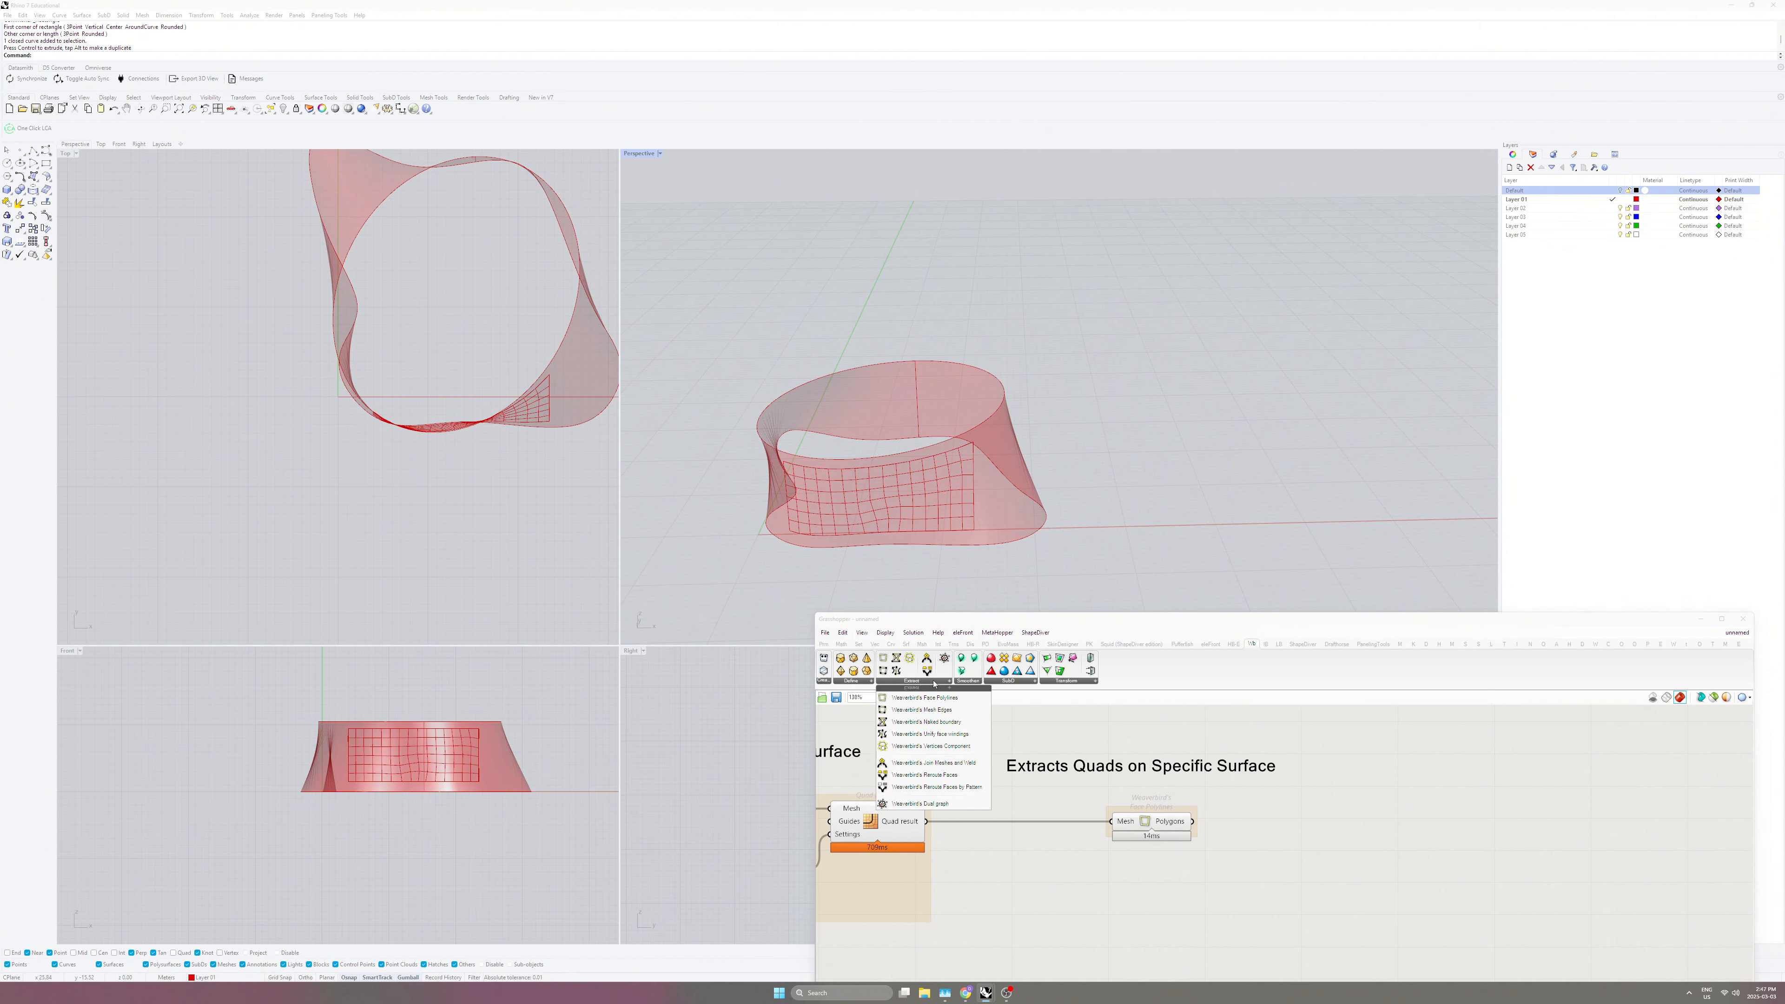
Add a Face Boundaries component below Weaverbird's Face Polylines and feed it the Quad Remesh result mesh.
{"action": "left_click", "coordinate": [921, 644]}
{"action": "left_click", "coordinate": [920, 680]}
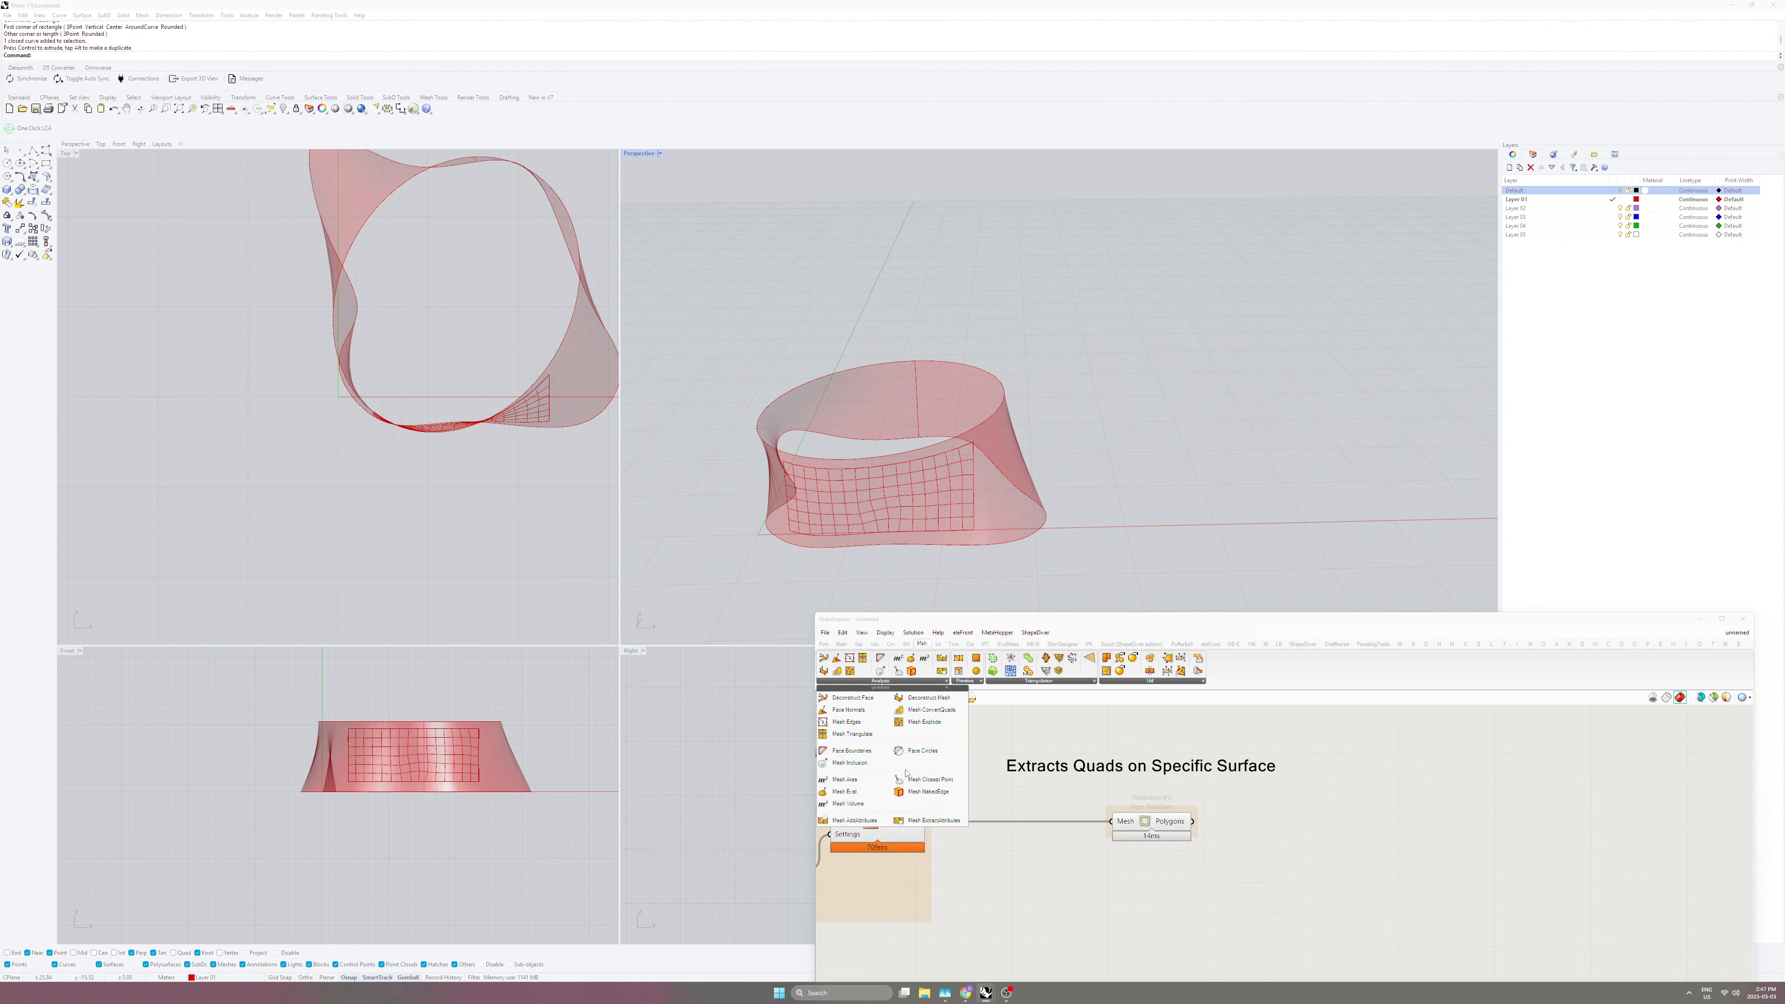
{"action": "left_click_drag", "start_coordinate": [850, 750], "coordinate": [1140, 860]}
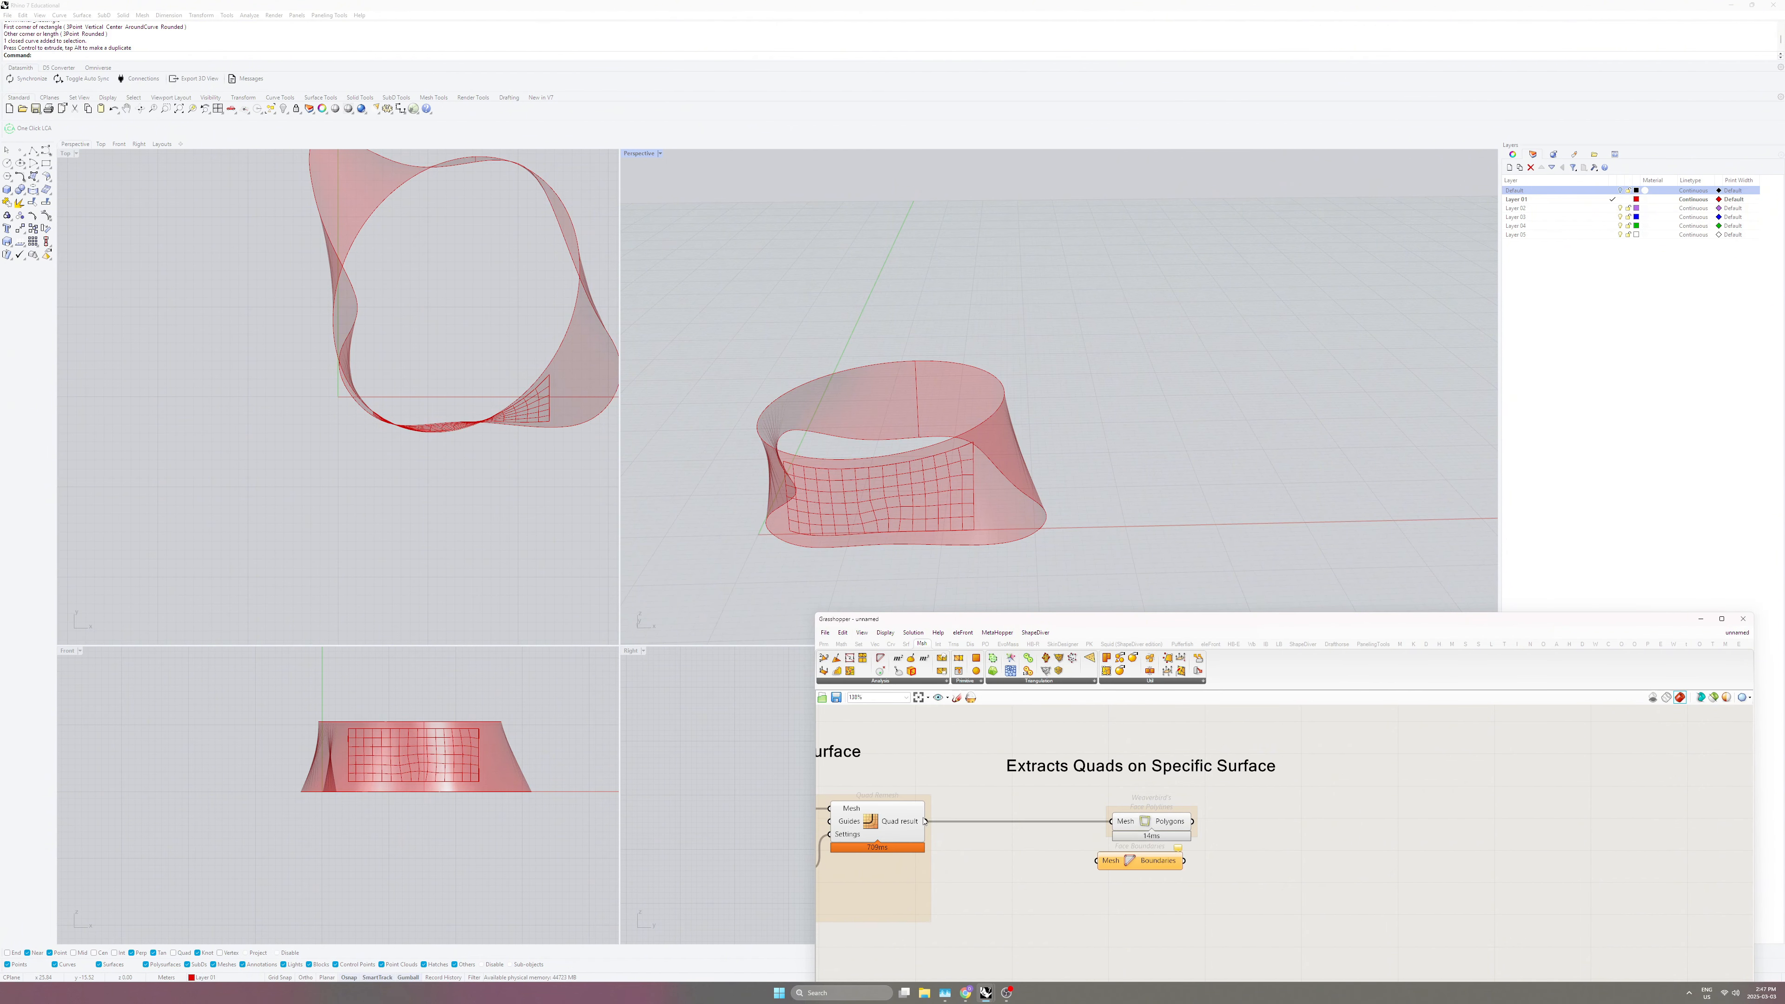
{"action": "left_click_drag", "start_coordinate": [926, 820], "coordinate": [1179, 891]}
{"action": "mouse_move", "coordinate": [1160, 865]}
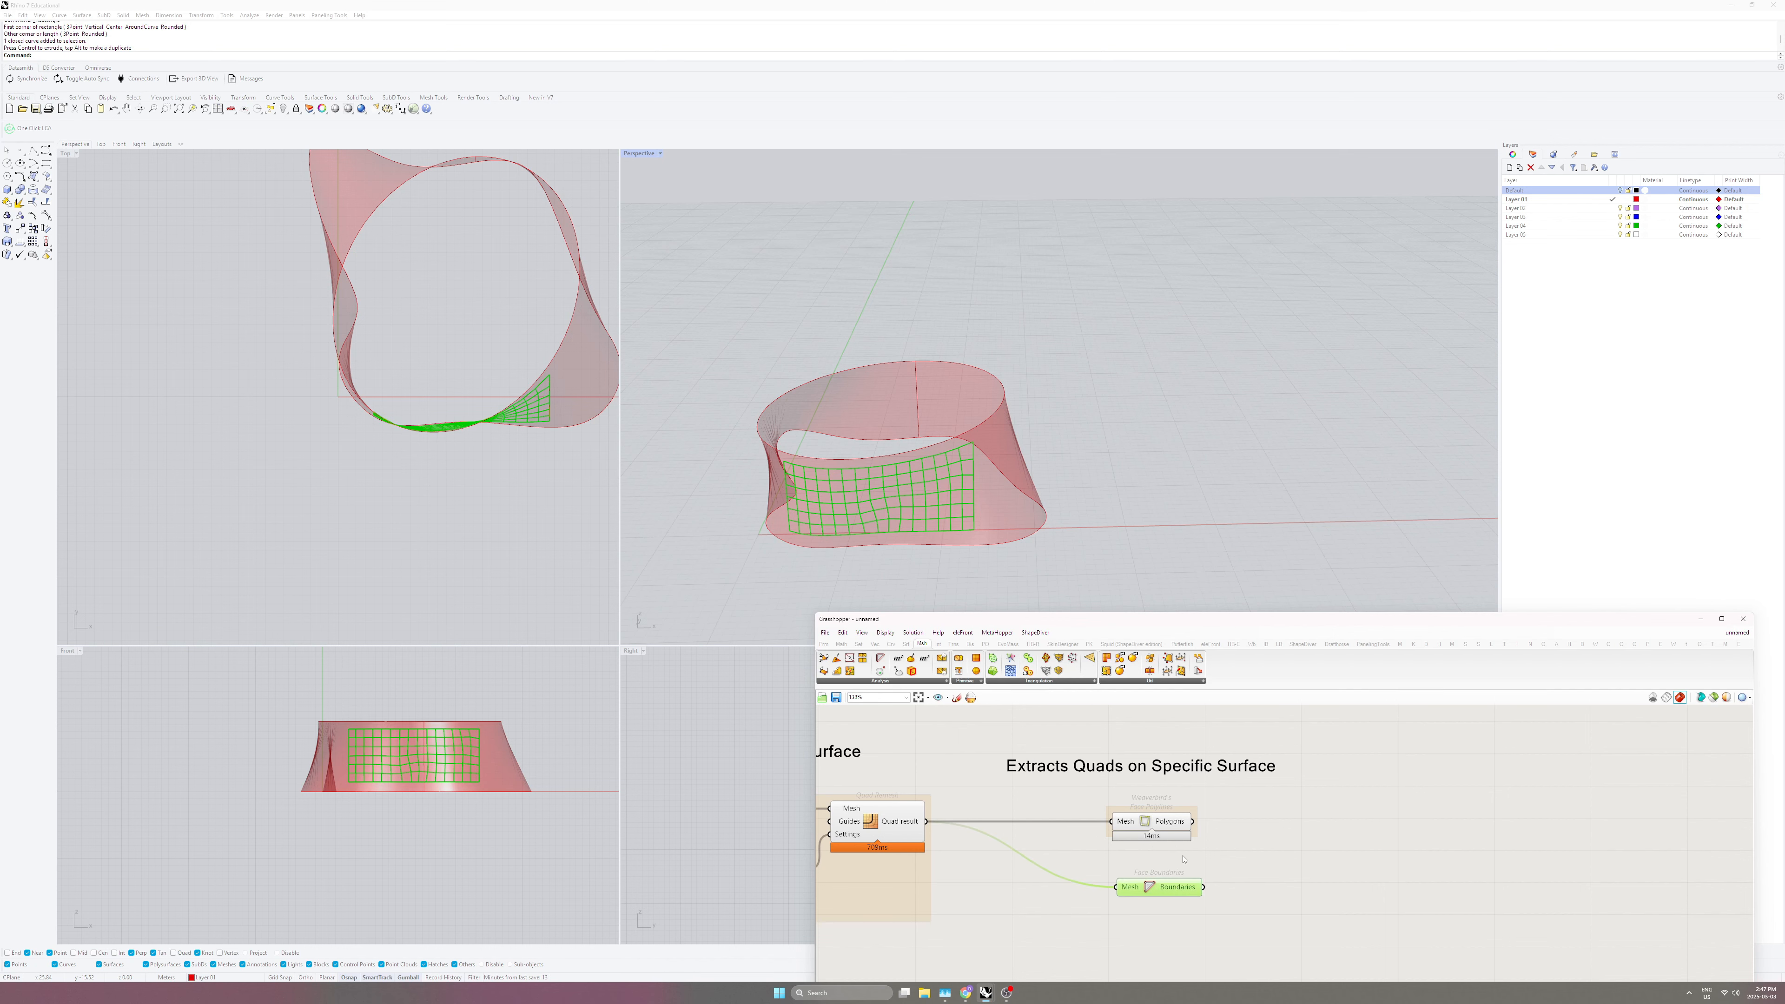
Place a scribble reading "Either Or" between the Face Polylines and Face Boundaries components.
{"action": "left_click", "coordinate": [1184, 859]}
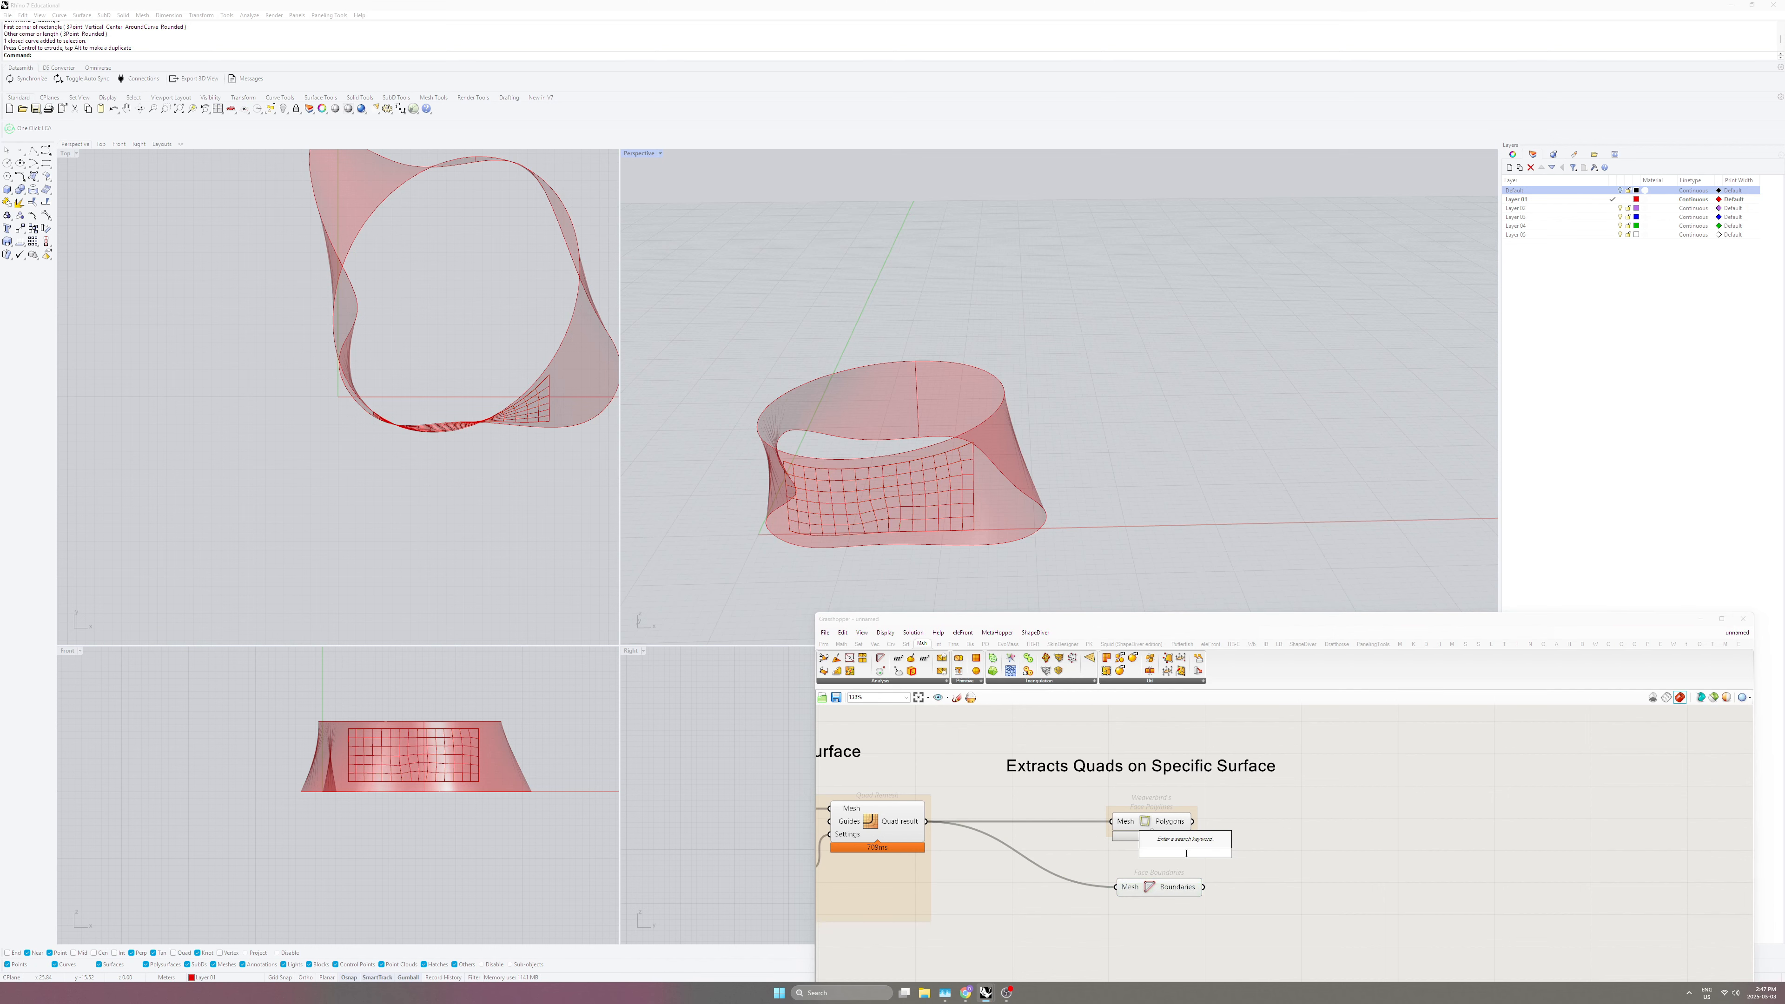
{"action": "double_click", "coordinate": [1143, 859]}
{"action": "type", "text": "Either Or"}
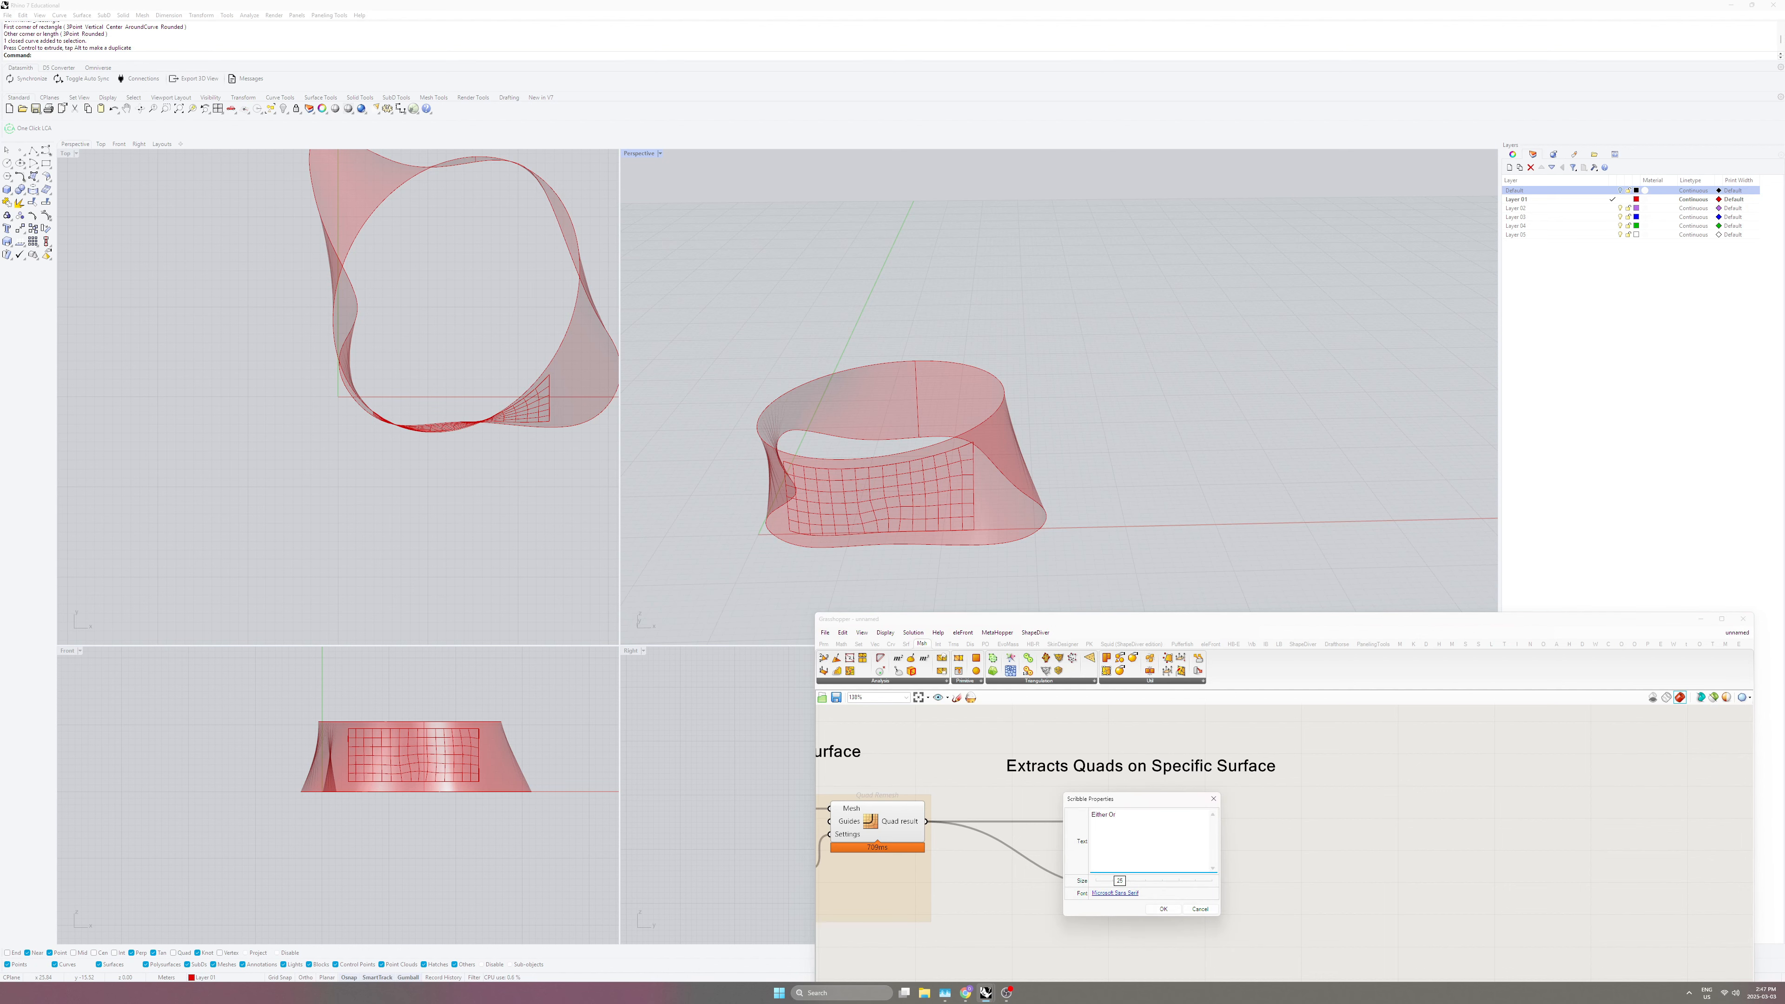
{"action": "left_click", "coordinate": [1163, 909]}
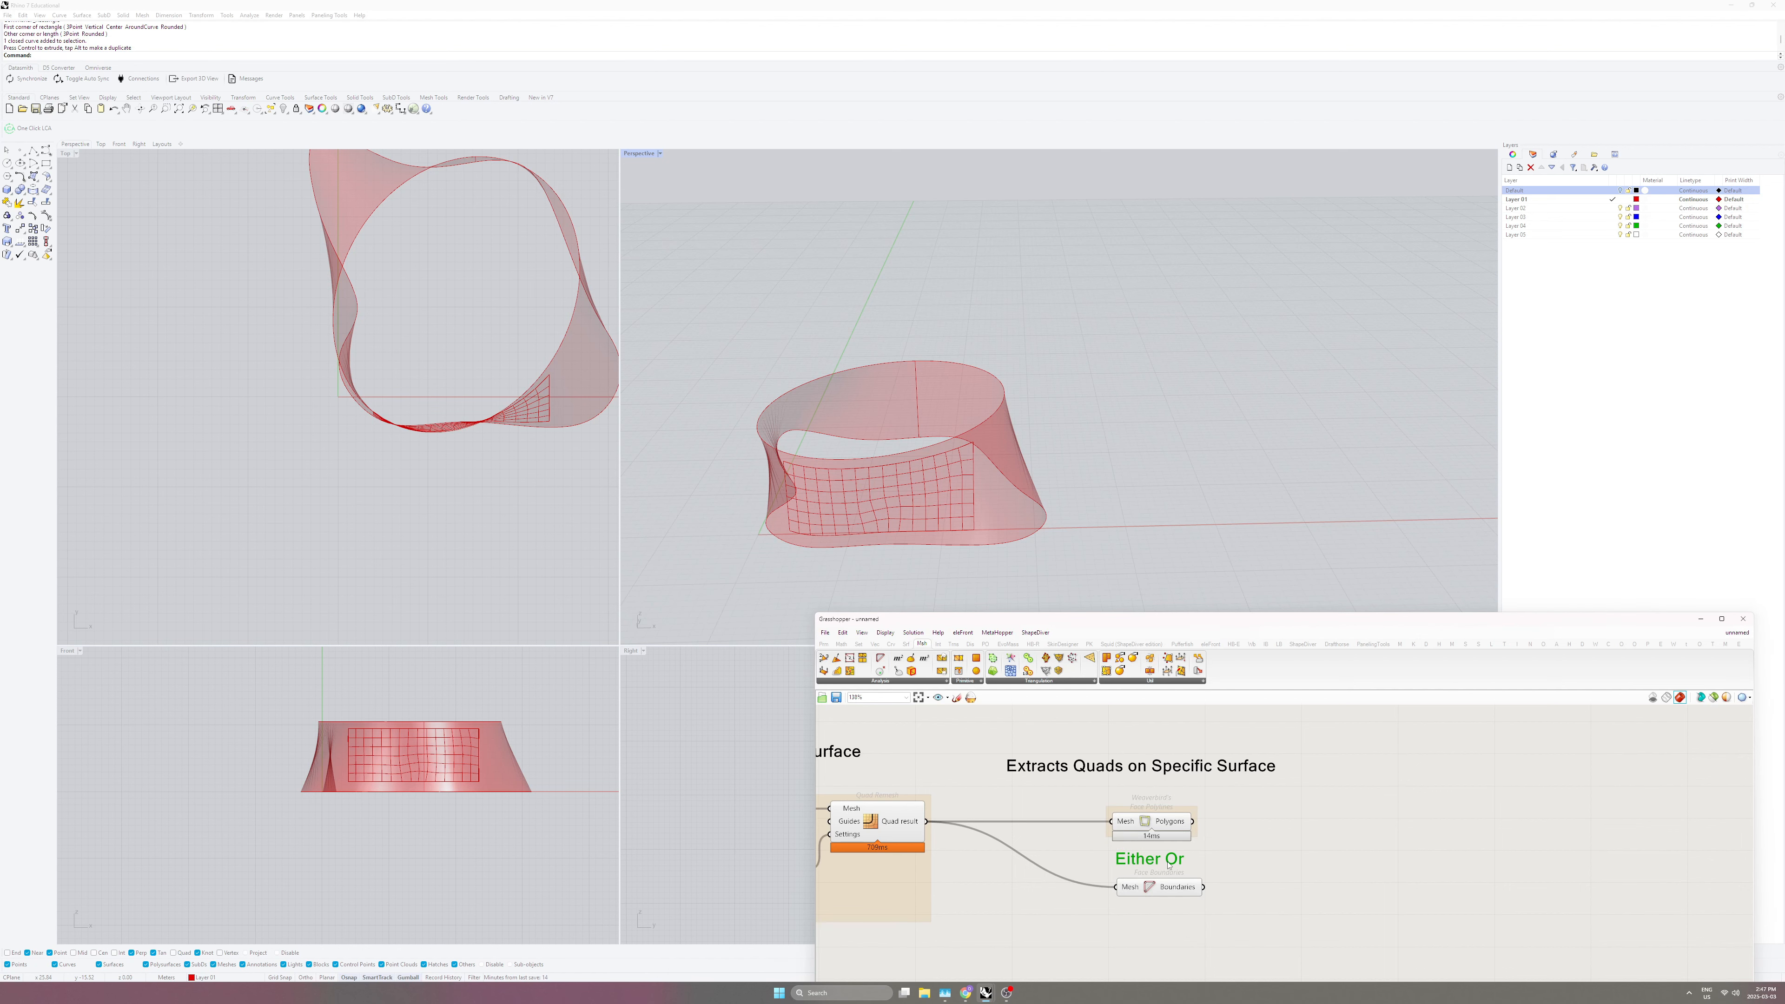
{"action": "left_click", "coordinate": [1234, 875]}
{"action": "scroll", "coordinate": [1184, 895], "scroll_direction": "up", "scroll_amount": 3}
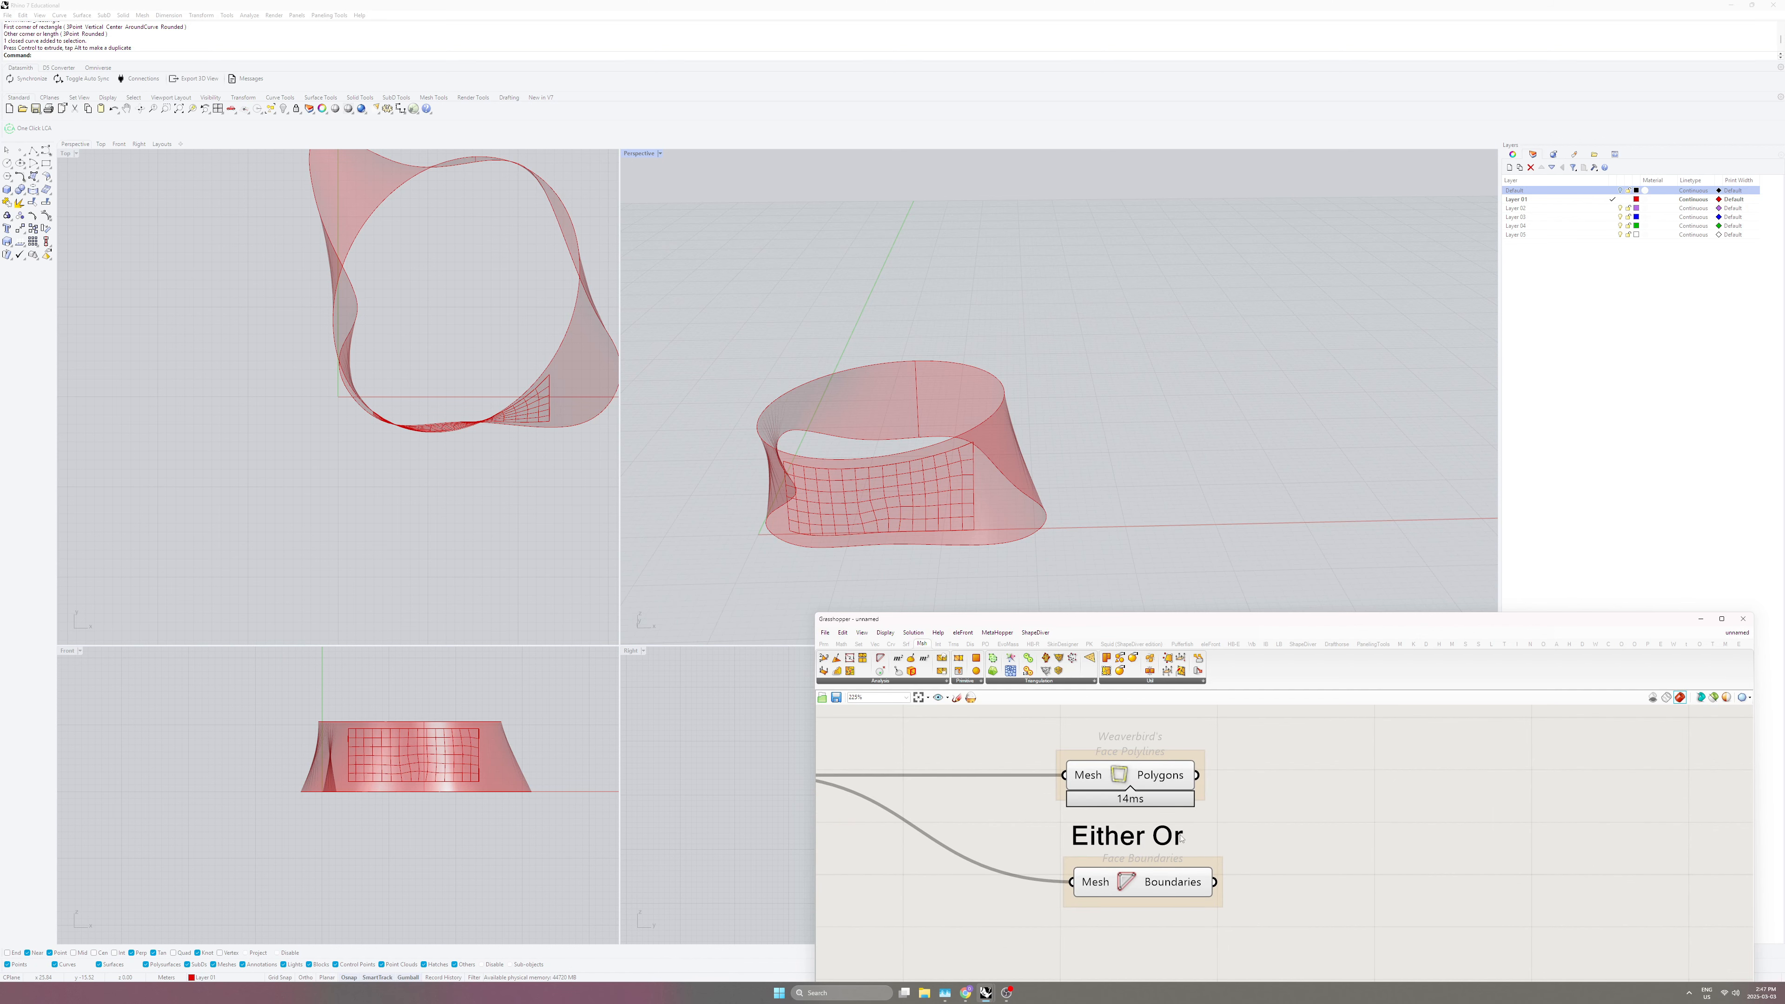
Add a Face Normals component below Face Boundaries and connect the Quad Remesh result to its Mesh input.
{"action": "left_click", "coordinate": [945, 680]}
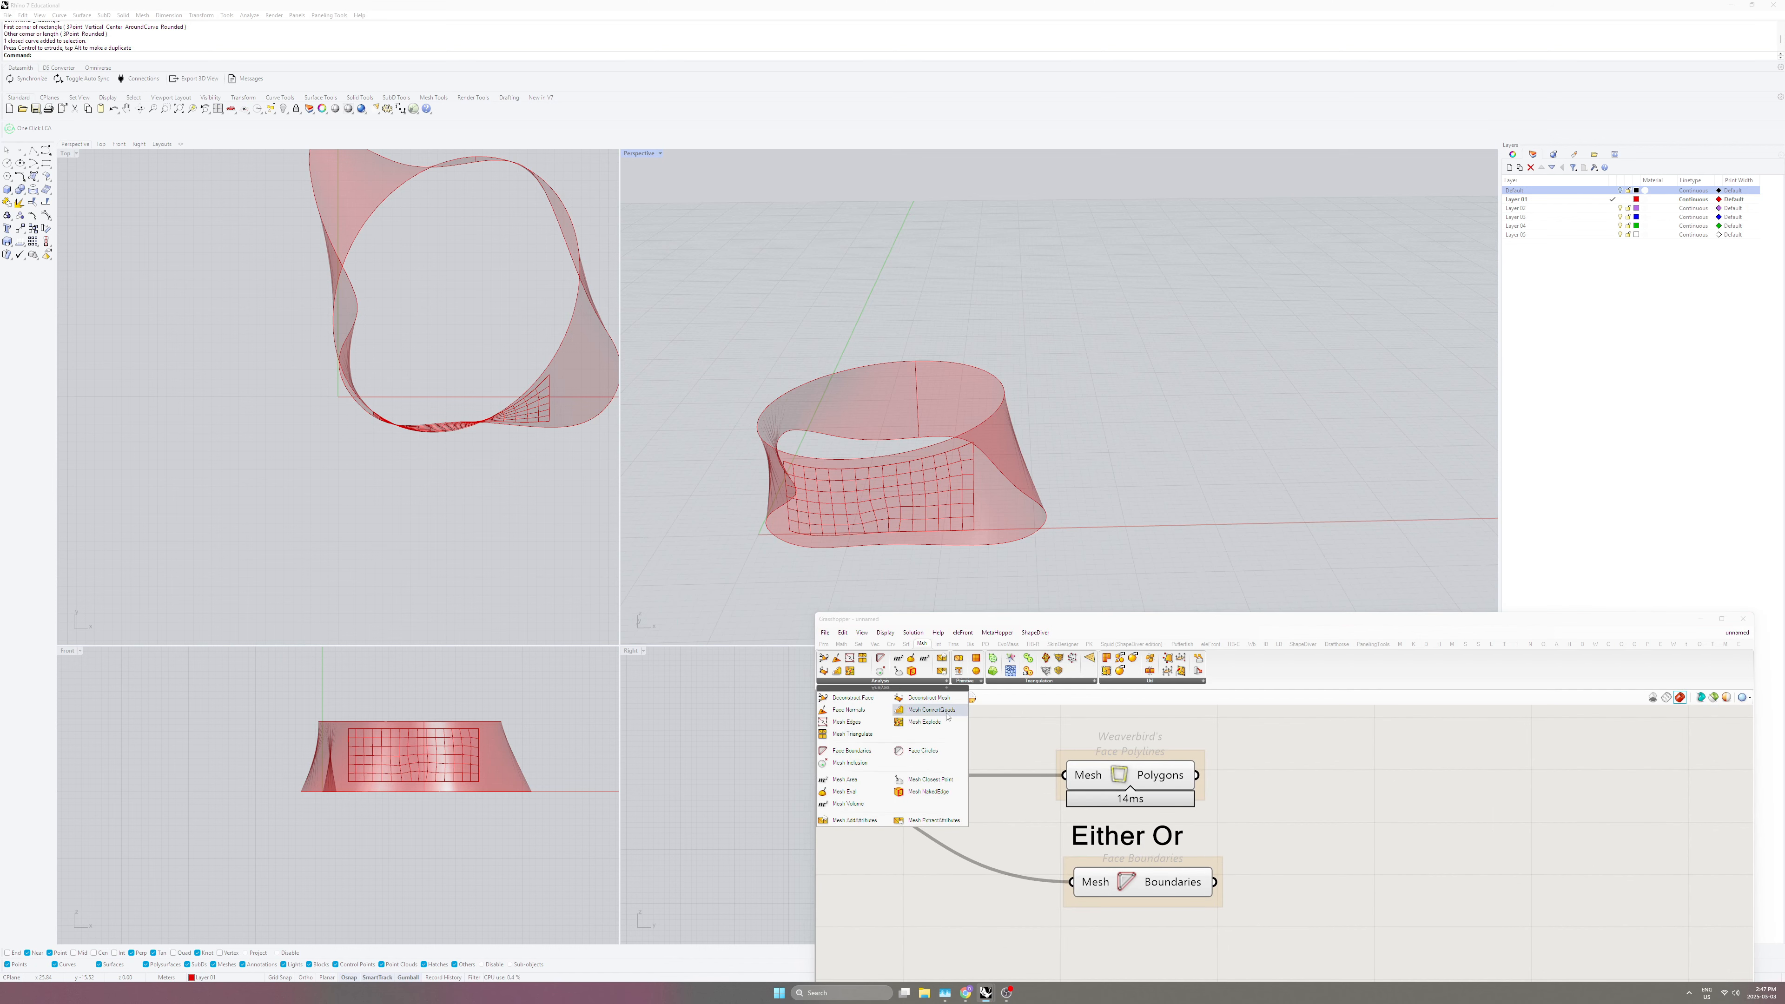
{"action": "left_click", "coordinate": [869, 716]}
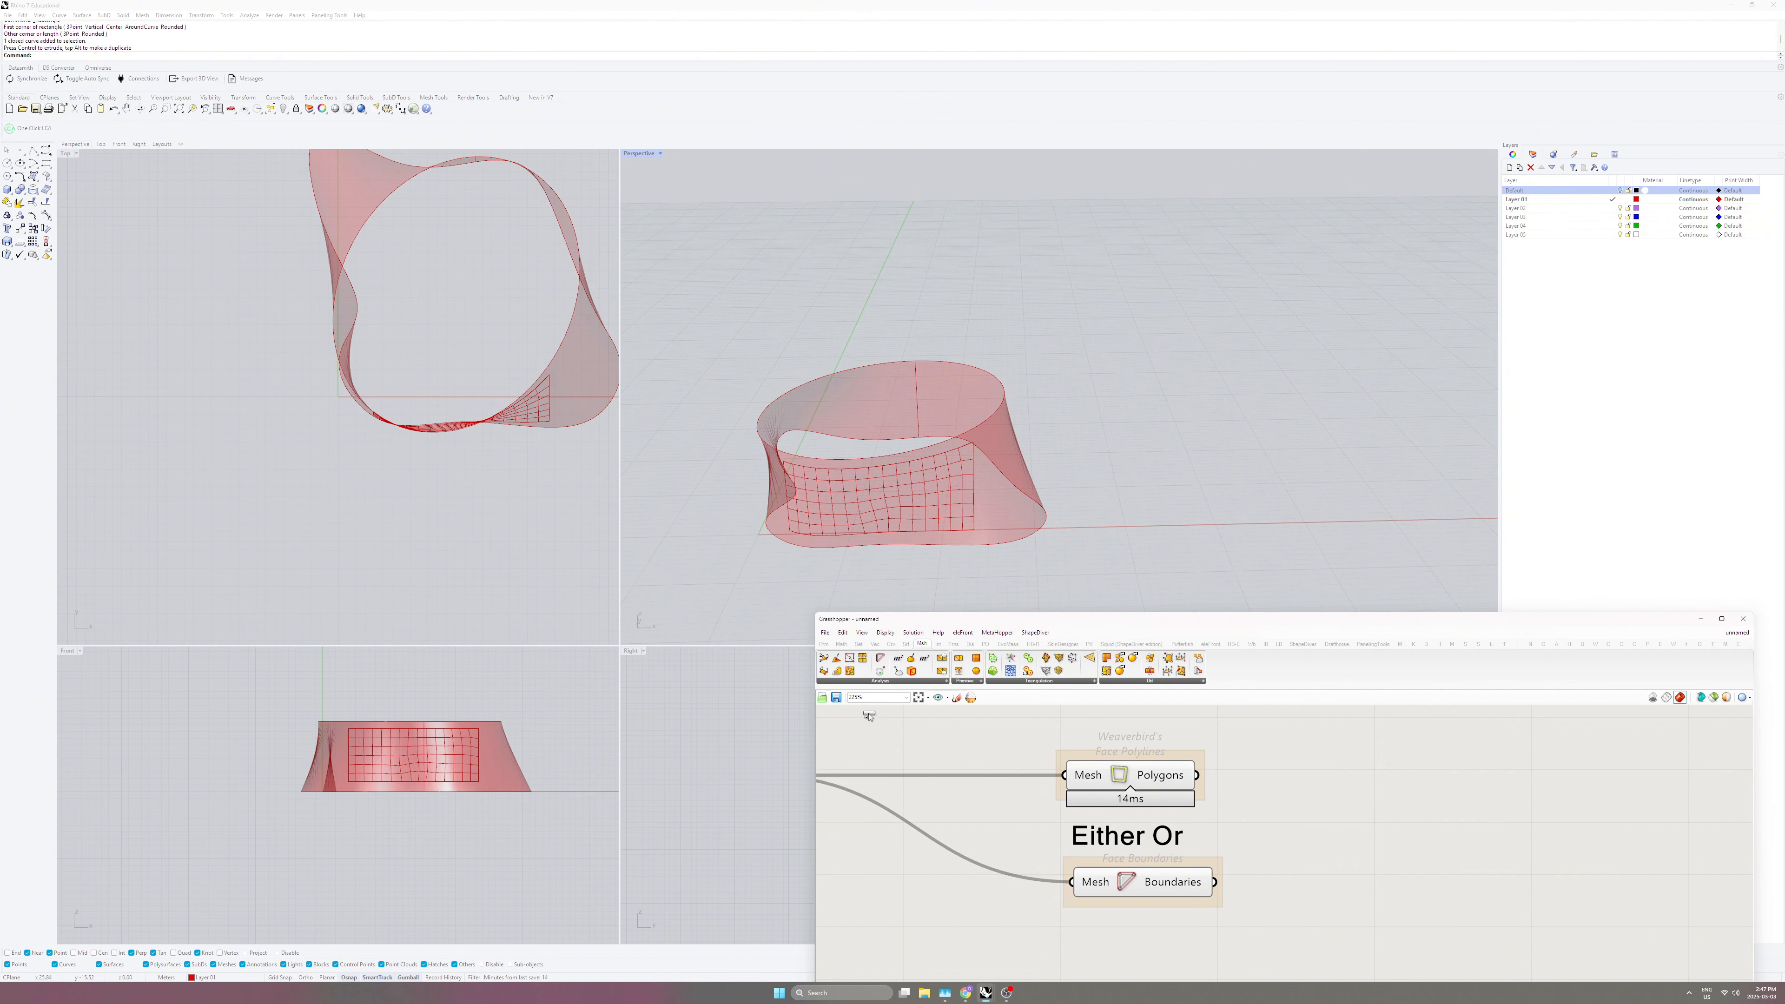
{"action": "scroll", "coordinate": [1017, 878], "scroll_direction": "down", "scroll_amount": 7}
{"action": "left_click", "coordinate": [1070, 887]}
{"action": "scroll", "coordinate": [1040, 886], "scroll_direction": "up", "scroll_amount": 3}
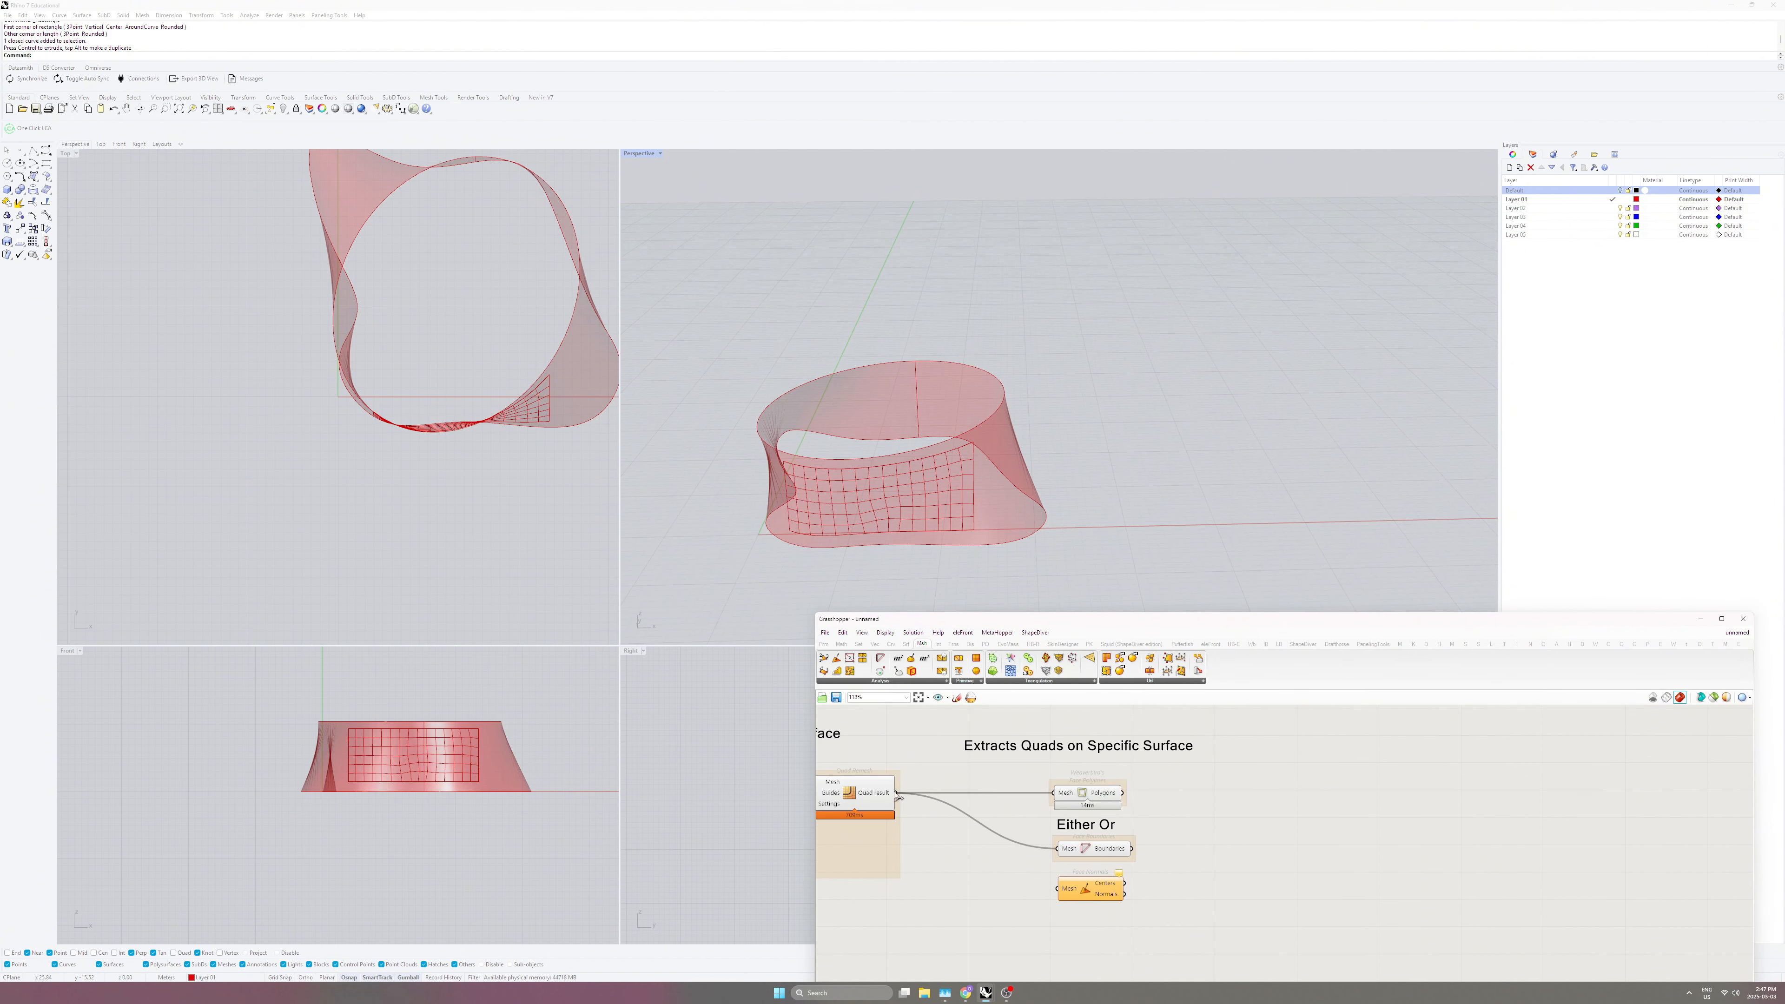
{"action": "left_click_drag", "start_coordinate": [896, 792], "coordinate": [1056, 888]}
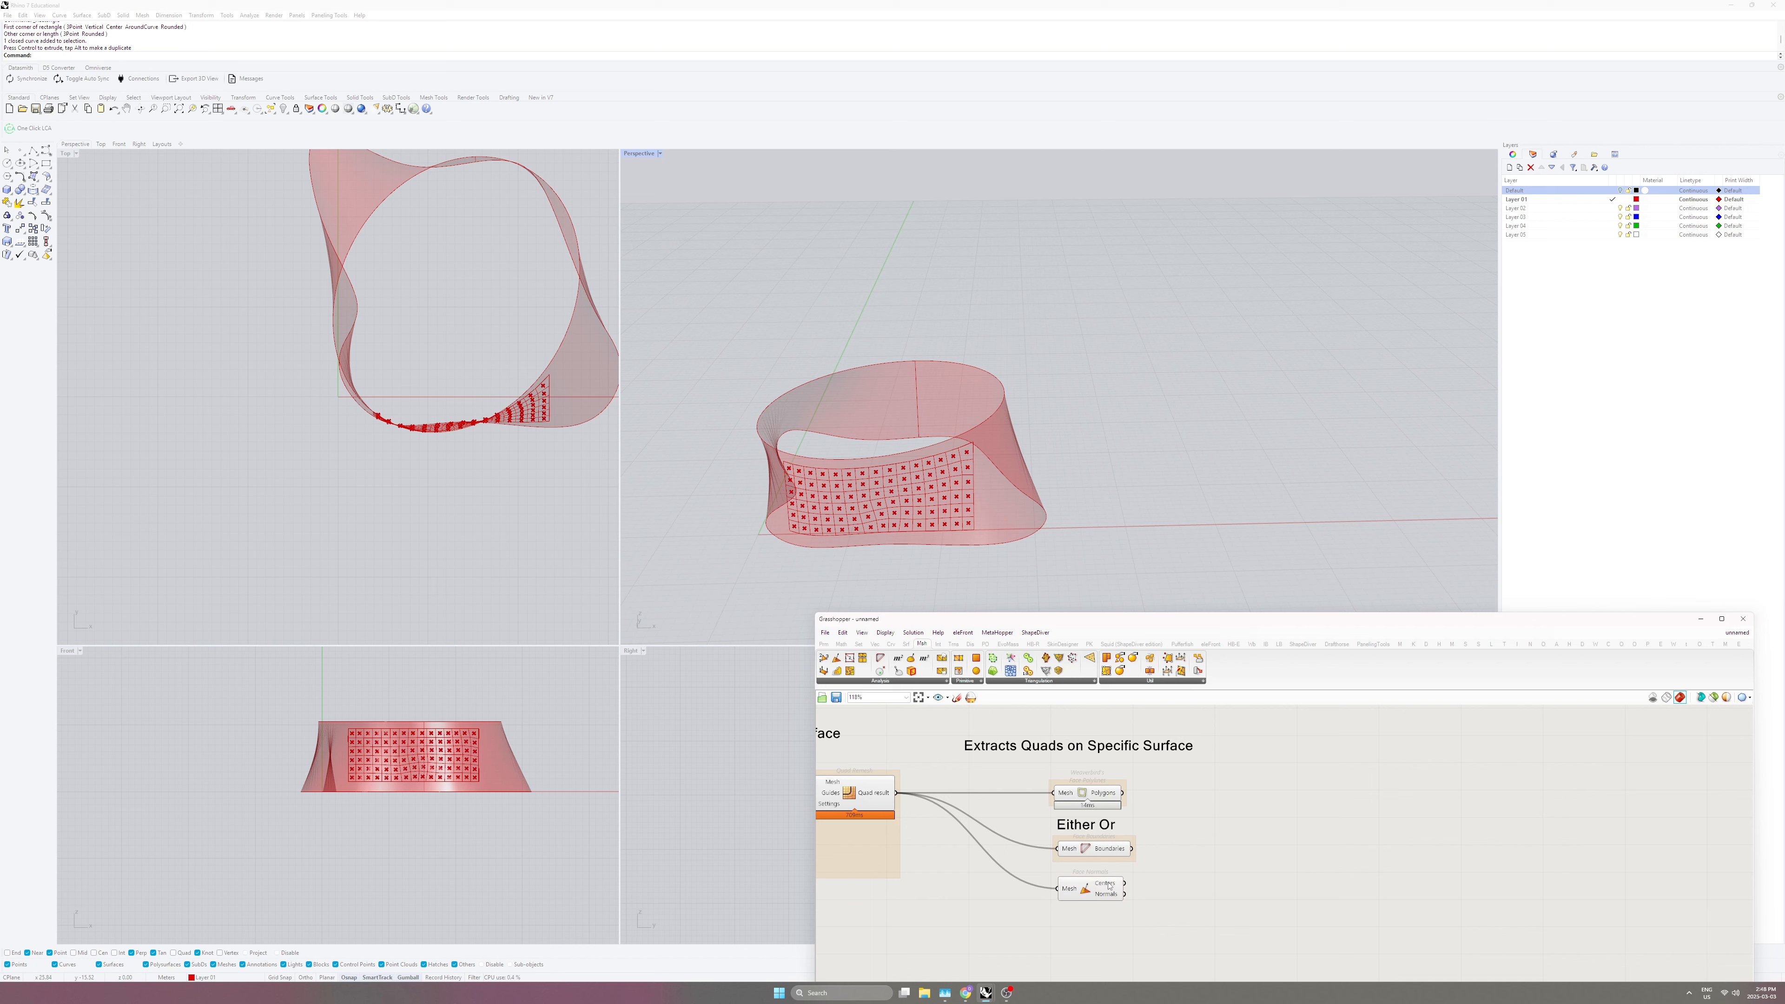
Add a Point parameter fed by the Face Normals Centers output and shift that branch slightly lower.
{"action": "double_click", "coordinate": [1209, 879]}
{"action": "type", "text": "point"}
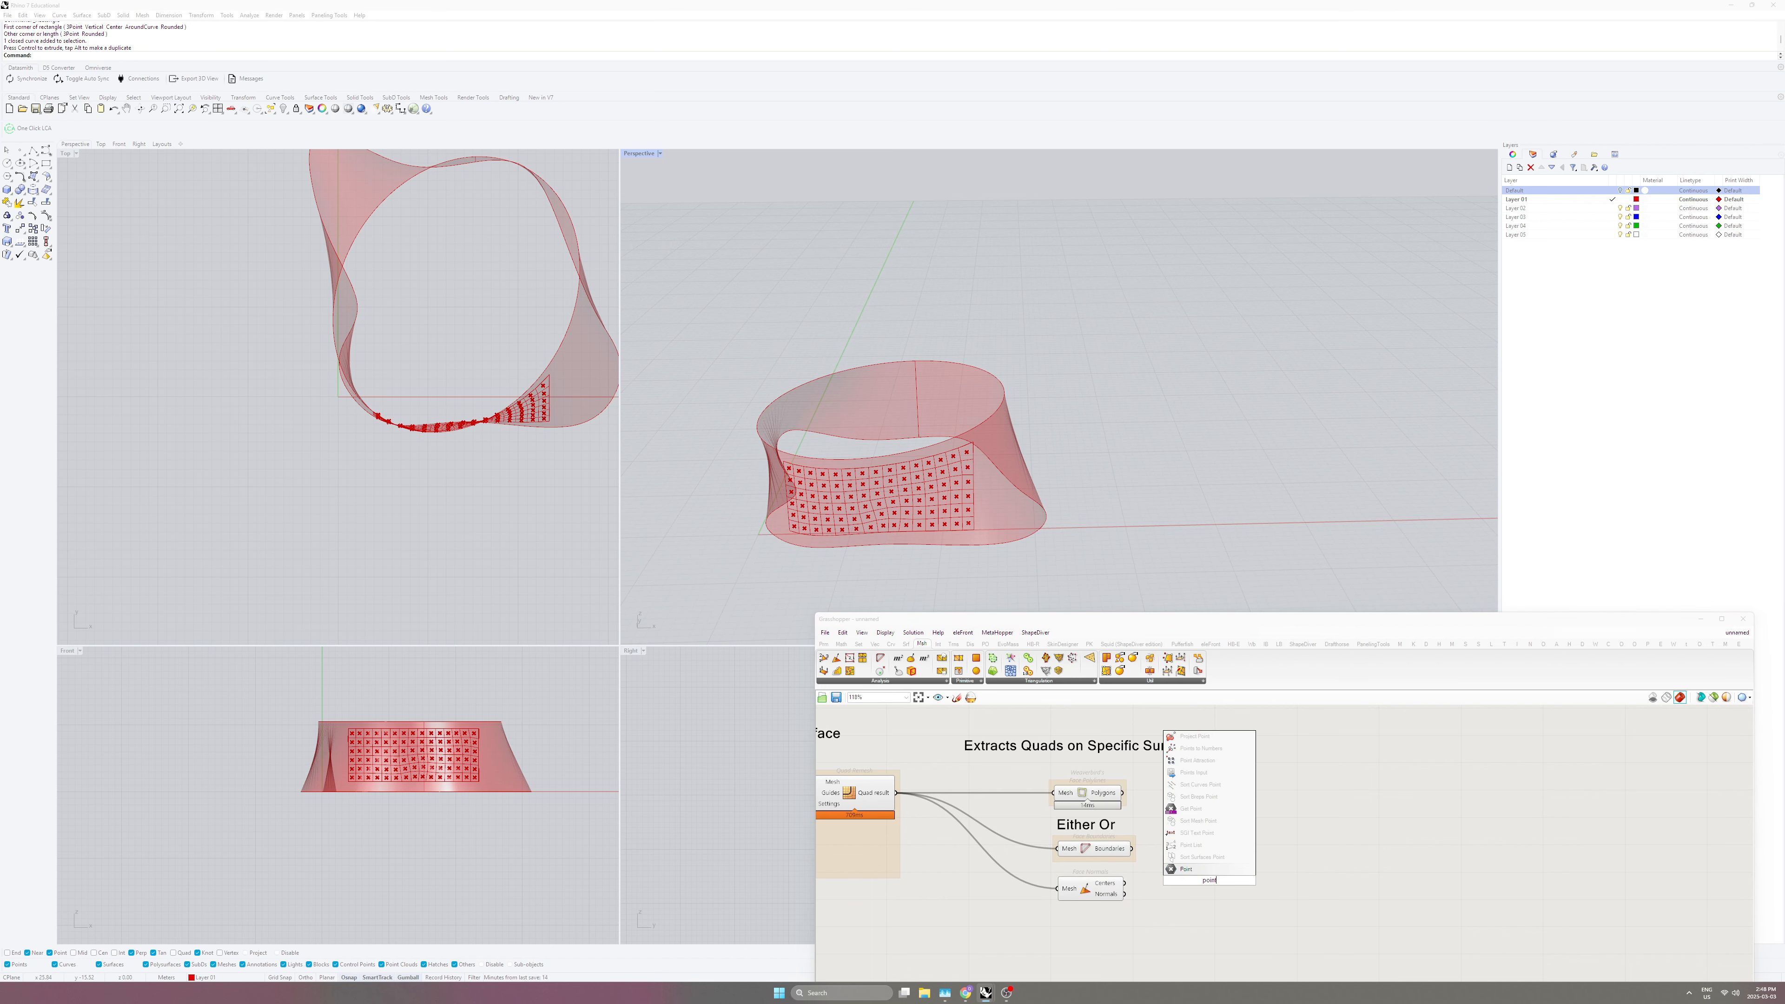
{"action": "key", "text": "Return"}
{"action": "left_click_drag", "start_coordinate": [1208, 879], "coordinate": [1158, 886]}
{"action": "left_click_drag", "start_coordinate": [1213, 921], "coordinate": [1096, 869]}
{"action": "left_click_drag", "start_coordinate": [1086, 889], "coordinate": [1099, 915]}
{"action": "right_click_drag", "start_coordinate": [1195, 855], "coordinate": [1205, 867]}
Add a Discontinuity component and connect the Face Boundaries output to its Curve input.
{"action": "double_click", "coordinate": [1193, 867]}
{"action": "type", "text": "disc"}
{"action": "key", "text": "Return"}
{"action": "left_click_drag", "start_coordinate": [1142, 861], "coordinate": [1157, 862]}
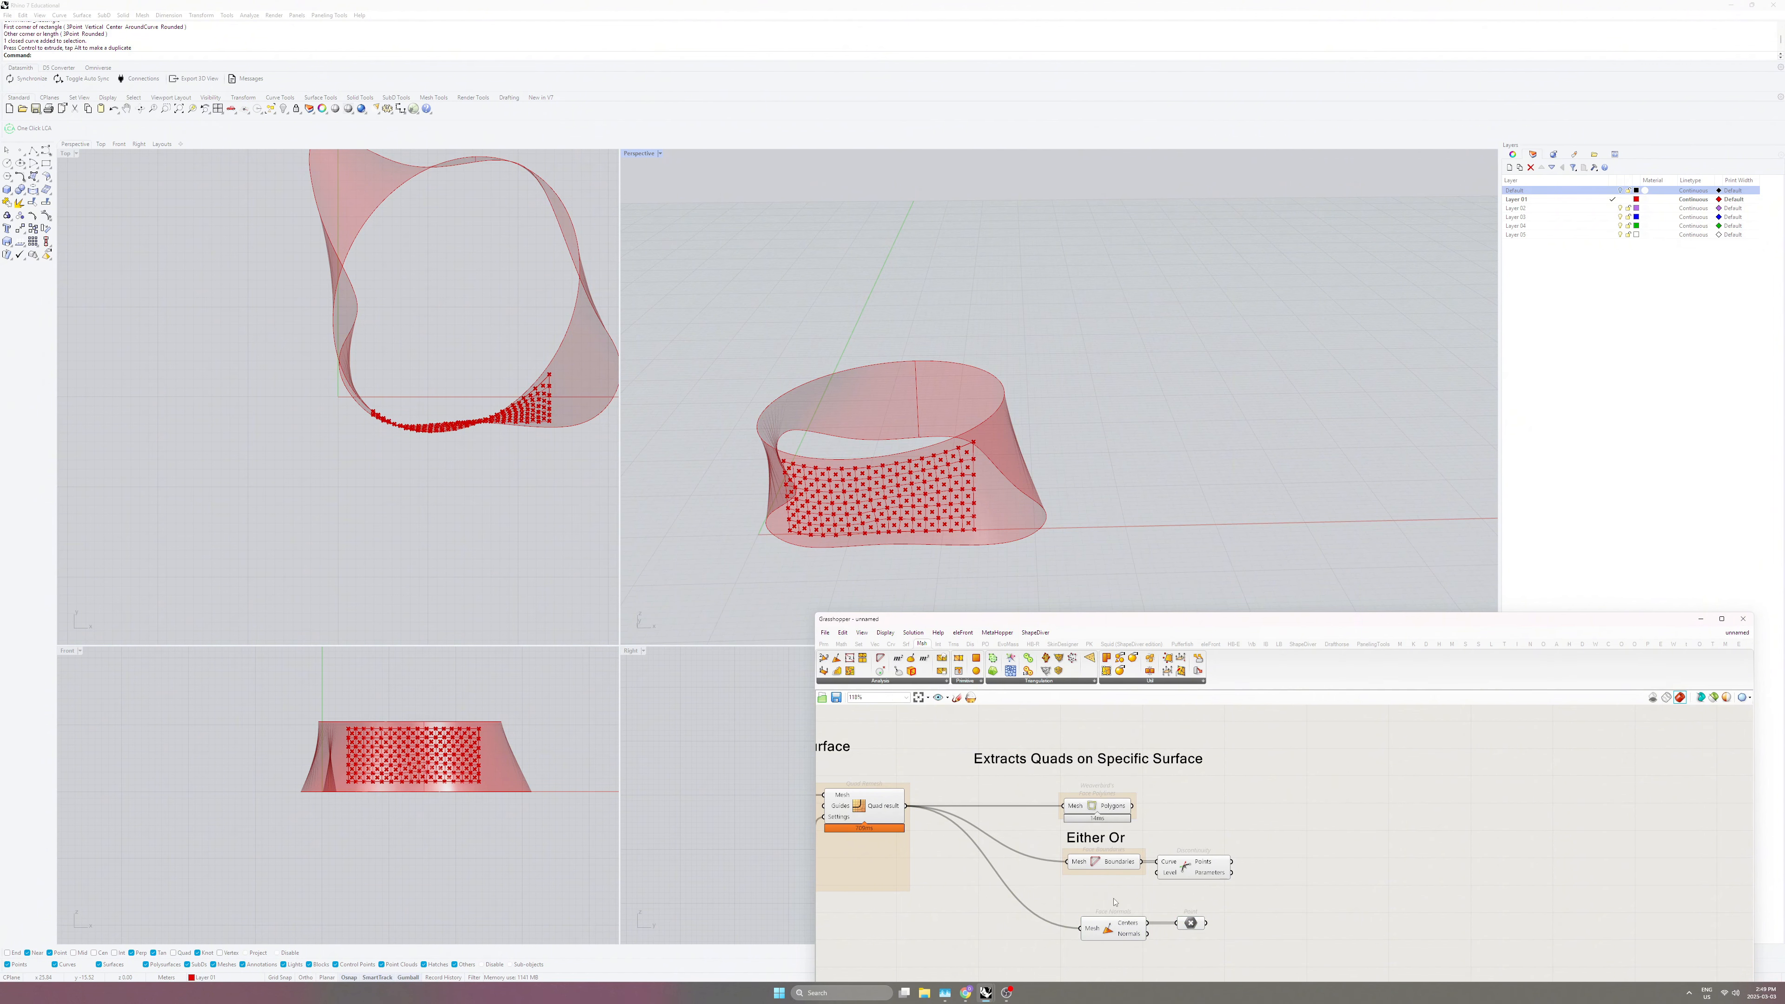
Label the Face Normals branch with a "Face Centers" scribble and group Face Normals with its Point parameter.
{"action": "double_click", "coordinate": [1109, 895]}
{"action": "type", "text": "scri"}
{"action": "key", "text": "Return"}
{"action": "double_click", "coordinate": [1126, 895]}
{"action": "type", "text": "Face Centers"}
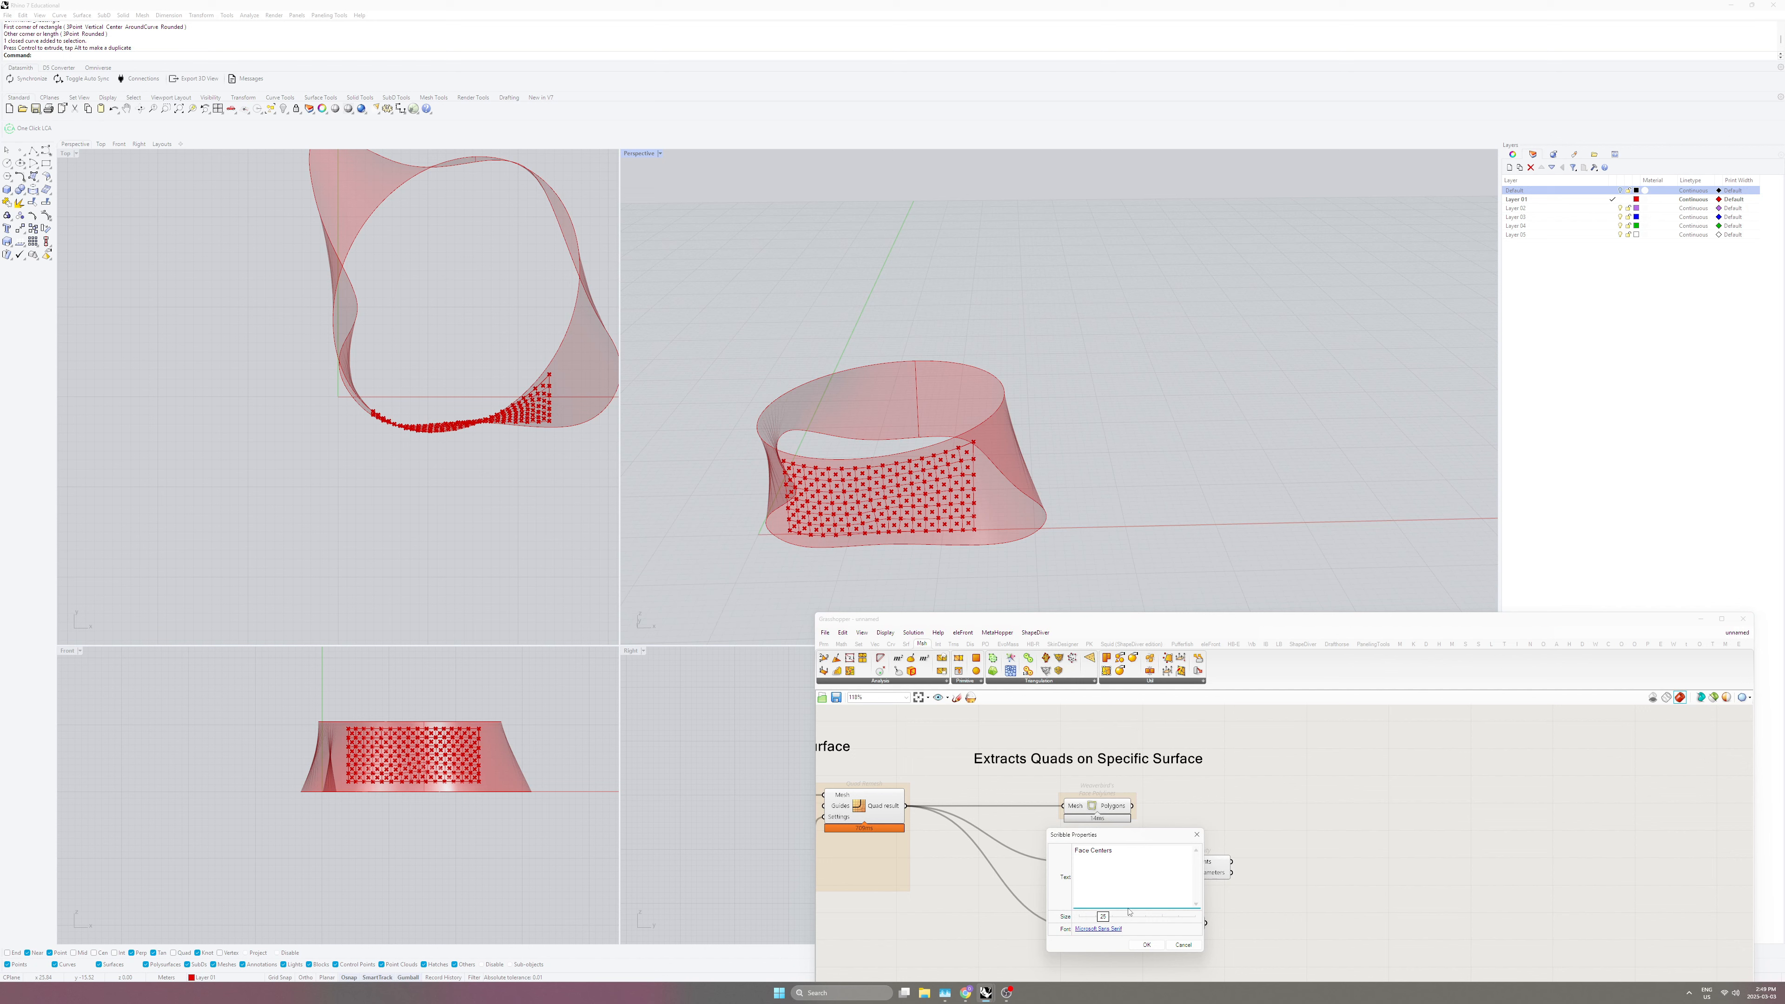
{"action": "left_click", "coordinate": [1147, 945]}
{"action": "mouse_move", "coordinate": [1124, 898]}
{"action": "left_mouse_down"}
{"action": "mouse_move", "coordinate": [1141, 901]}
{"action": "mouse_move", "coordinate": [1117, 922]}
{"action": "left_mouse_up"}
{"action": "key", "text": "ctrl+g"}
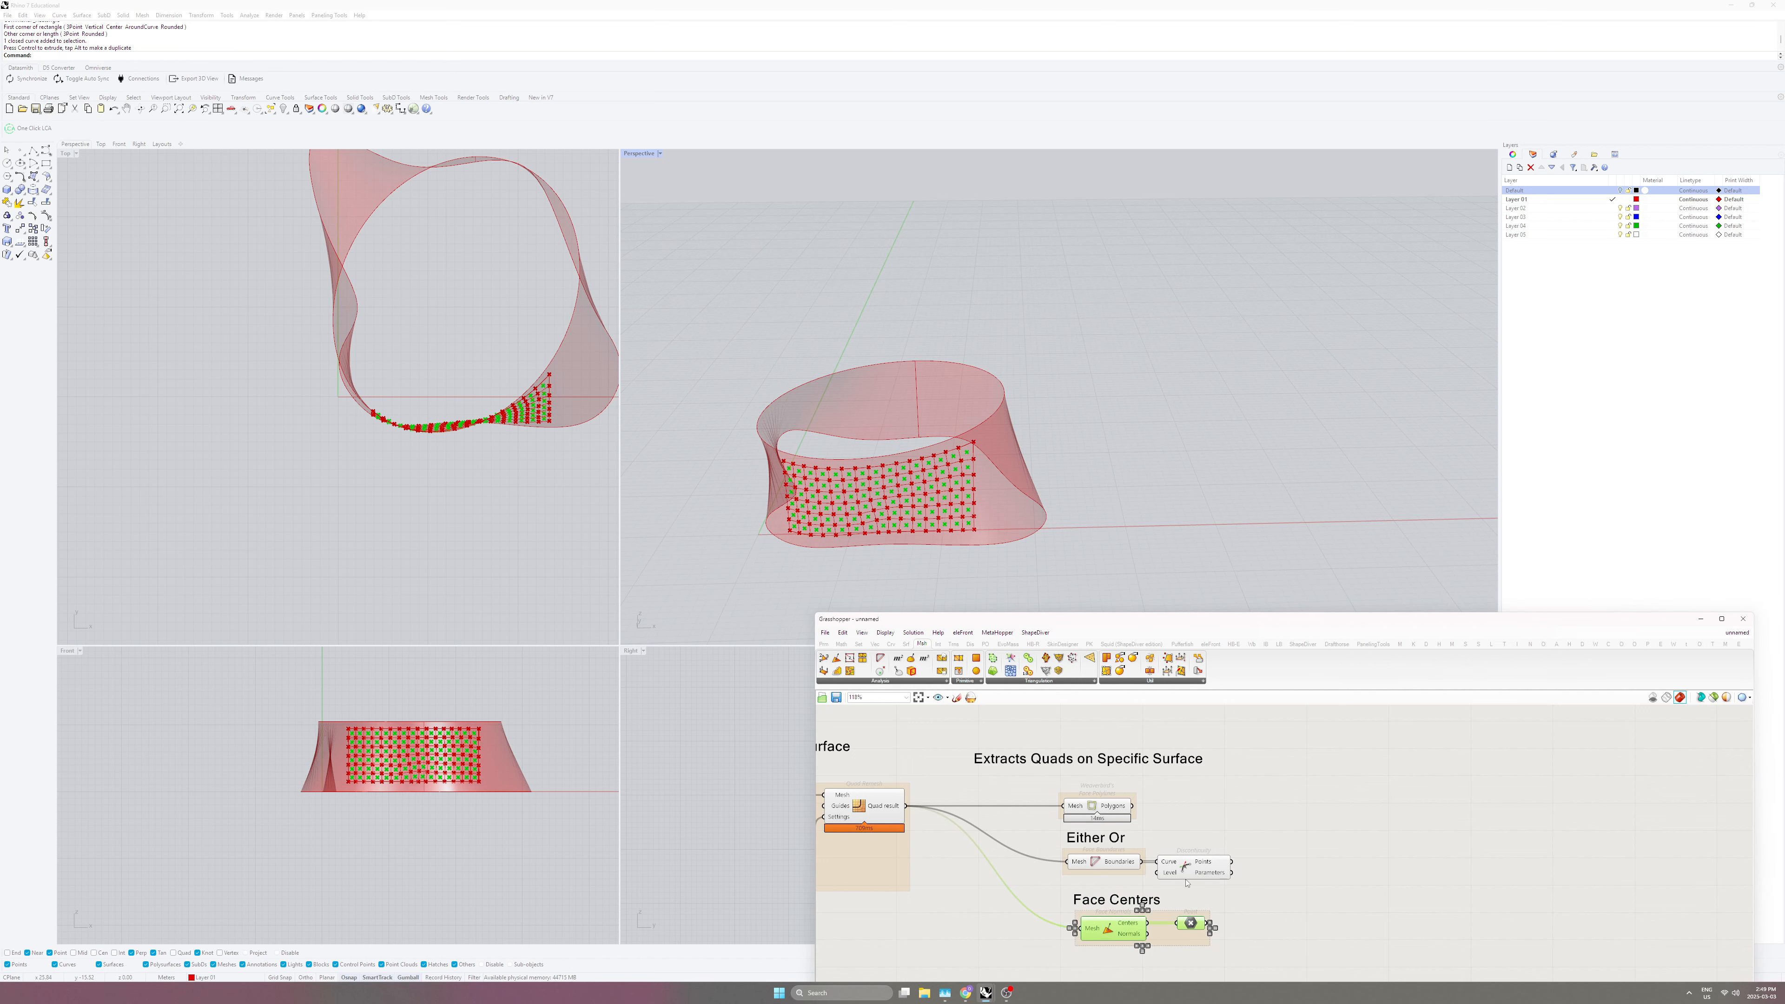
{"action": "left_click", "coordinate": [1238, 917]}
Insert a List Item between Face Boundaries and Discontinuity to extract a single cell's corner points.
{"action": "left_click", "coordinate": [1202, 871]}
{"action": "scroll", "coordinate": [971, 528], "scroll_direction": "up", "scroll_amount": 5}
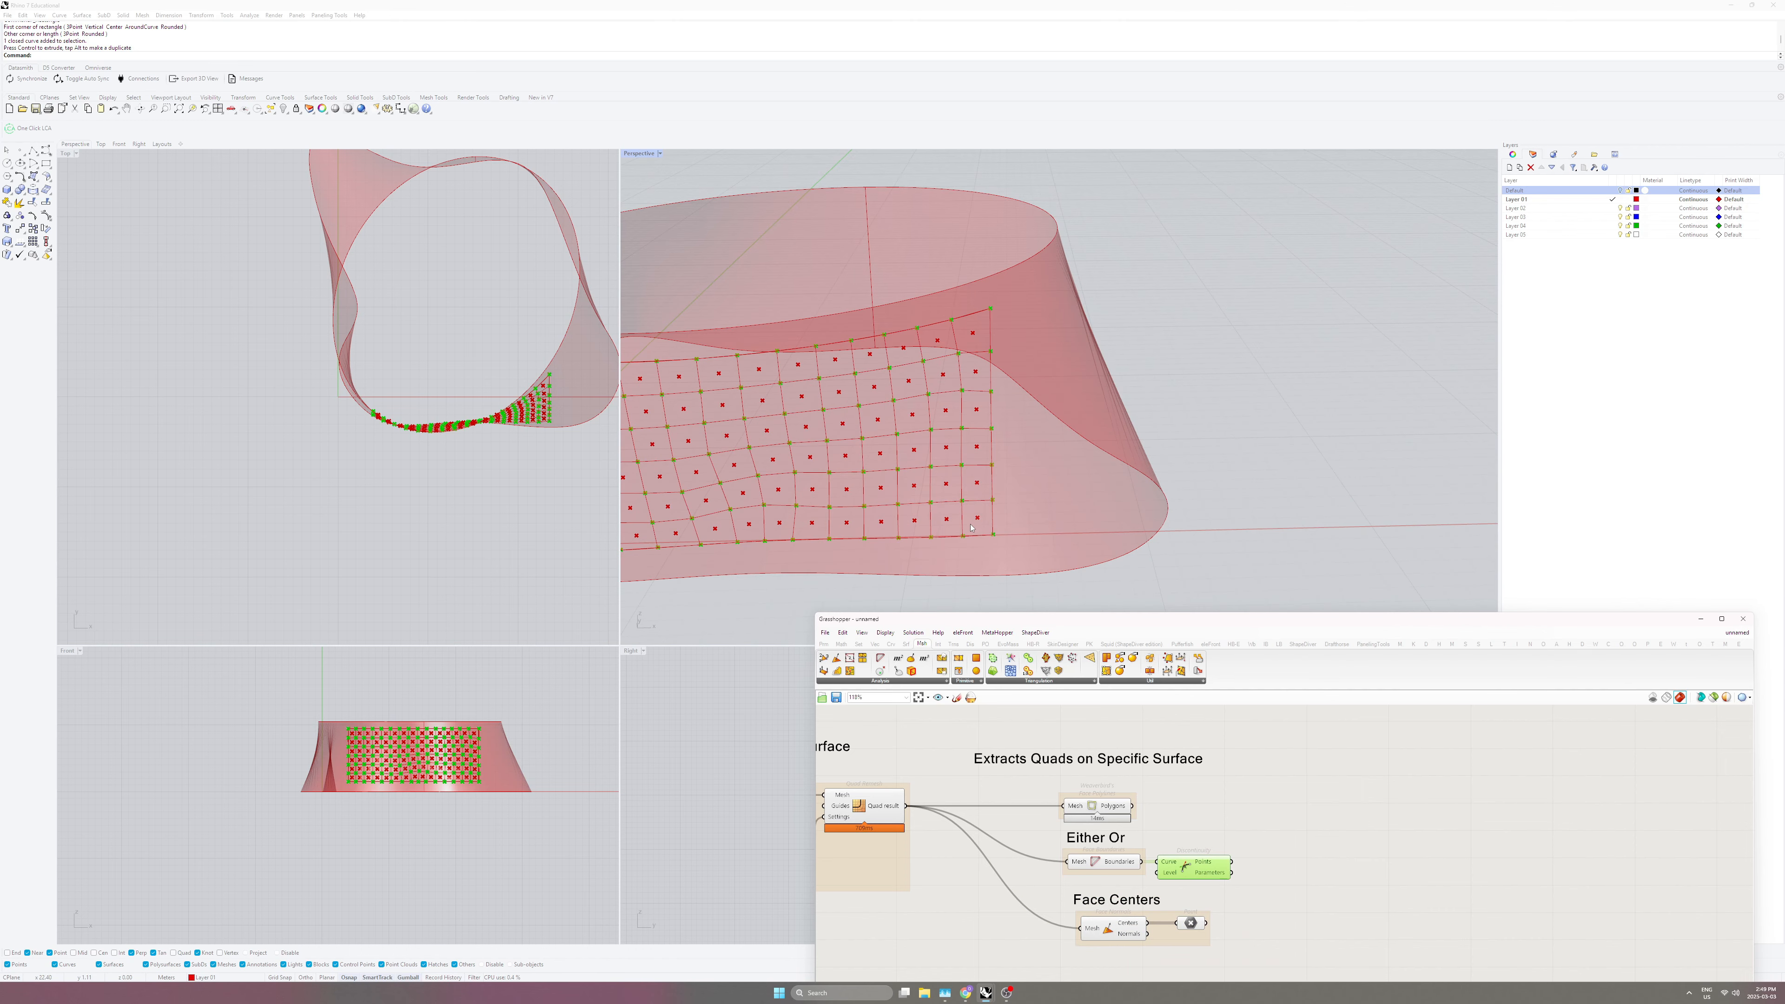
{"action": "scroll", "coordinate": [1237, 833], "scroll_direction": "down", "scroll_amount": 1}
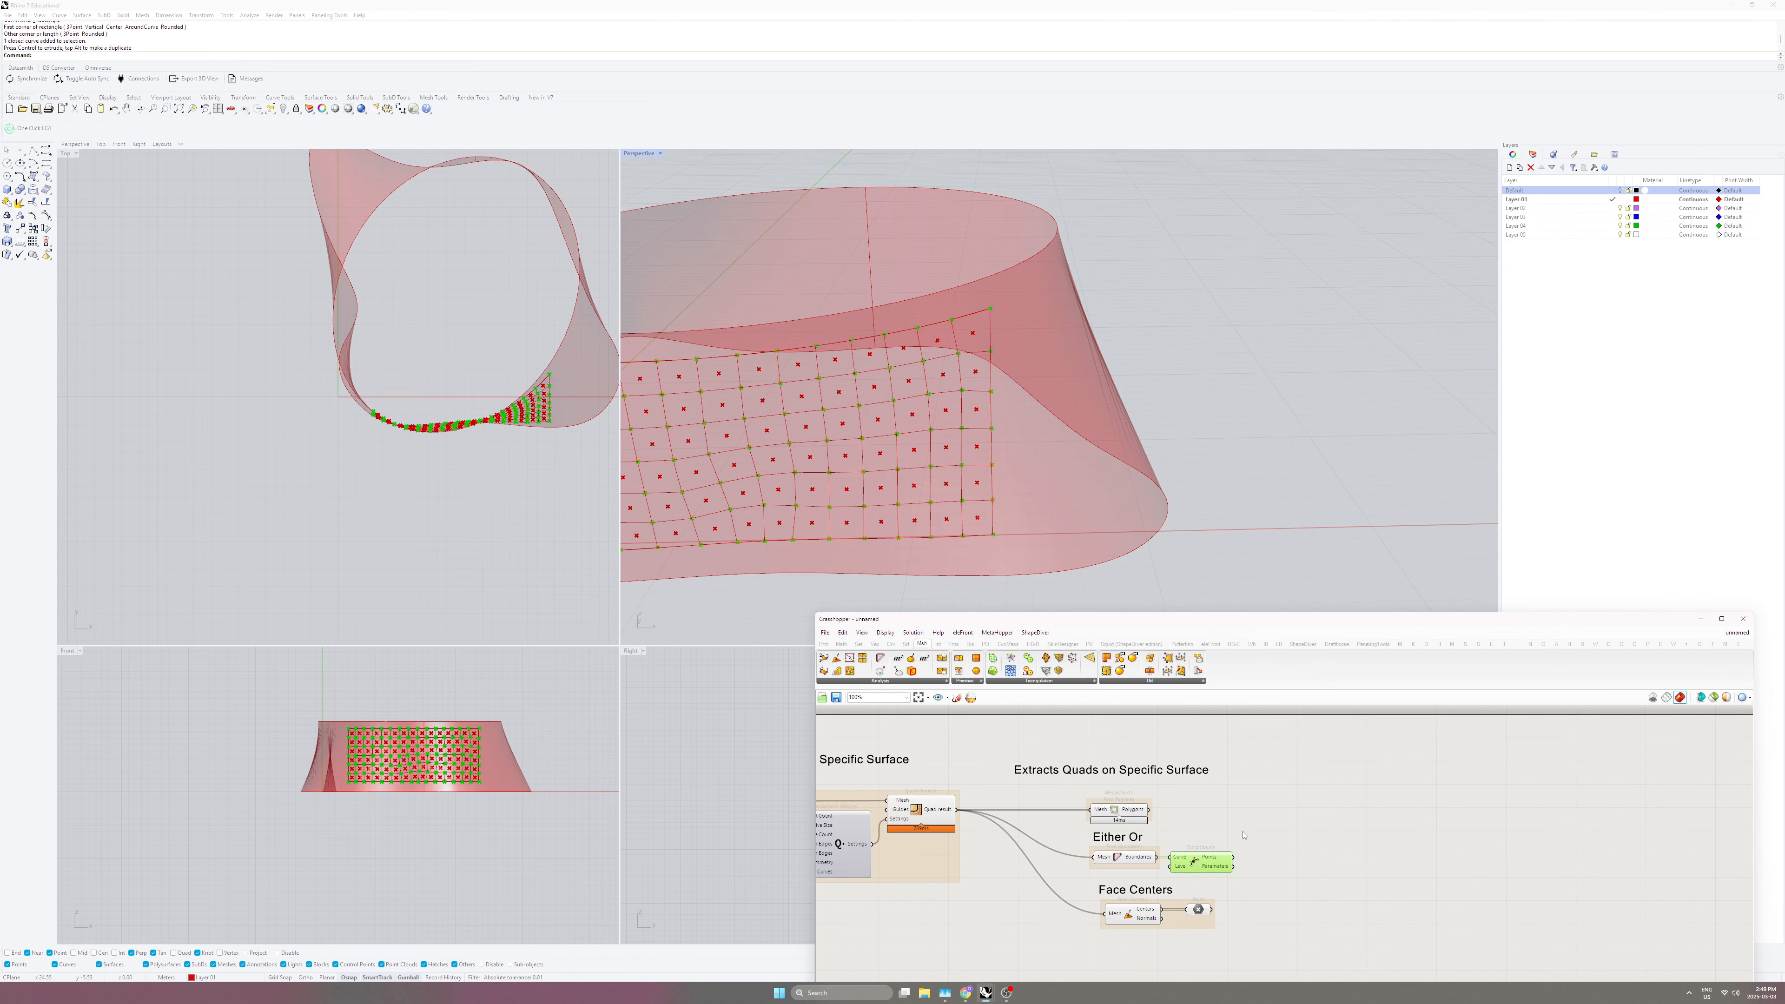
{"action": "left_click_drag", "start_coordinate": [1199, 865], "coordinate": [1302, 866]}
{"action": "double_click", "coordinate": [1237, 841]}
{"action": "type", "text": "list item"}
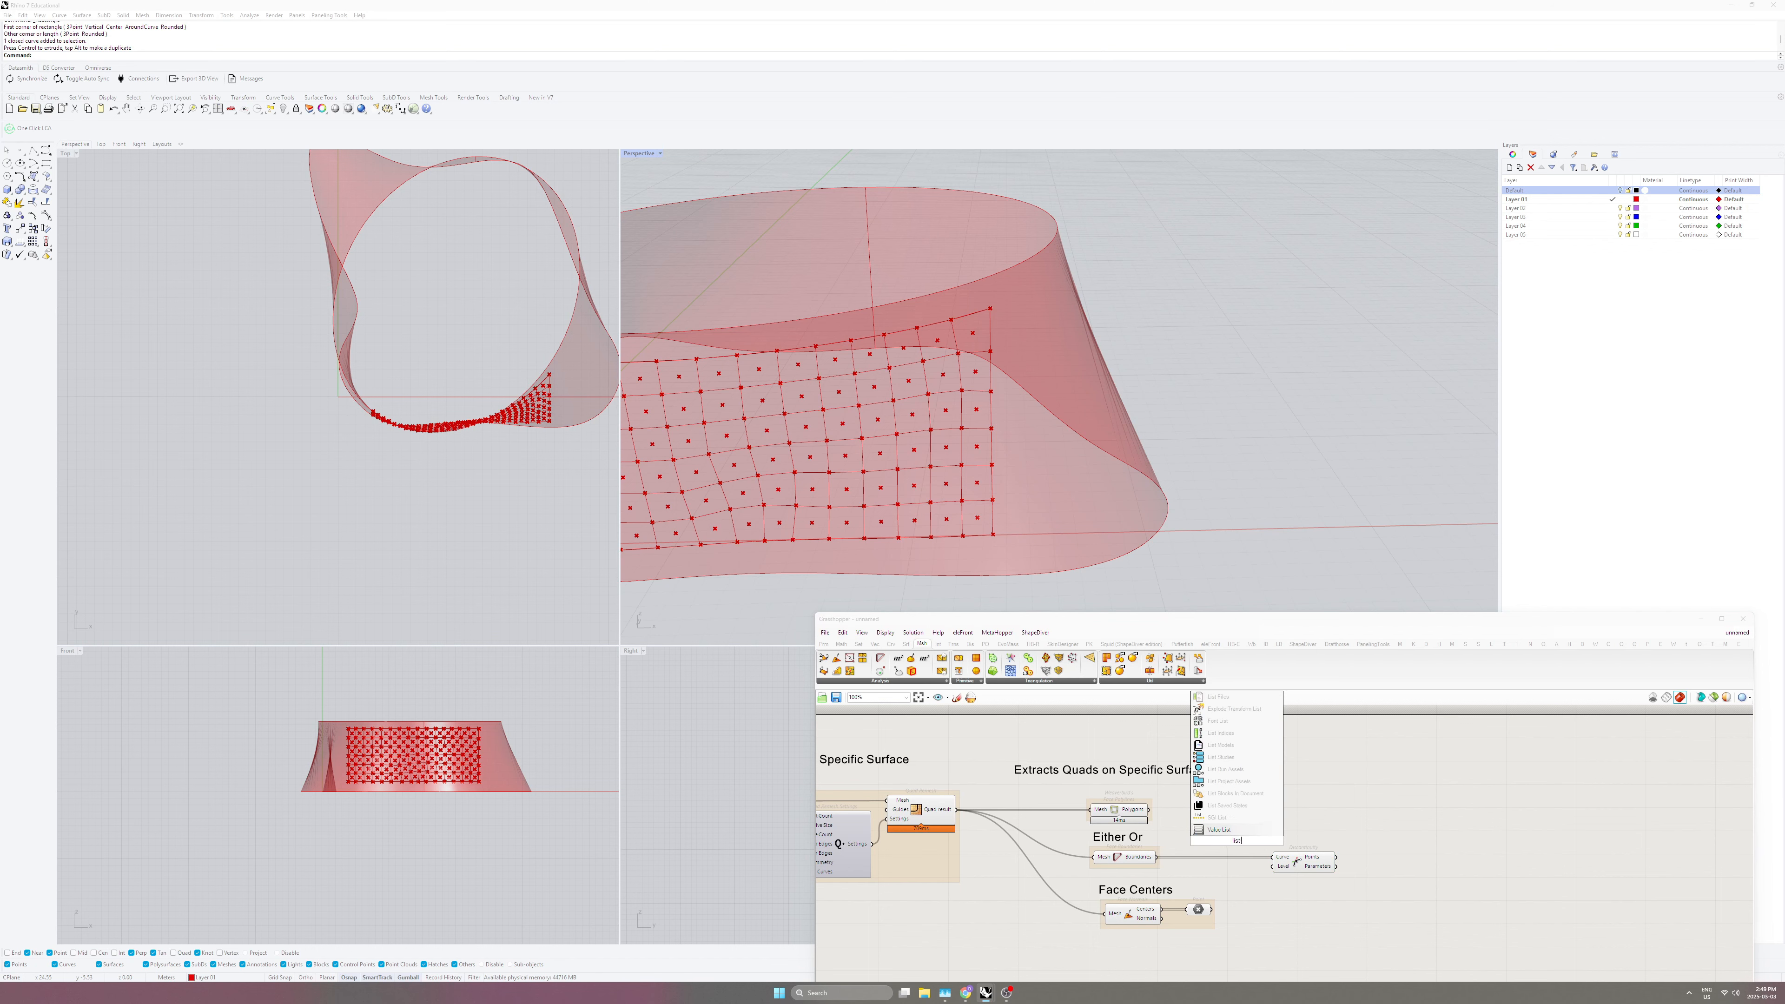
{"action": "key", "text": "Return"}
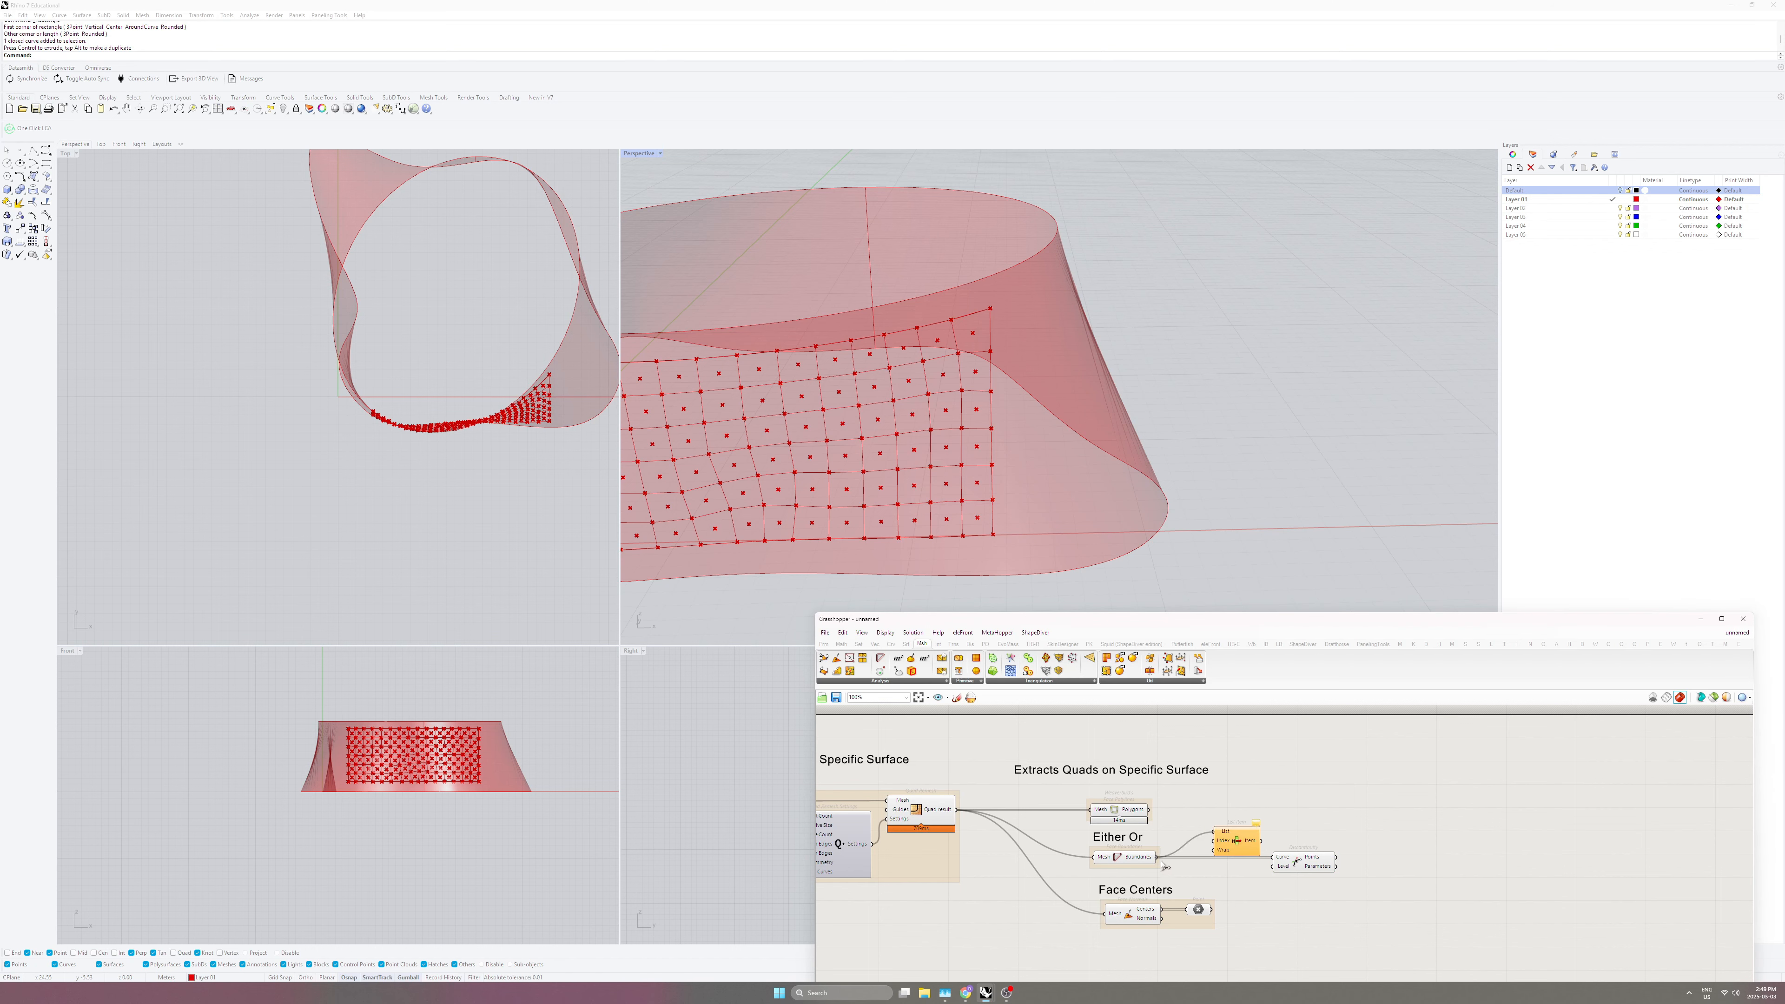
{"action": "left_click_drag", "start_coordinate": [1240, 844], "coordinate": [1229, 859]}
{"action": "left_click", "coordinate": [1301, 863]}
{"action": "scroll", "coordinate": [1325, 538], "scroll_direction": "down", "scroll_amount": 7}
{"action": "scroll", "coordinate": [931, 447], "scroll_direction": "up", "scroll_amount": 8}
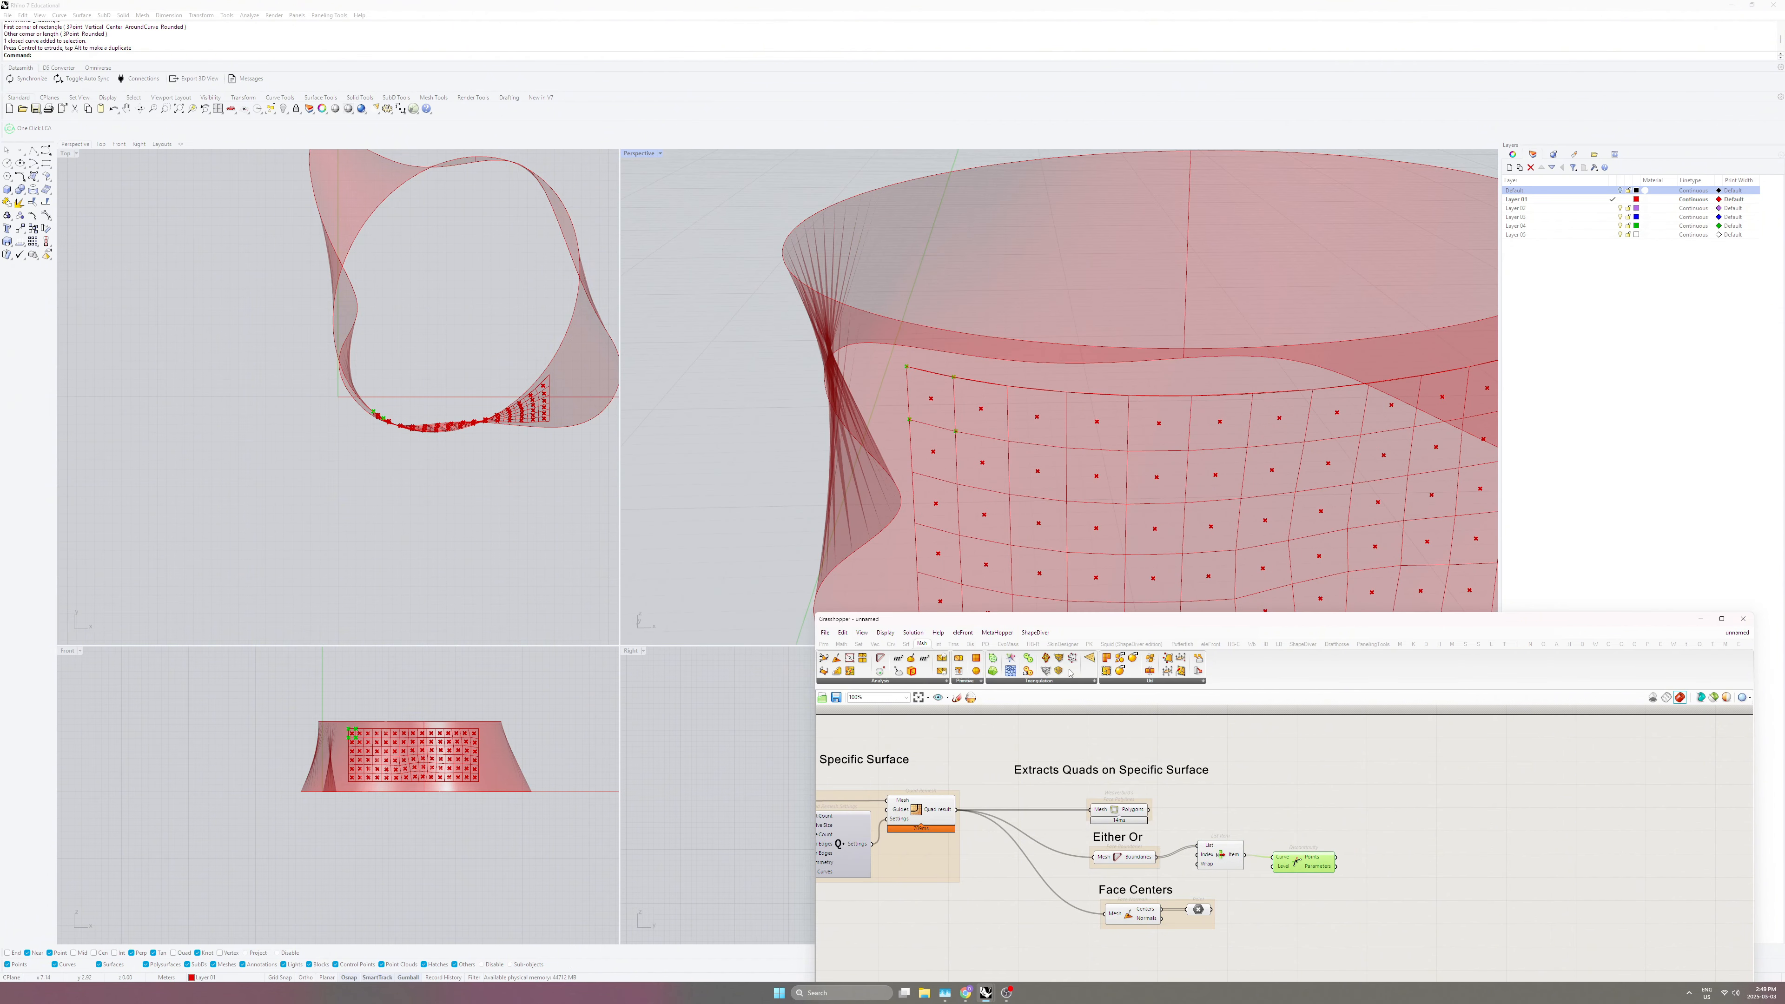
Duplicate the List Item, feed it the face center points, and compare its point with the Discontinuity corners.
{"action": "left_click", "coordinate": [1200, 908]}
{"action": "left_click", "coordinate": [1222, 860]}
{"action": "key", "text": "ctrl+c"}
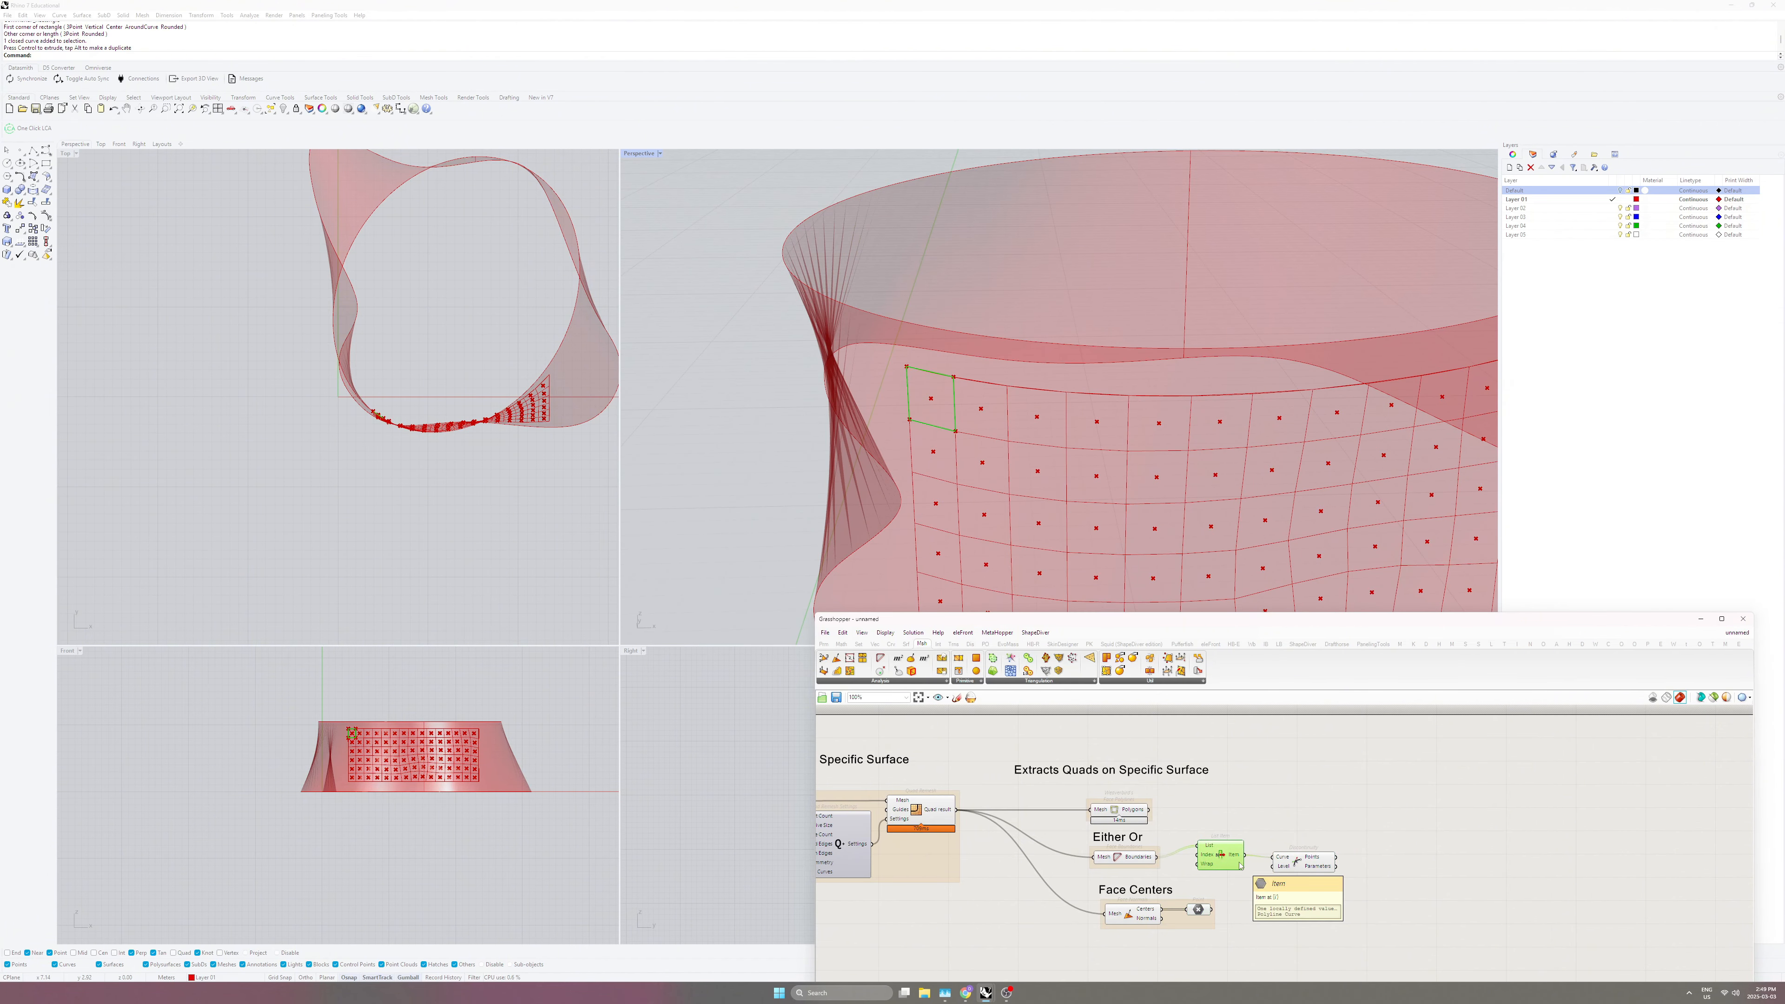
{"action": "key", "text": "ctrl+v"}
{"action": "left_click_drag", "start_coordinate": [1211, 909], "coordinate": [1260, 905]}
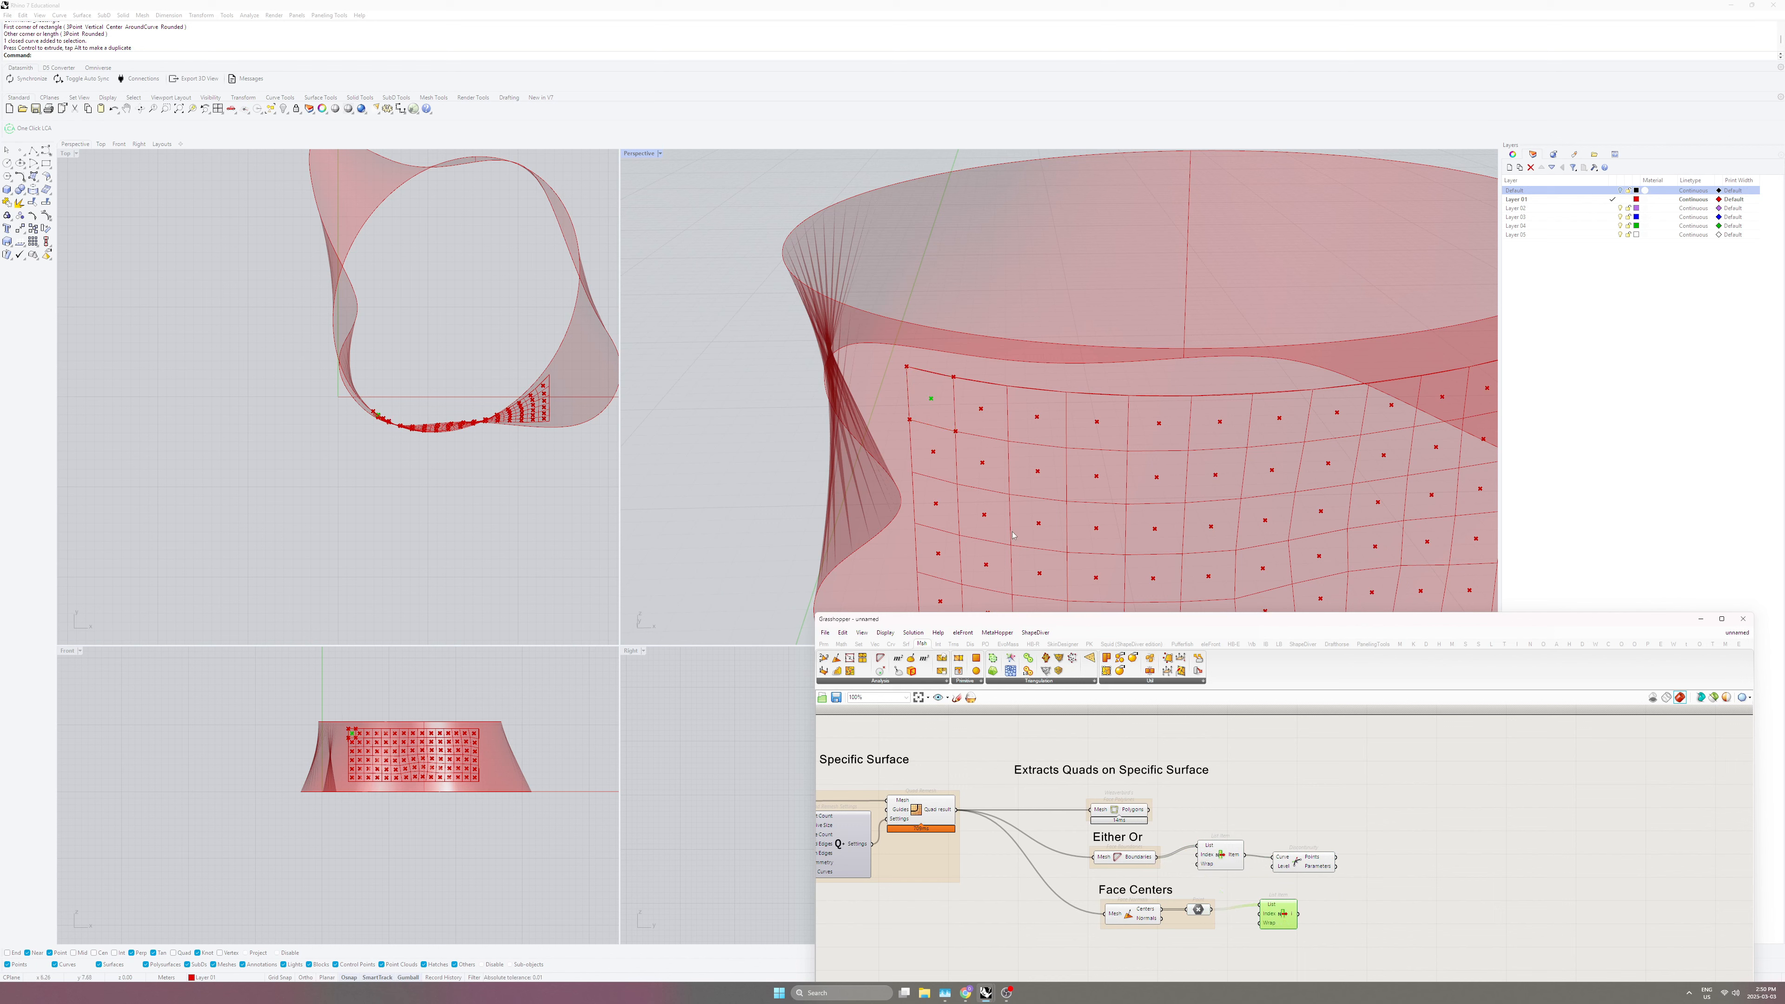
{"action": "left_click", "coordinate": [1299, 867], "text": "shift"}
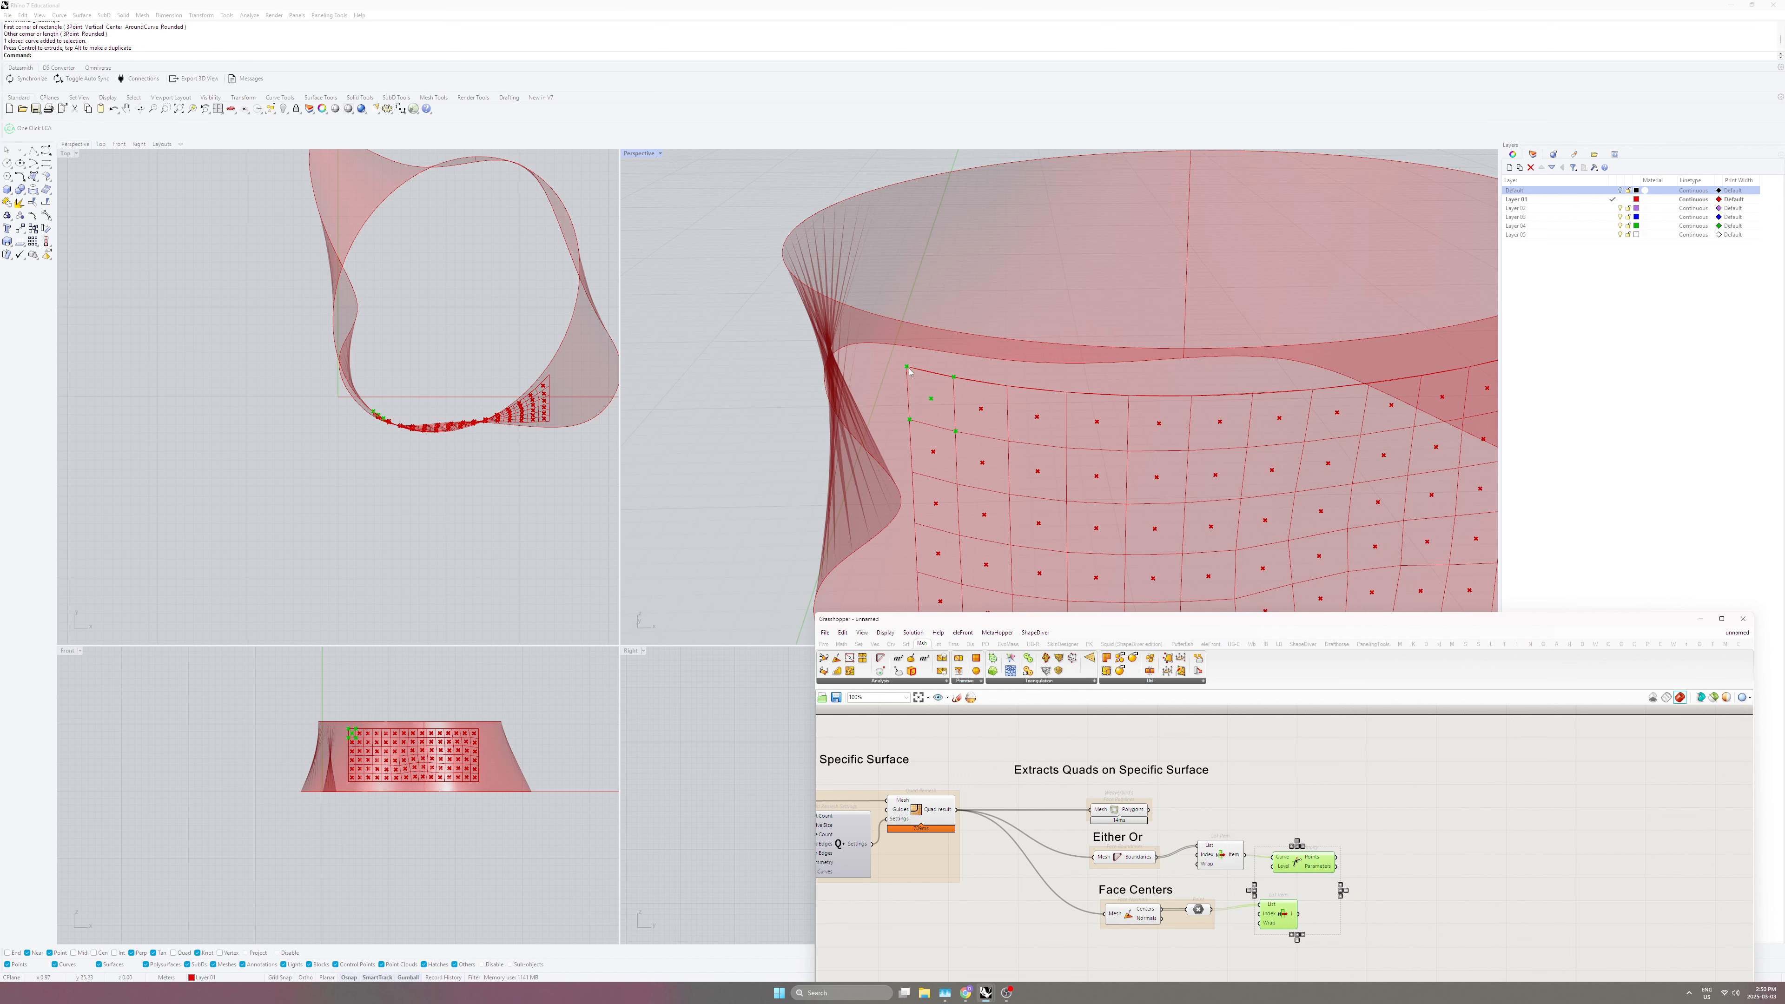
{"action": "left_click", "coordinate": [1381, 817]}
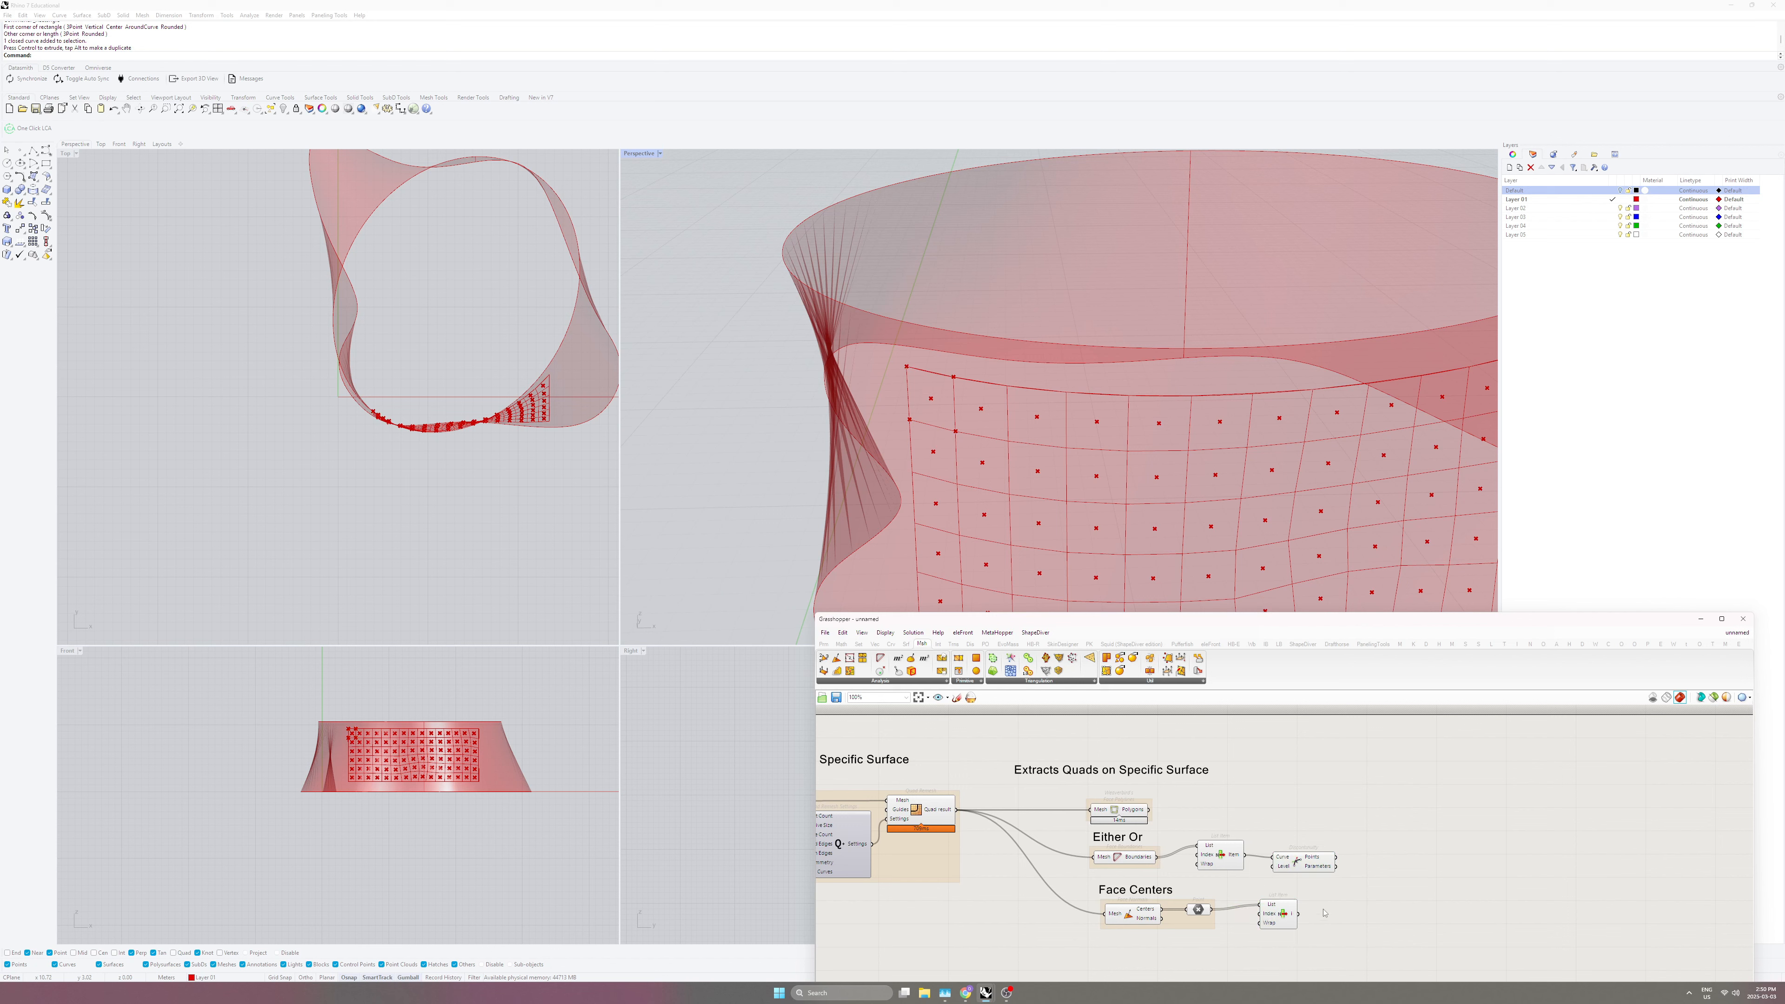
Move Discontinuity and both List Item components further along the canvas to open space before them.
{"action": "left_click_drag", "start_coordinate": [1278, 915], "coordinate": [1305, 920]}
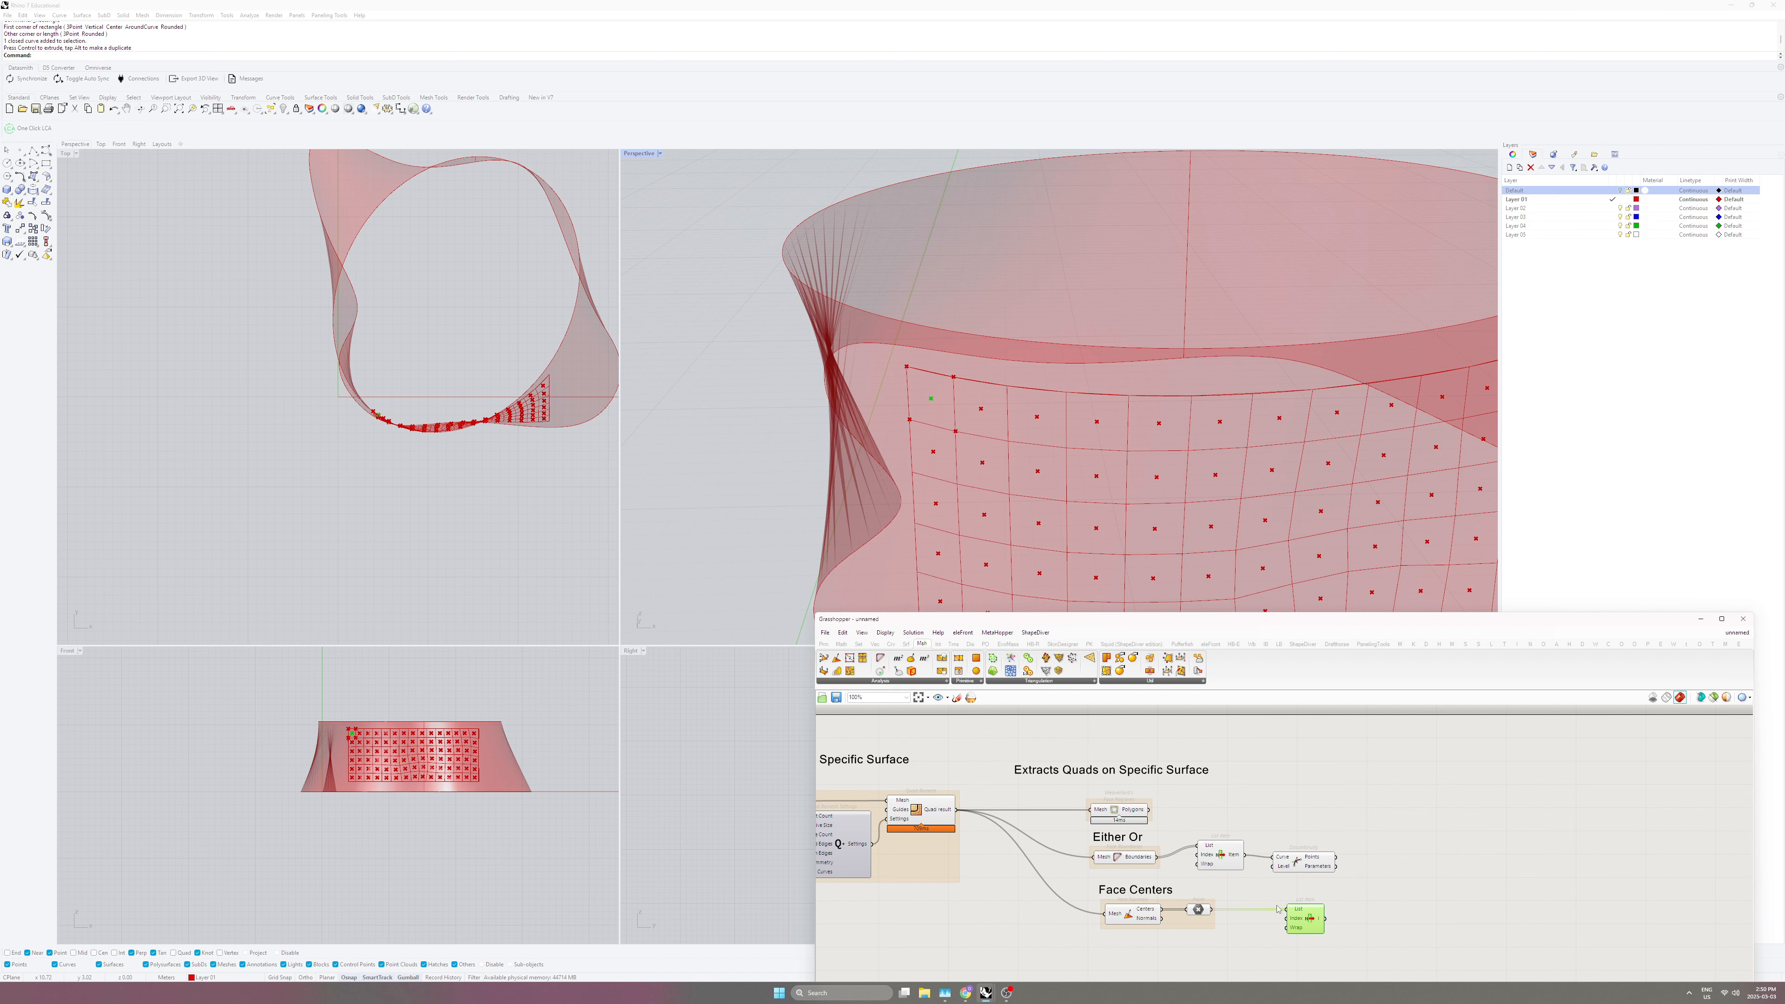
{"action": "left_click_drag", "start_coordinate": [1314, 919], "coordinate": [1335, 919]}
{"action": "right_click_drag", "start_coordinate": [1335, 919], "coordinate": [1304, 875]}
{"action": "scroll", "coordinate": [1304, 875], "scroll_direction": "down", "scroll_amount": 1}
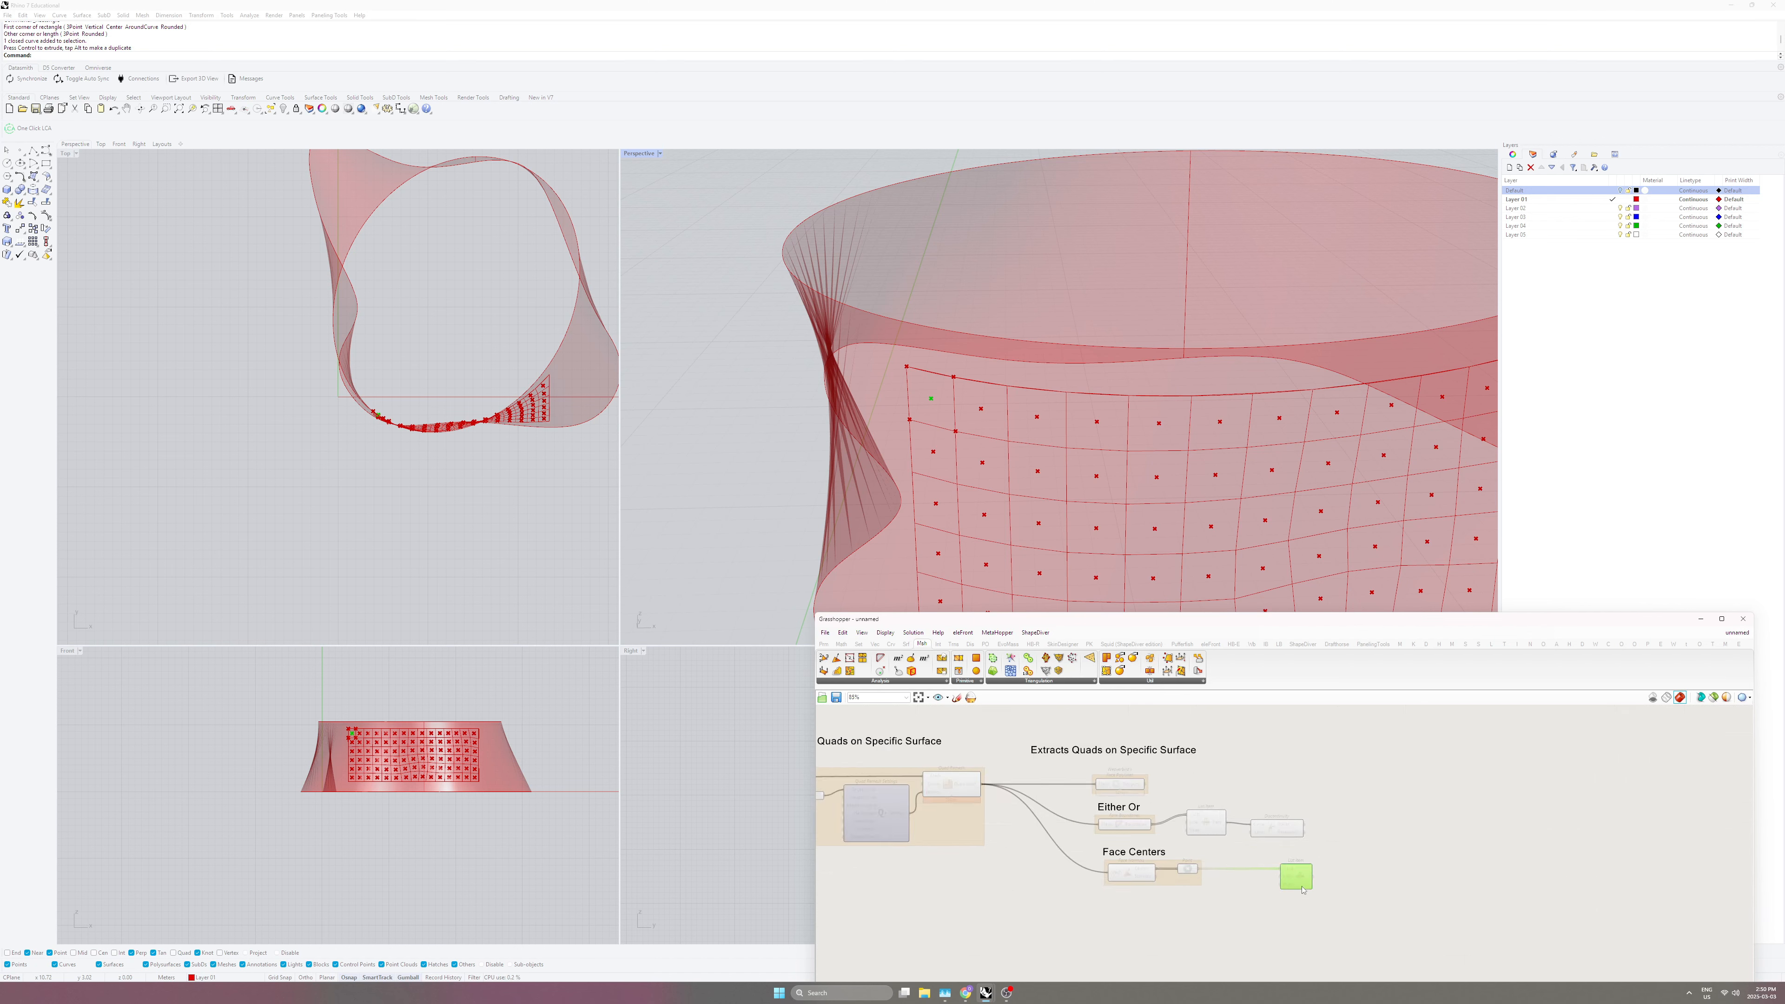
{"action": "scroll", "coordinate": [1303, 876], "scroll_direction": "up", "scroll_amount": 1}
{"action": "left_click_drag", "start_coordinate": [1287, 821], "coordinate": [1354, 820]}
{"action": "left_click_drag", "start_coordinate": [1188, 805], "coordinate": [1267, 807]}
{"action": "left_click_drag", "start_coordinate": [1296, 866], "coordinate": [1355, 873]}
Add a Point parameter after the face centers List Item and insert a relay in each List Item's input wire.
{"action": "left_click", "coordinate": [1168, 867]}
{"action": "double_click", "coordinate": [1244, 865]}
{"action": "double_click", "coordinate": [1222, 804]}
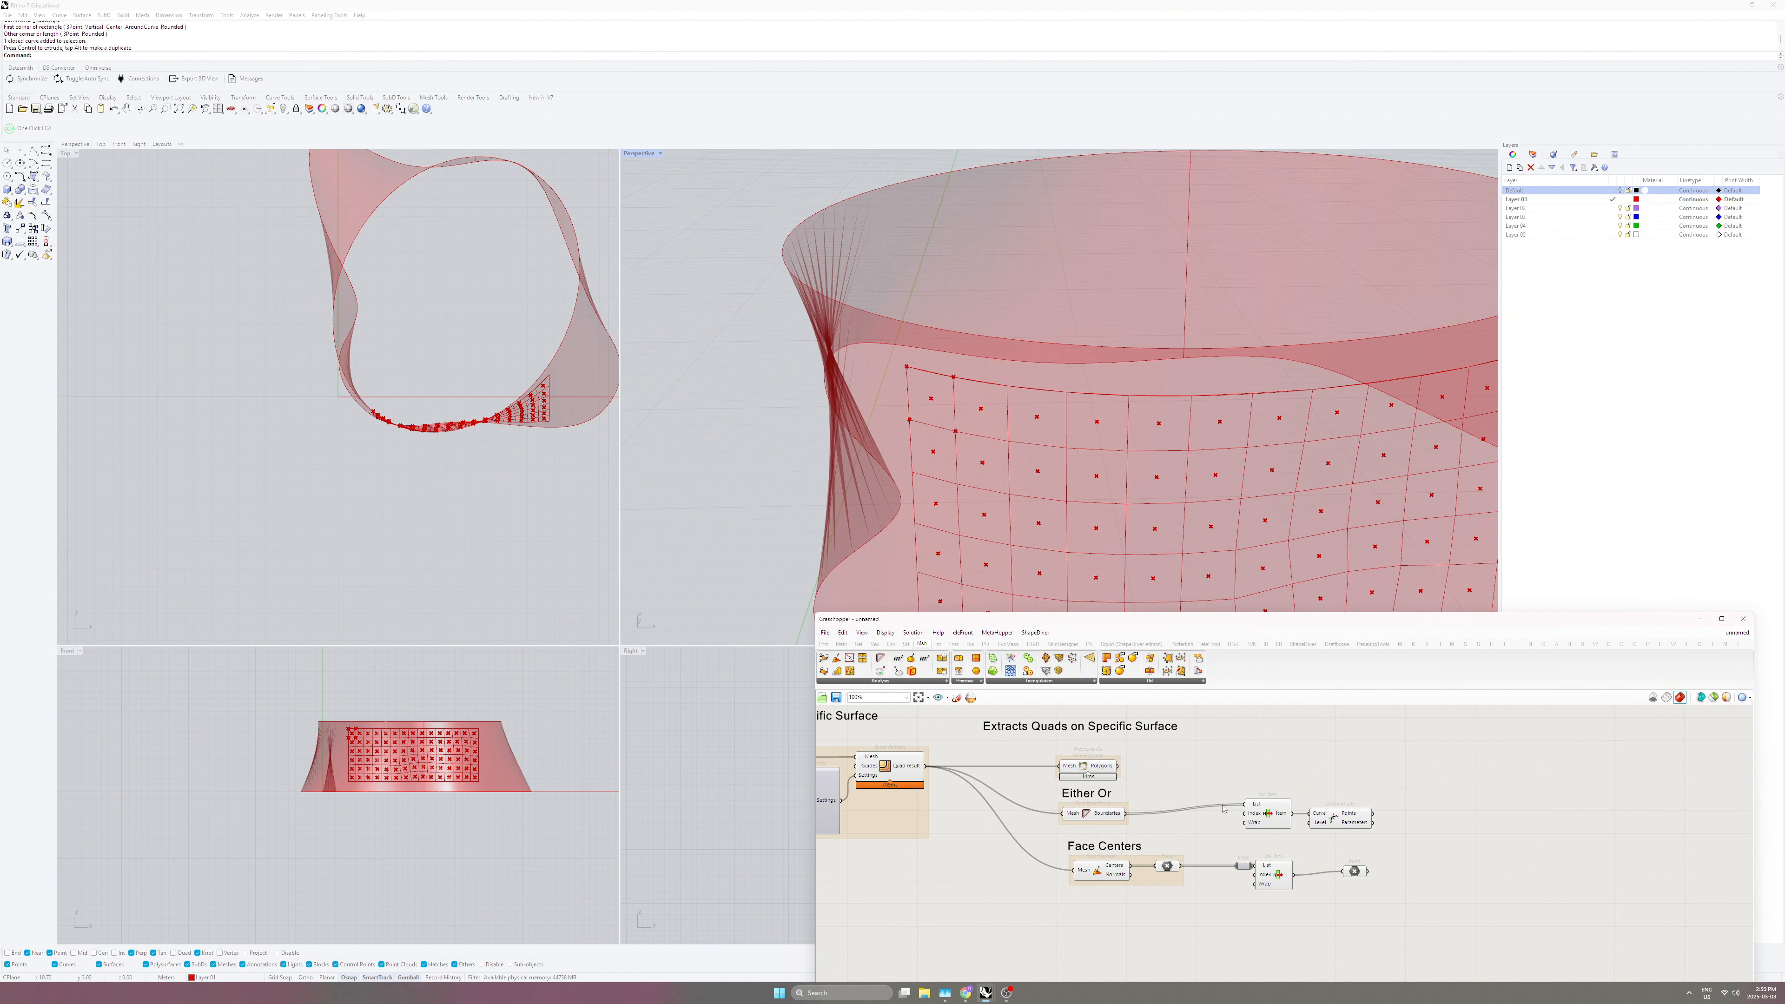
Add an Explode component above the List Item and connect the Face Boundaries output to its Curve input.
{"action": "double_click", "coordinate": [1334, 787]}
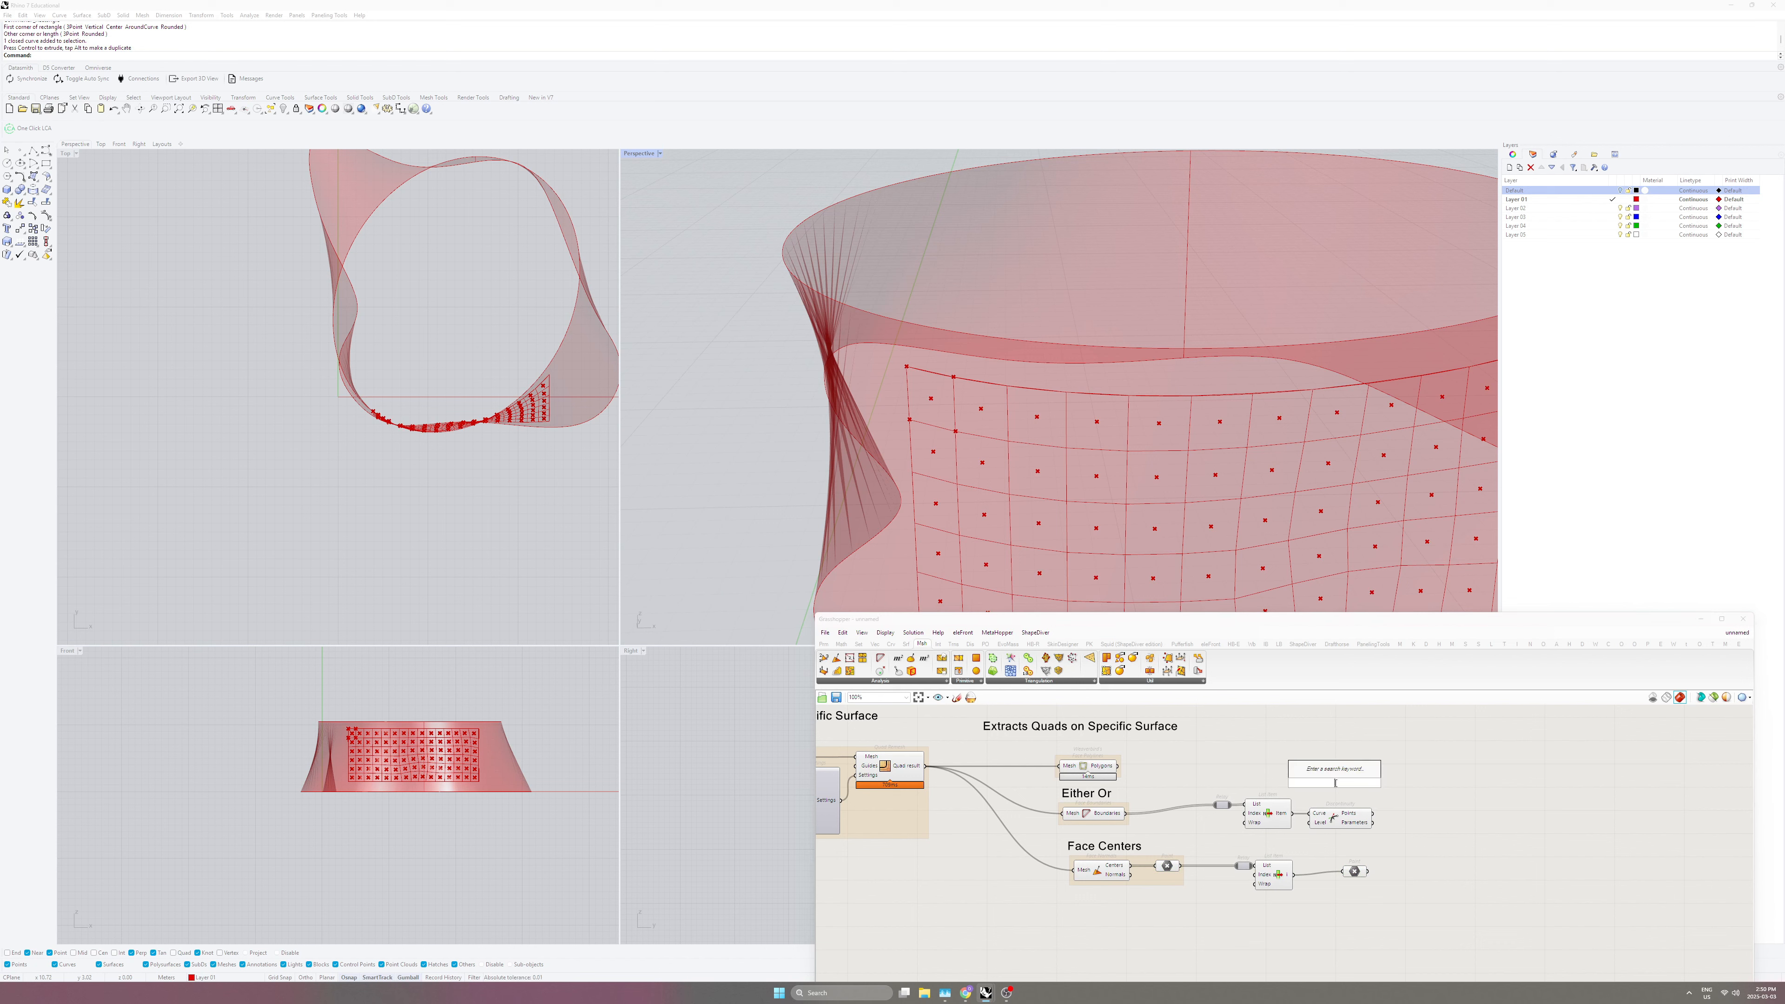
{"action": "type", "text": "explode"}
{"action": "key", "text": "Return"}
{"action": "left_click_drag", "start_coordinate": [1335, 785], "coordinate": [1244, 763]}
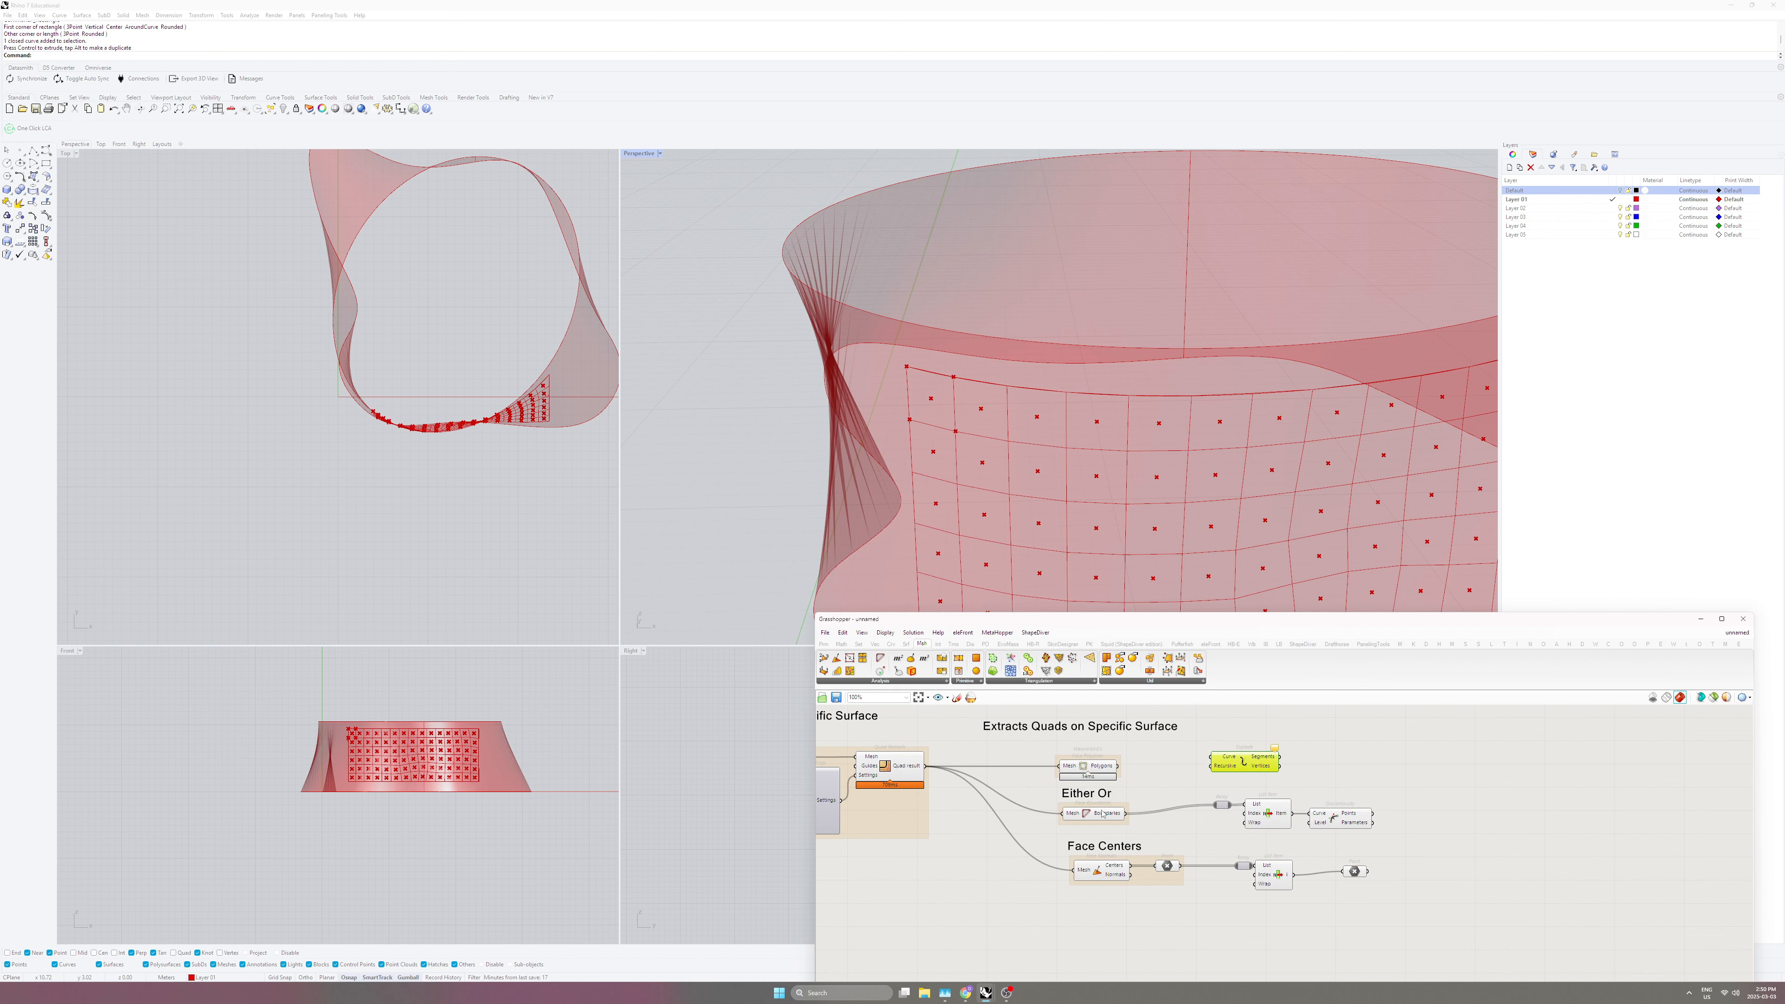
{"action": "left_click_drag", "start_coordinate": [1125, 814], "coordinate": [1277, 771]}
{"action": "mouse_move", "coordinate": [1288, 774]}
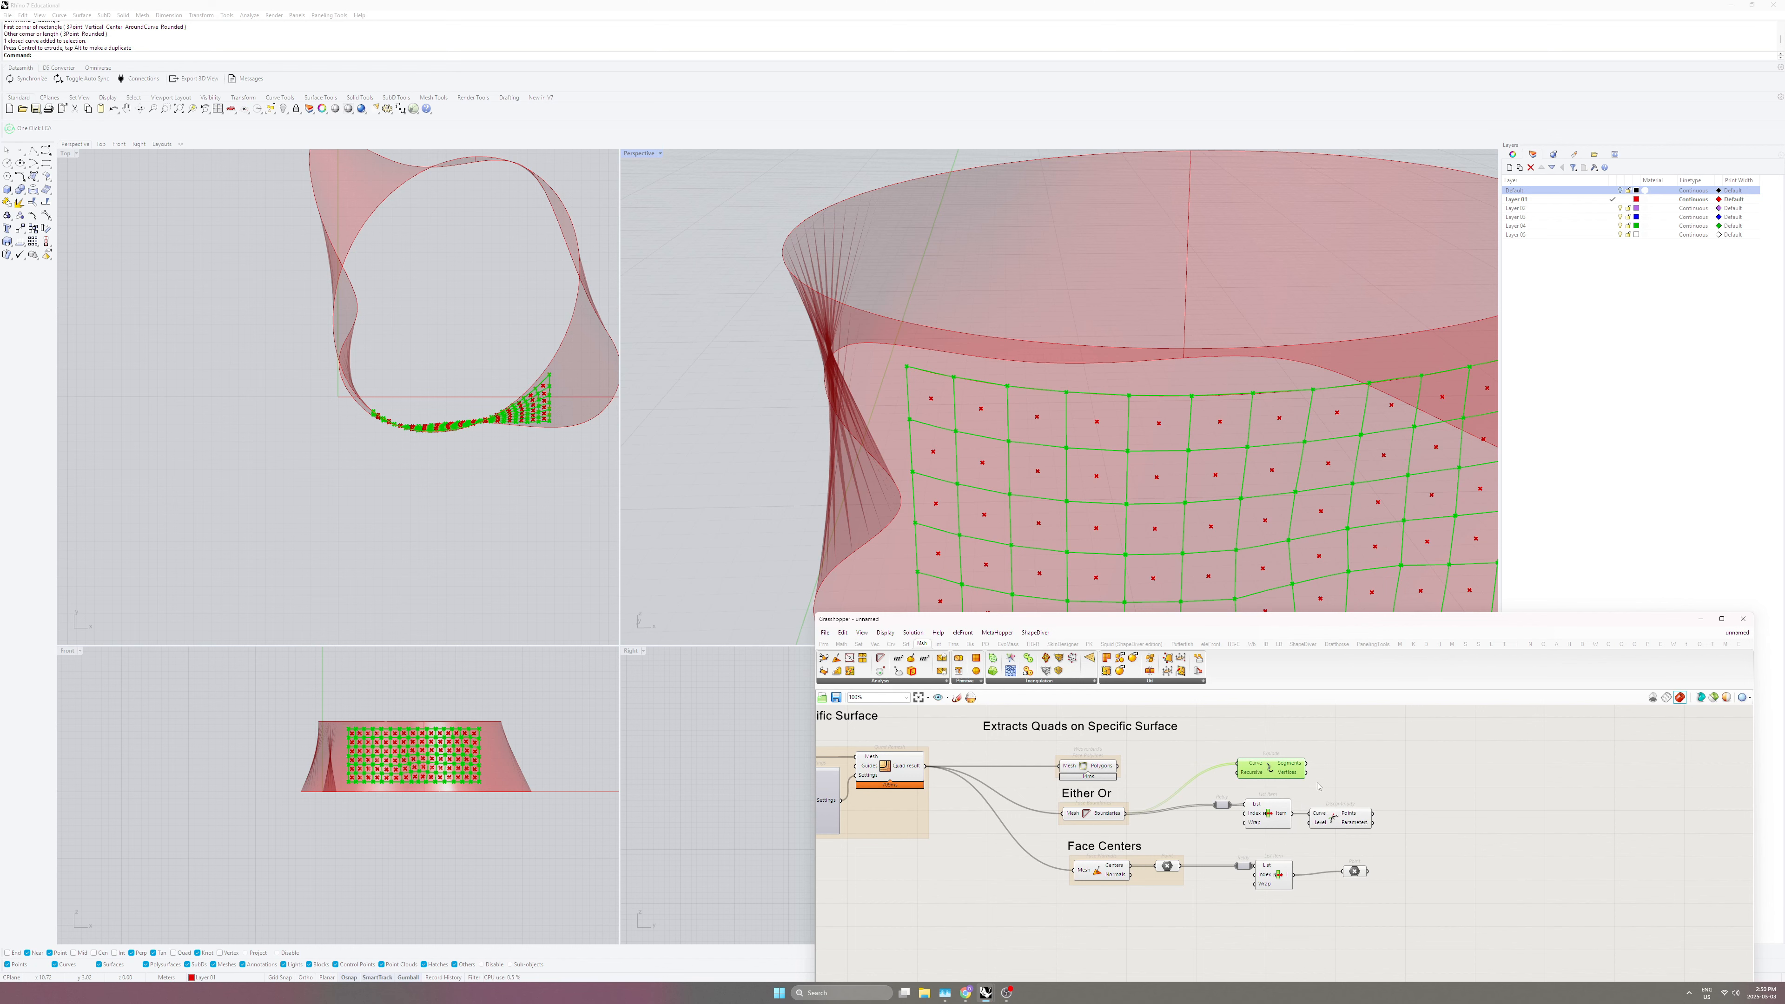
Insert a copied List Item between Face Boundaries and Explode, routing its input through the boundaries relay.
{"action": "scroll", "coordinate": [1242, 778], "scroll_direction": "down", "scroll_amount": 2}
{"action": "scroll", "coordinate": [1243, 779], "scroll_direction": "up", "scroll_amount": 1}
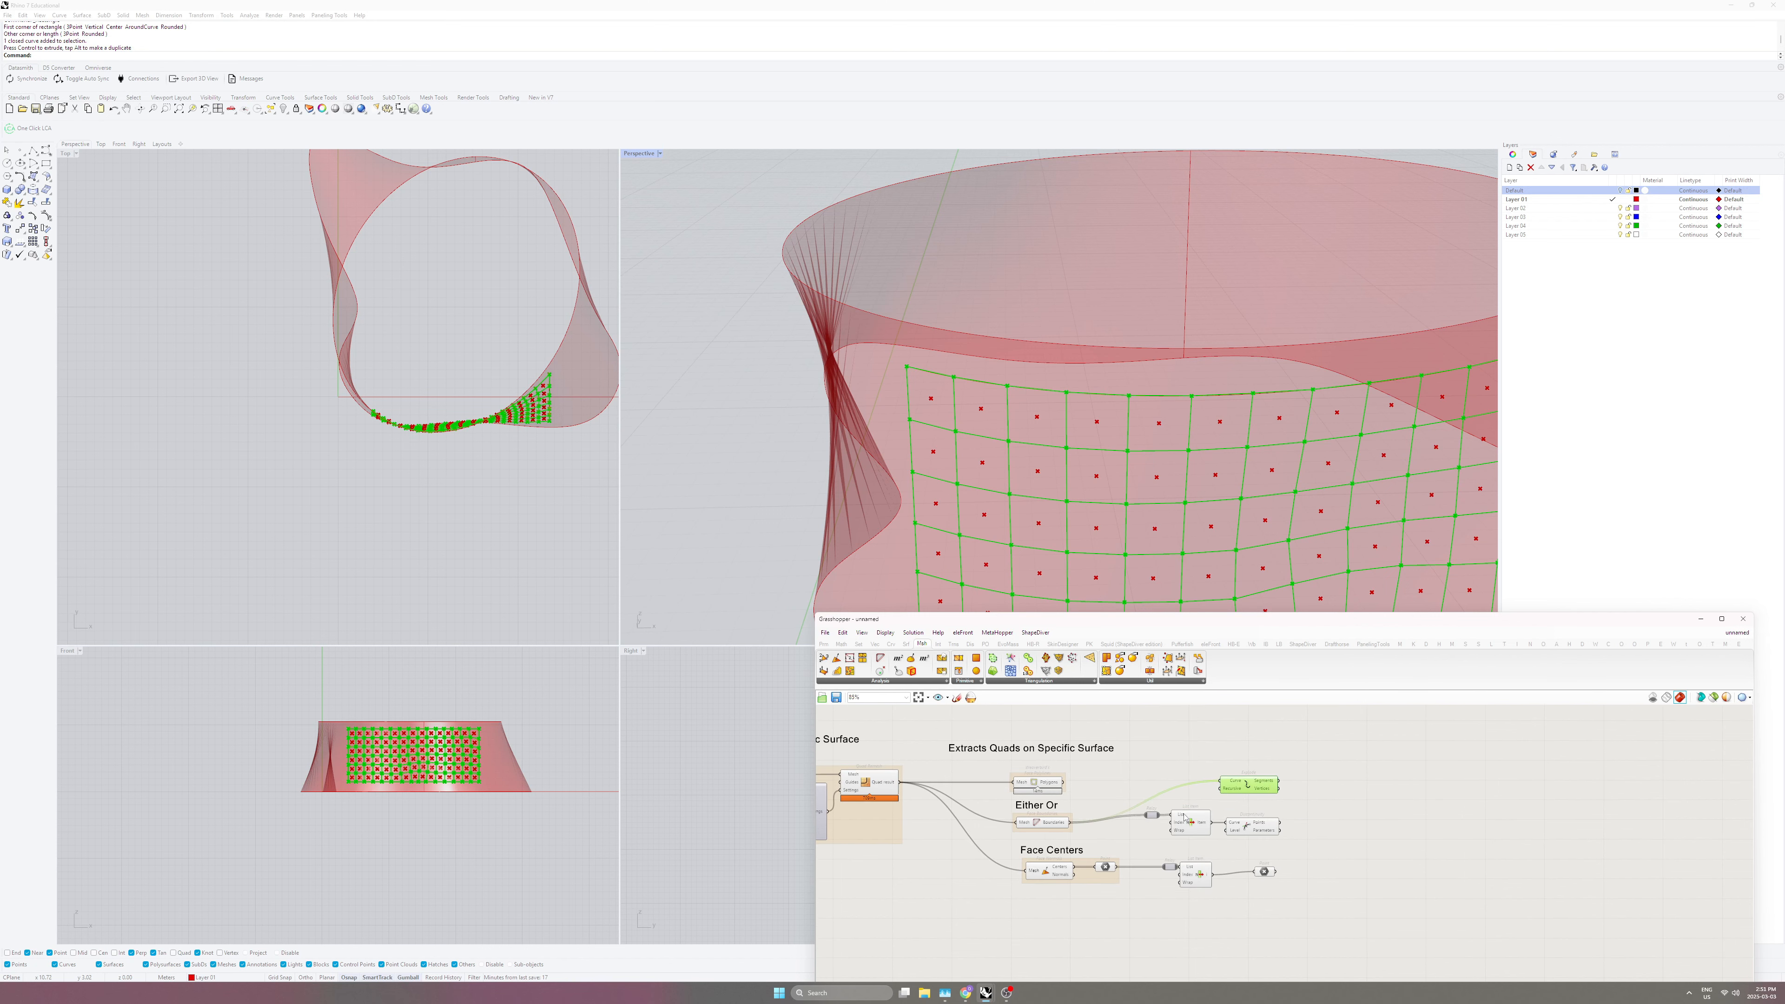
{"action": "left_click_drag", "start_coordinate": [1188, 822], "coordinate": [1189, 790]}
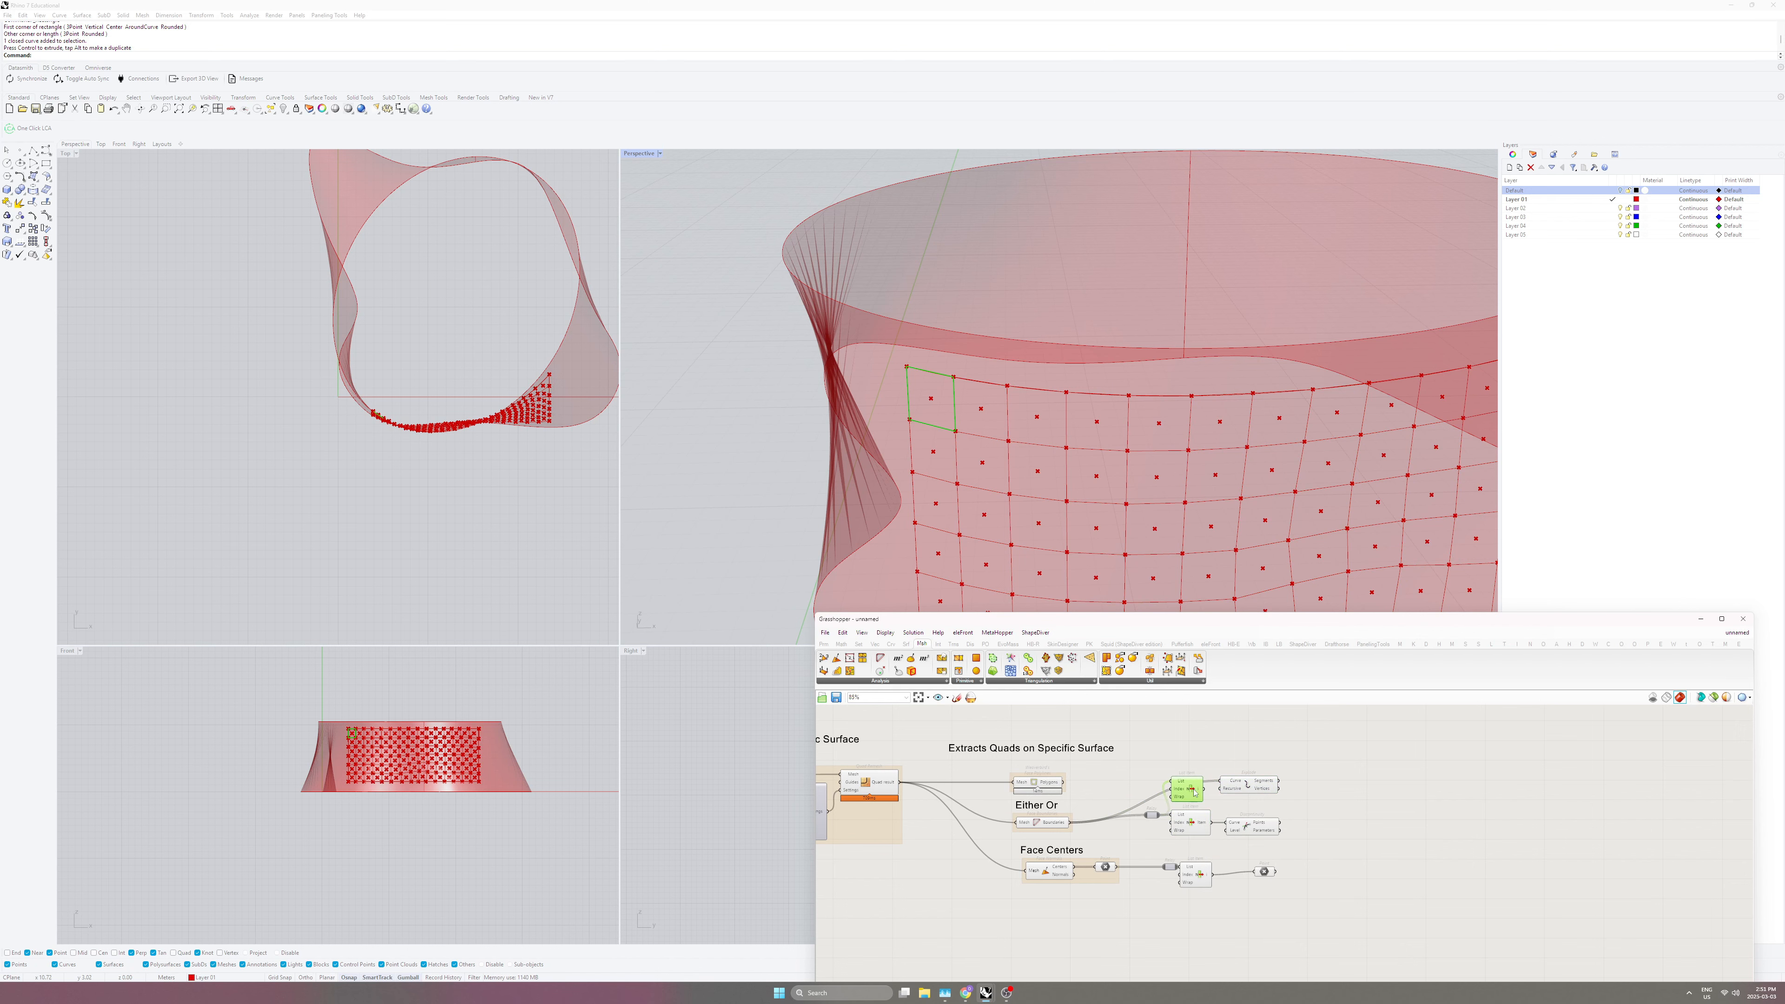
{"action": "left_click", "coordinate": [1153, 816]}
{"action": "left_click_drag", "start_coordinate": [1155, 818], "coordinate": [1141, 807]}
Examine the single-cell results of Explode, Discontinuity and the center Point in the perspective viewport.
{"action": "left_click", "coordinate": [1237, 784]}
{"action": "left_click", "coordinate": [1256, 828]}
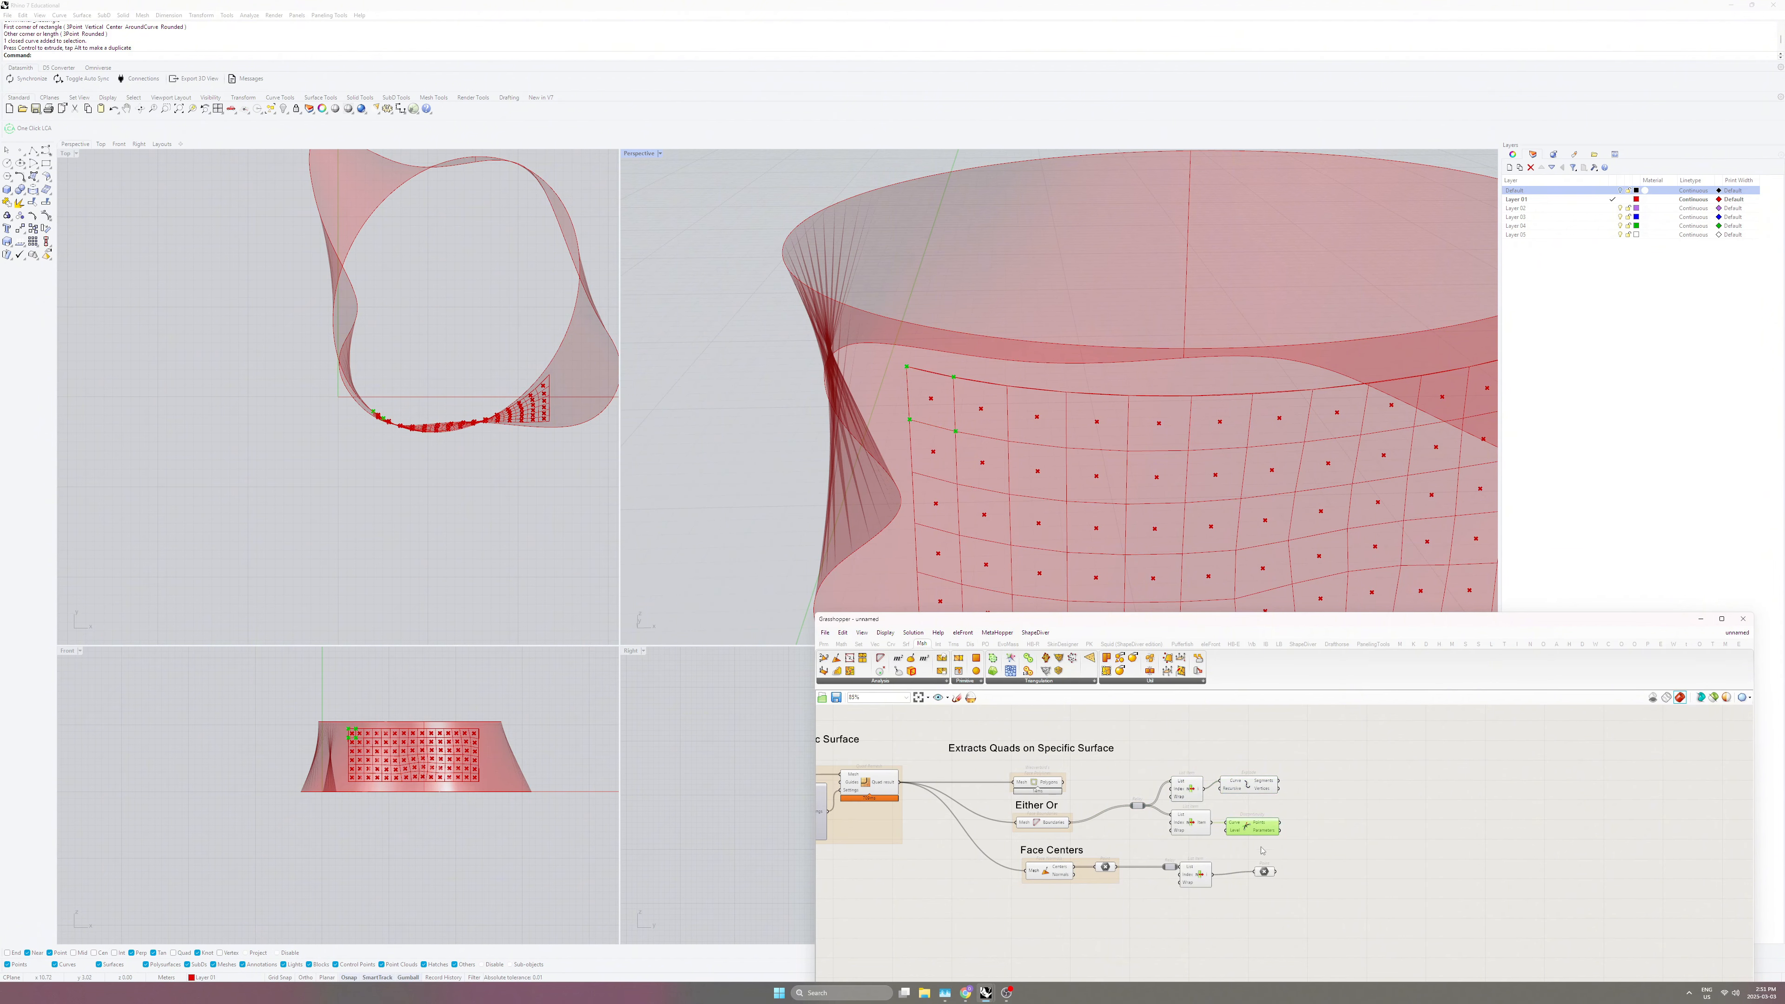
{"action": "left_click", "coordinate": [1264, 872]}
{"action": "left_click", "coordinate": [1245, 852]}
{"action": "left_click_drag", "start_coordinate": [1275, 760], "coordinate": [1258, 901]}
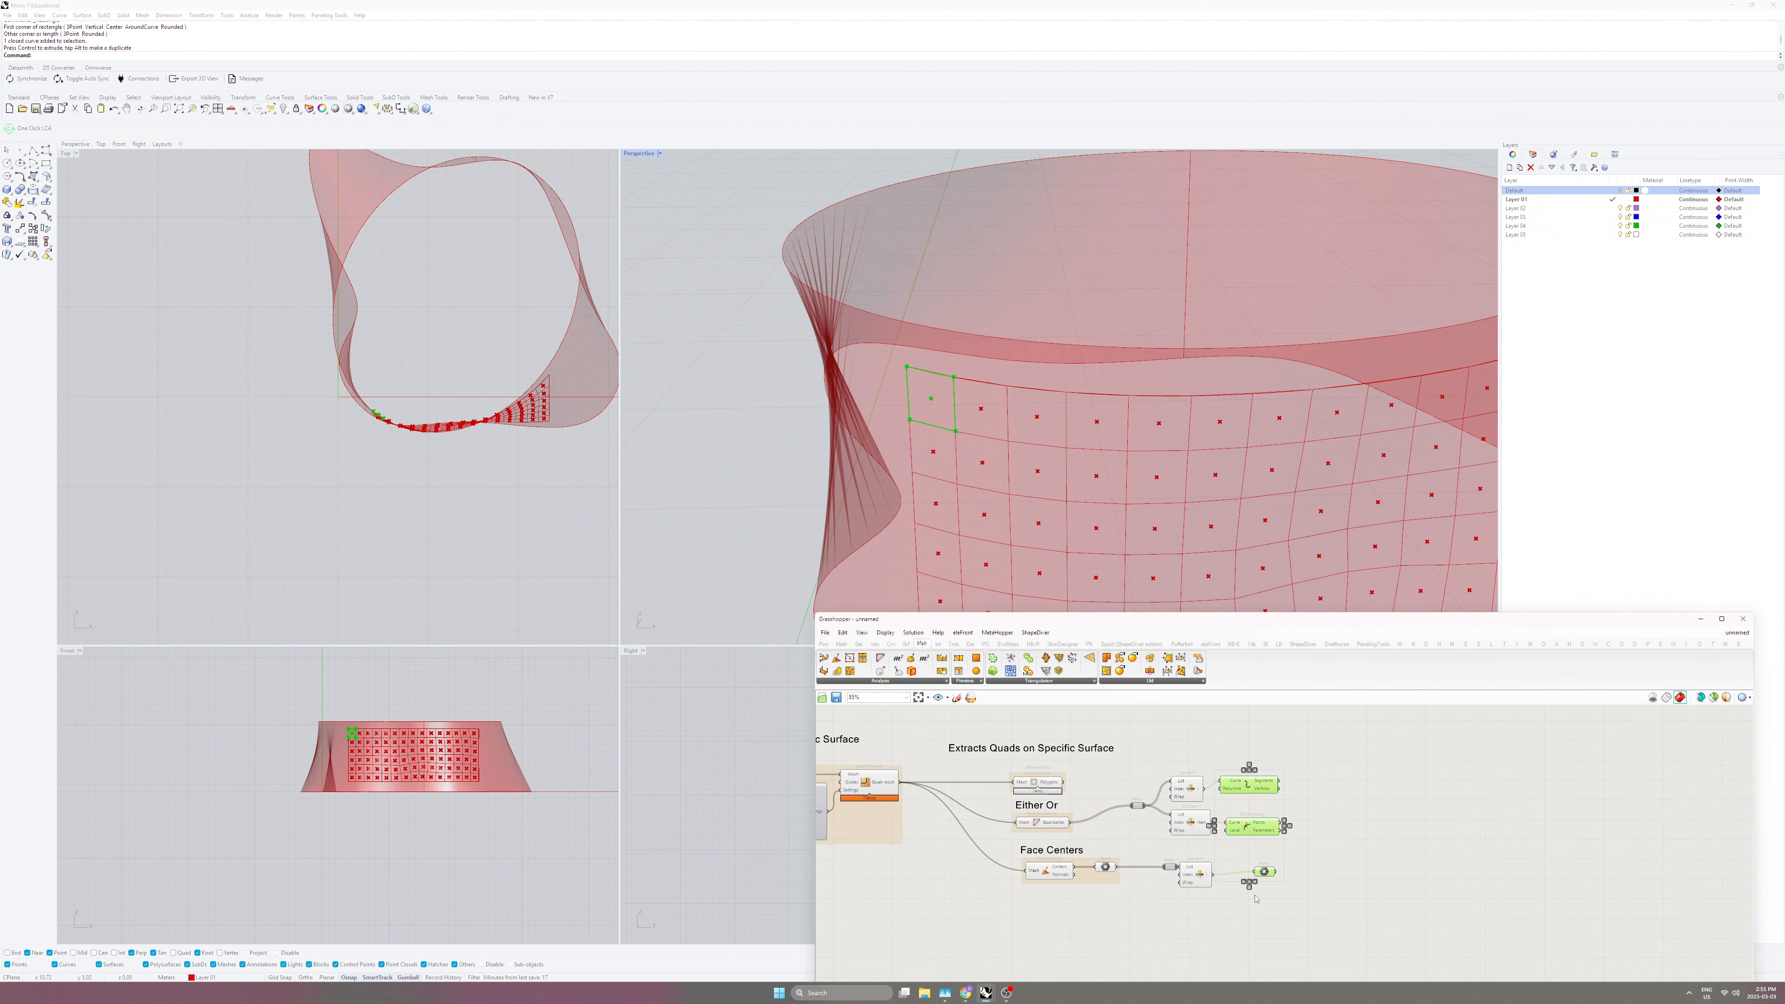
{"action": "left_click", "coordinate": [1303, 881]}
{"action": "right_click_drag", "start_coordinate": [1323, 816], "coordinate": [1244, 842]}
{"action": "mouse_move", "coordinate": [1191, 850]}
{"action": "scroll", "coordinate": [1191, 850], "scroll_direction": "up", "scroll_amount": 3}
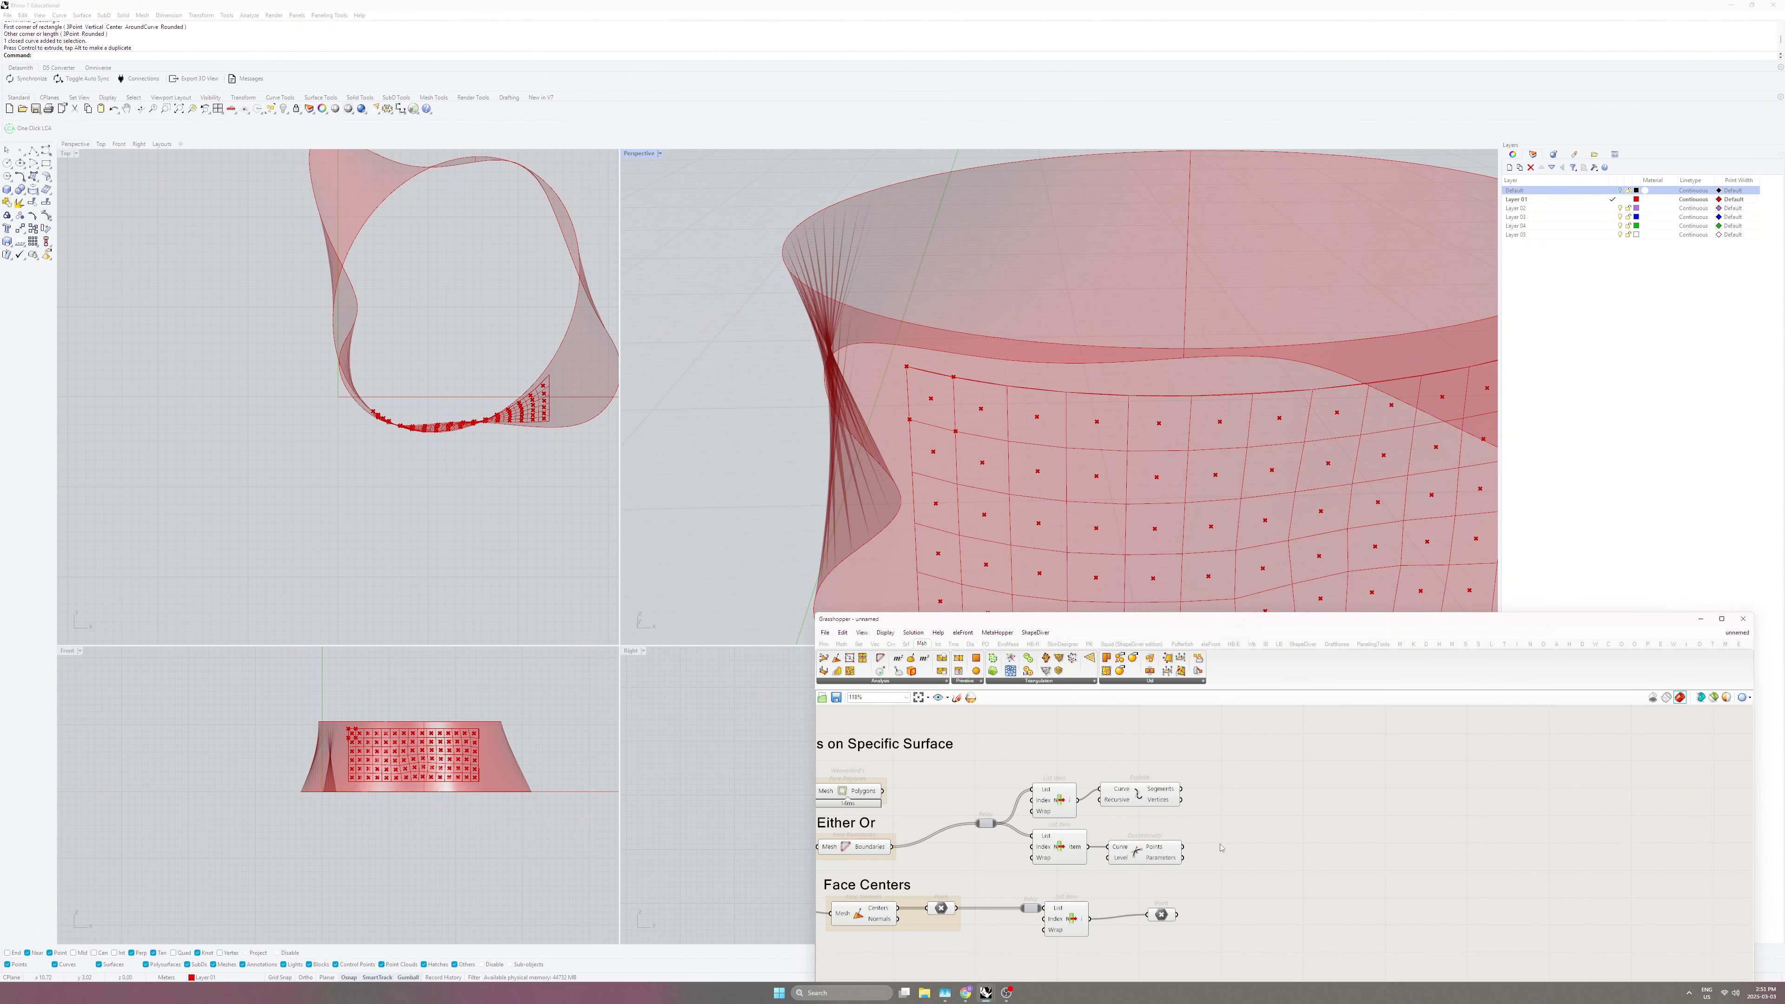
Add a Curve Middle component after Explode and connect the Segments output to its Curve input.
{"action": "left_click", "coordinate": [1167, 793]}
{"action": "double_click", "coordinate": [1243, 826]}
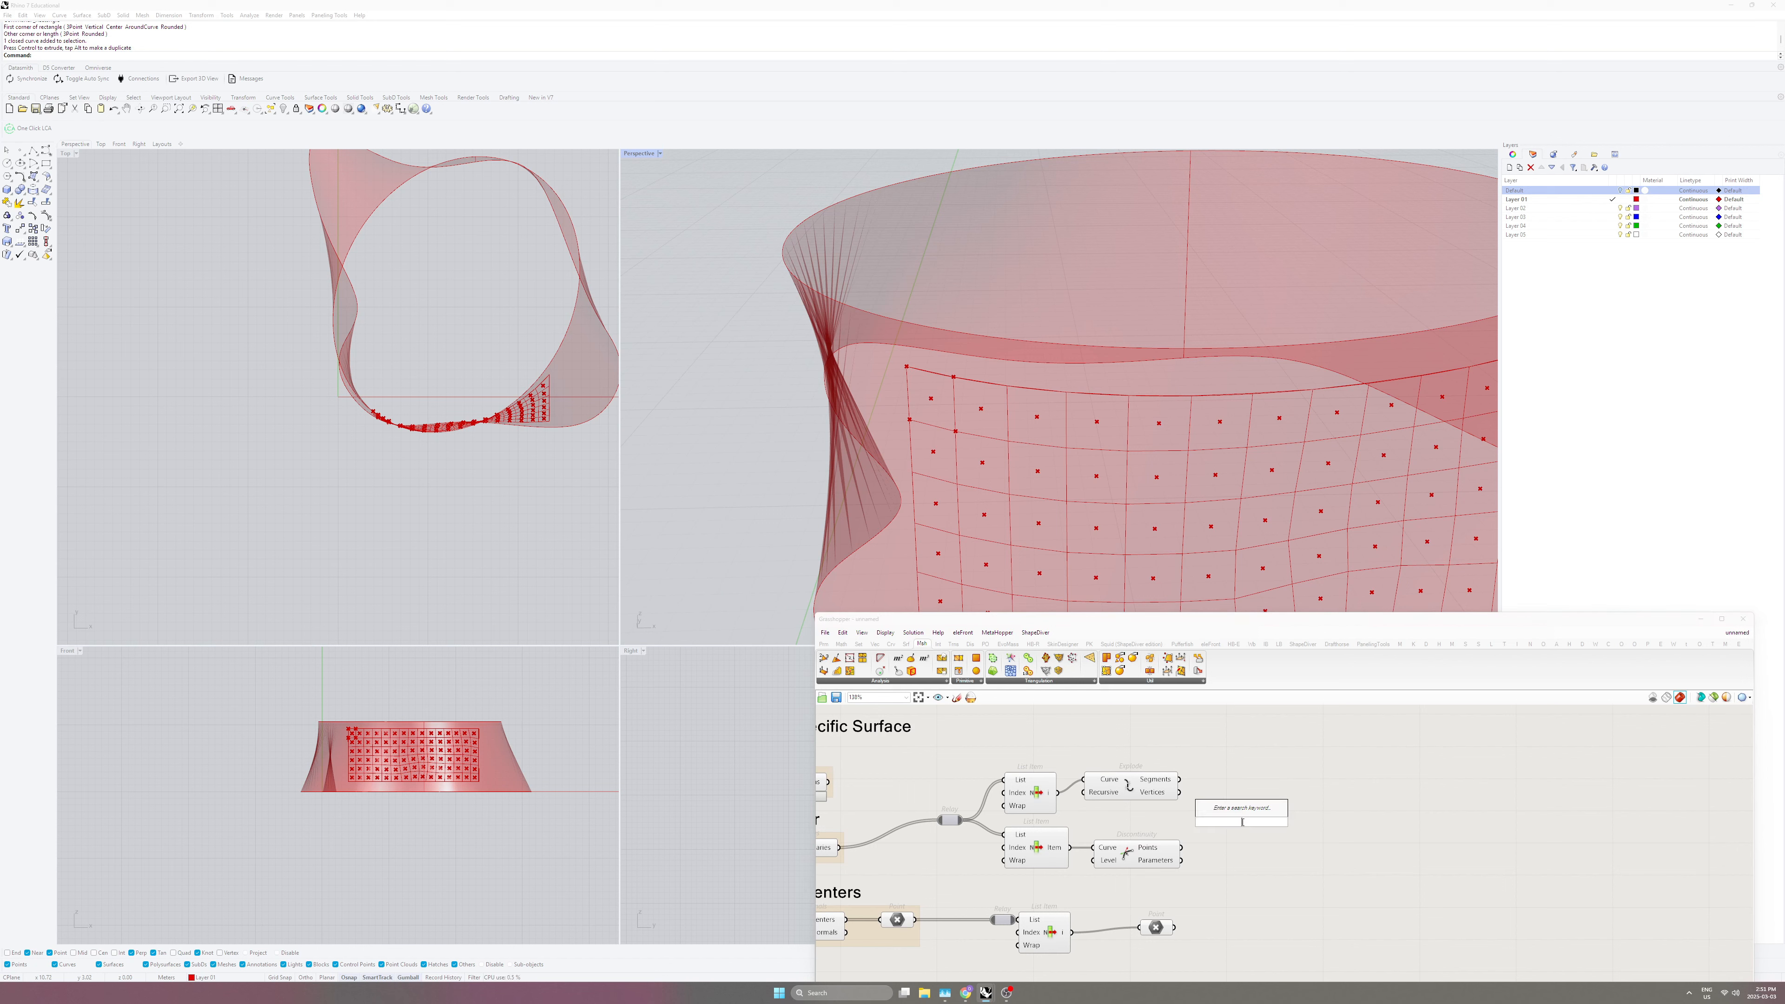
{"action": "type", "text": "mid"}
{"action": "key", "text": "Return"}
{"action": "left_click_drag", "start_coordinate": [1243, 826], "coordinate": [1230, 777]}
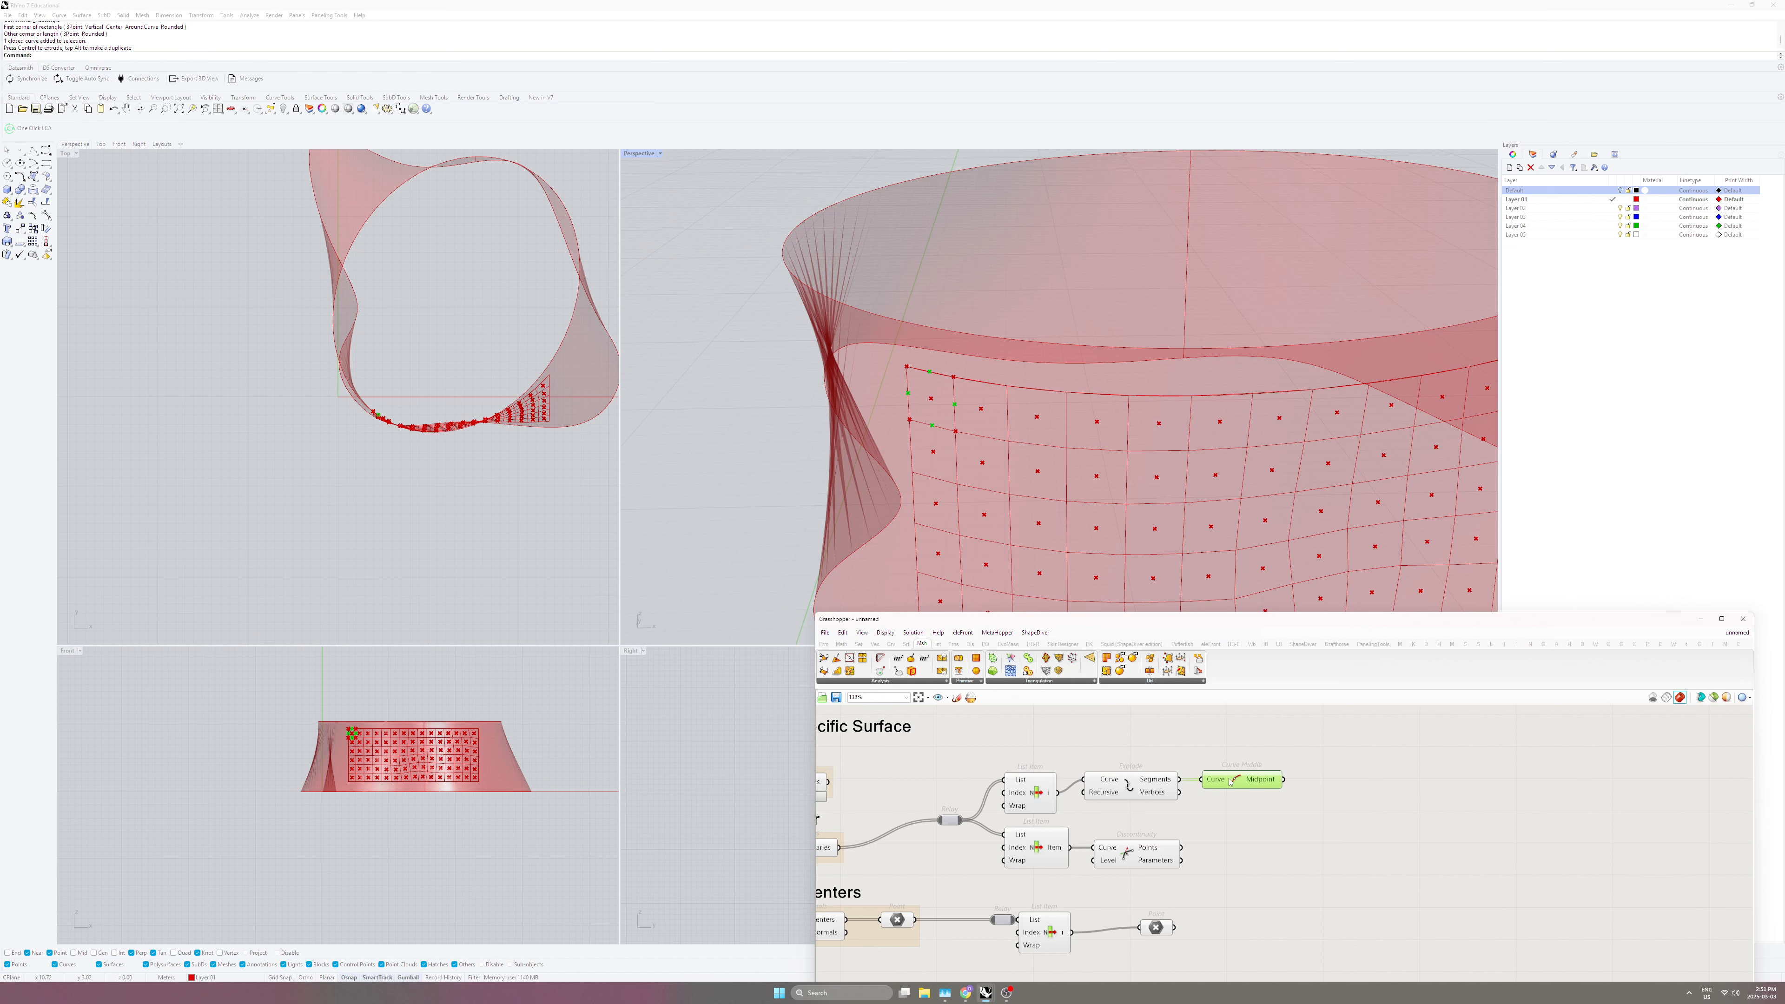
{"action": "scroll", "coordinate": [1198, 840], "scroll_direction": "down", "scroll_amount": 2}
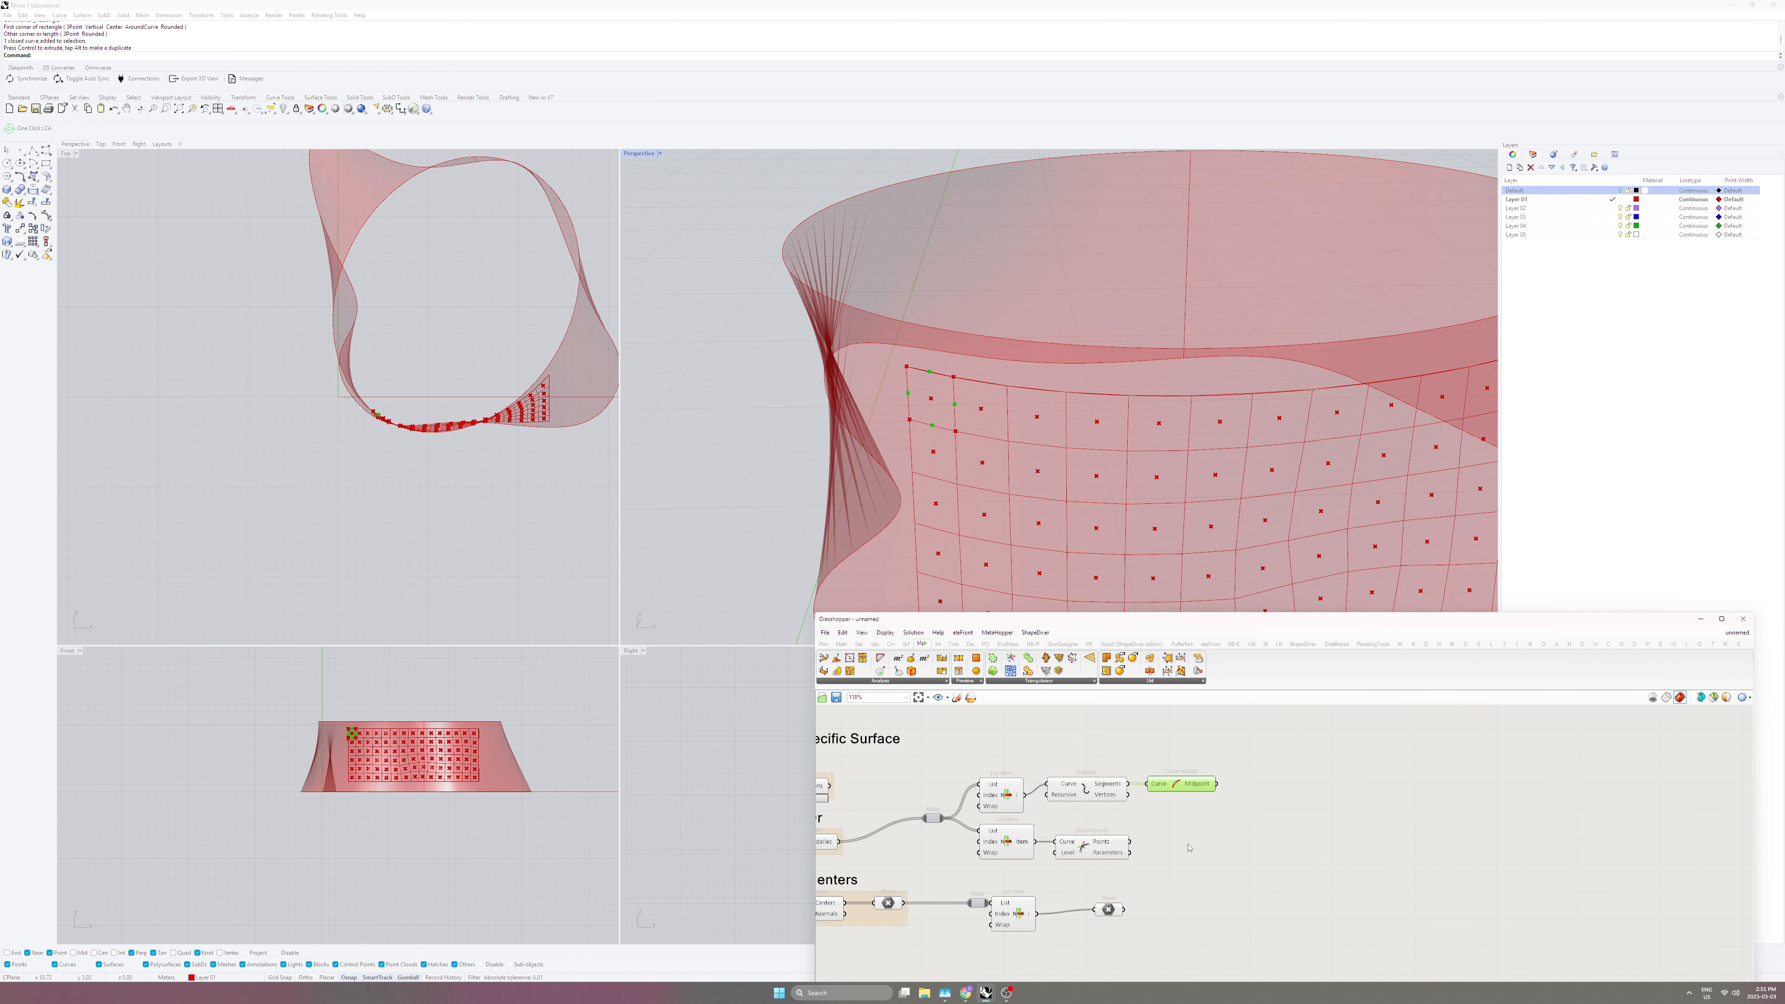
Examine the Discontinuity corner points and the center Point of the single cell in the perspective viewport.
{"action": "left_click", "coordinate": [1110, 848]}
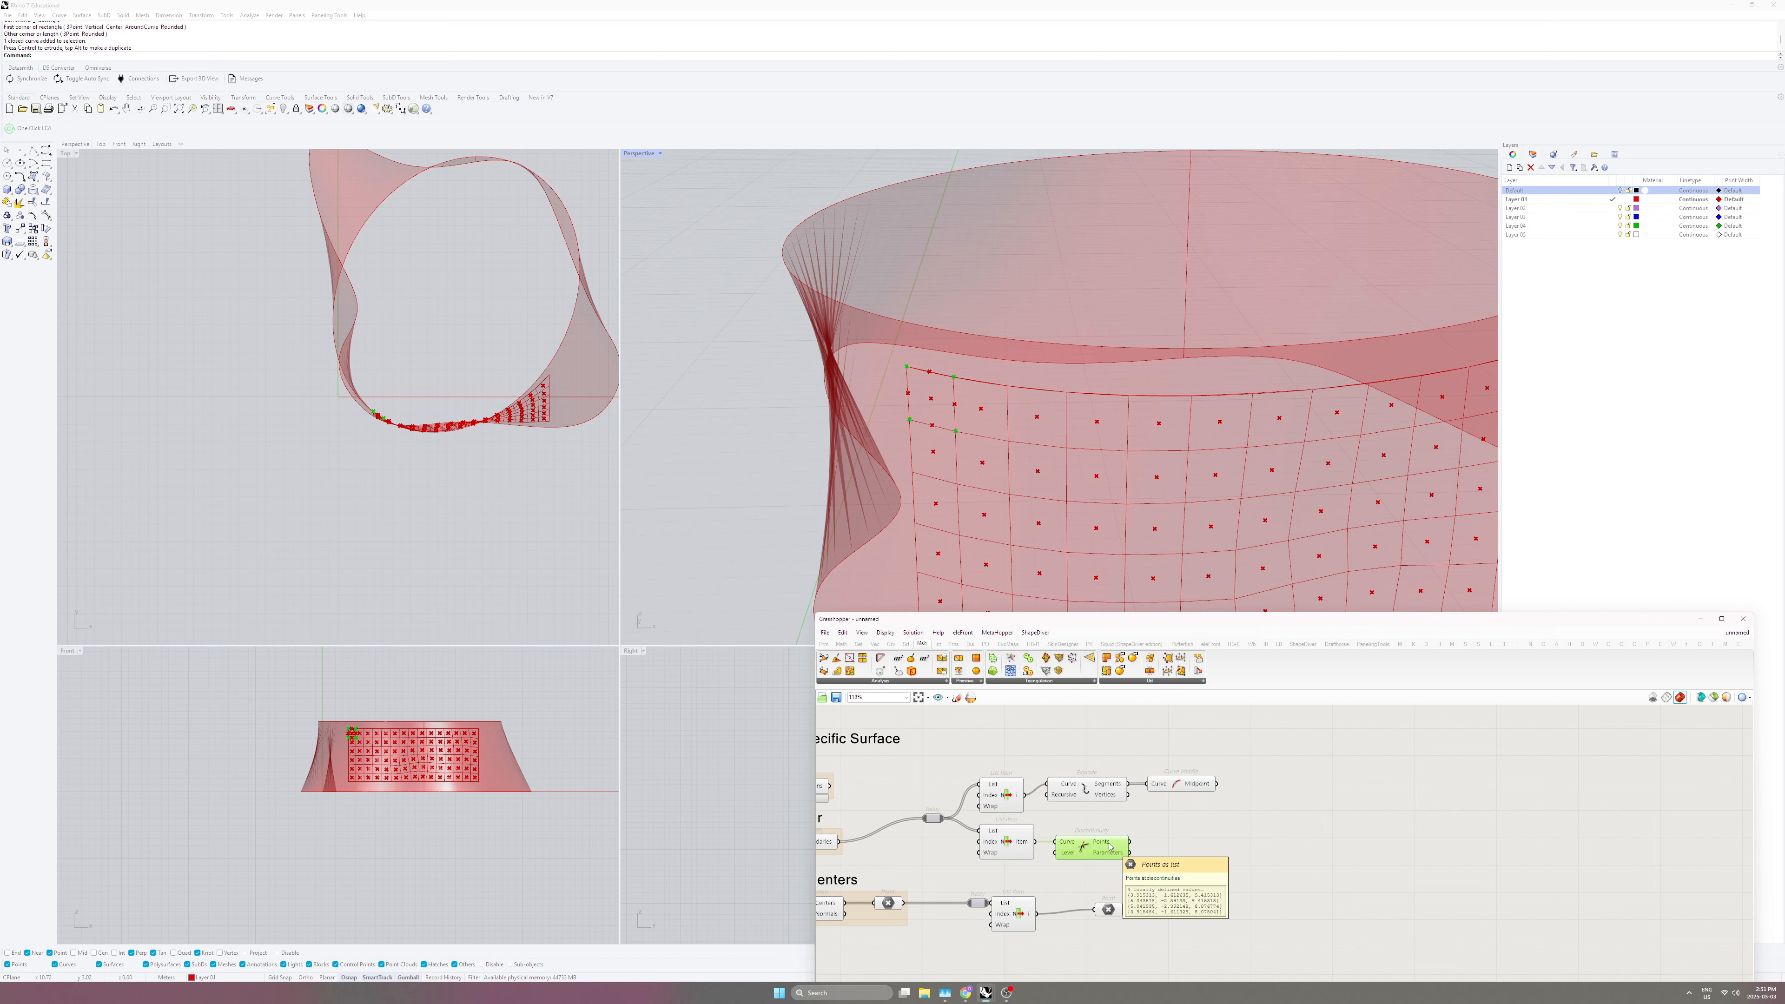
{"action": "left_click", "coordinate": [1109, 910]}
{"action": "scroll", "coordinate": [1216, 785], "scroll_direction": "down", "scroll_amount": 2}
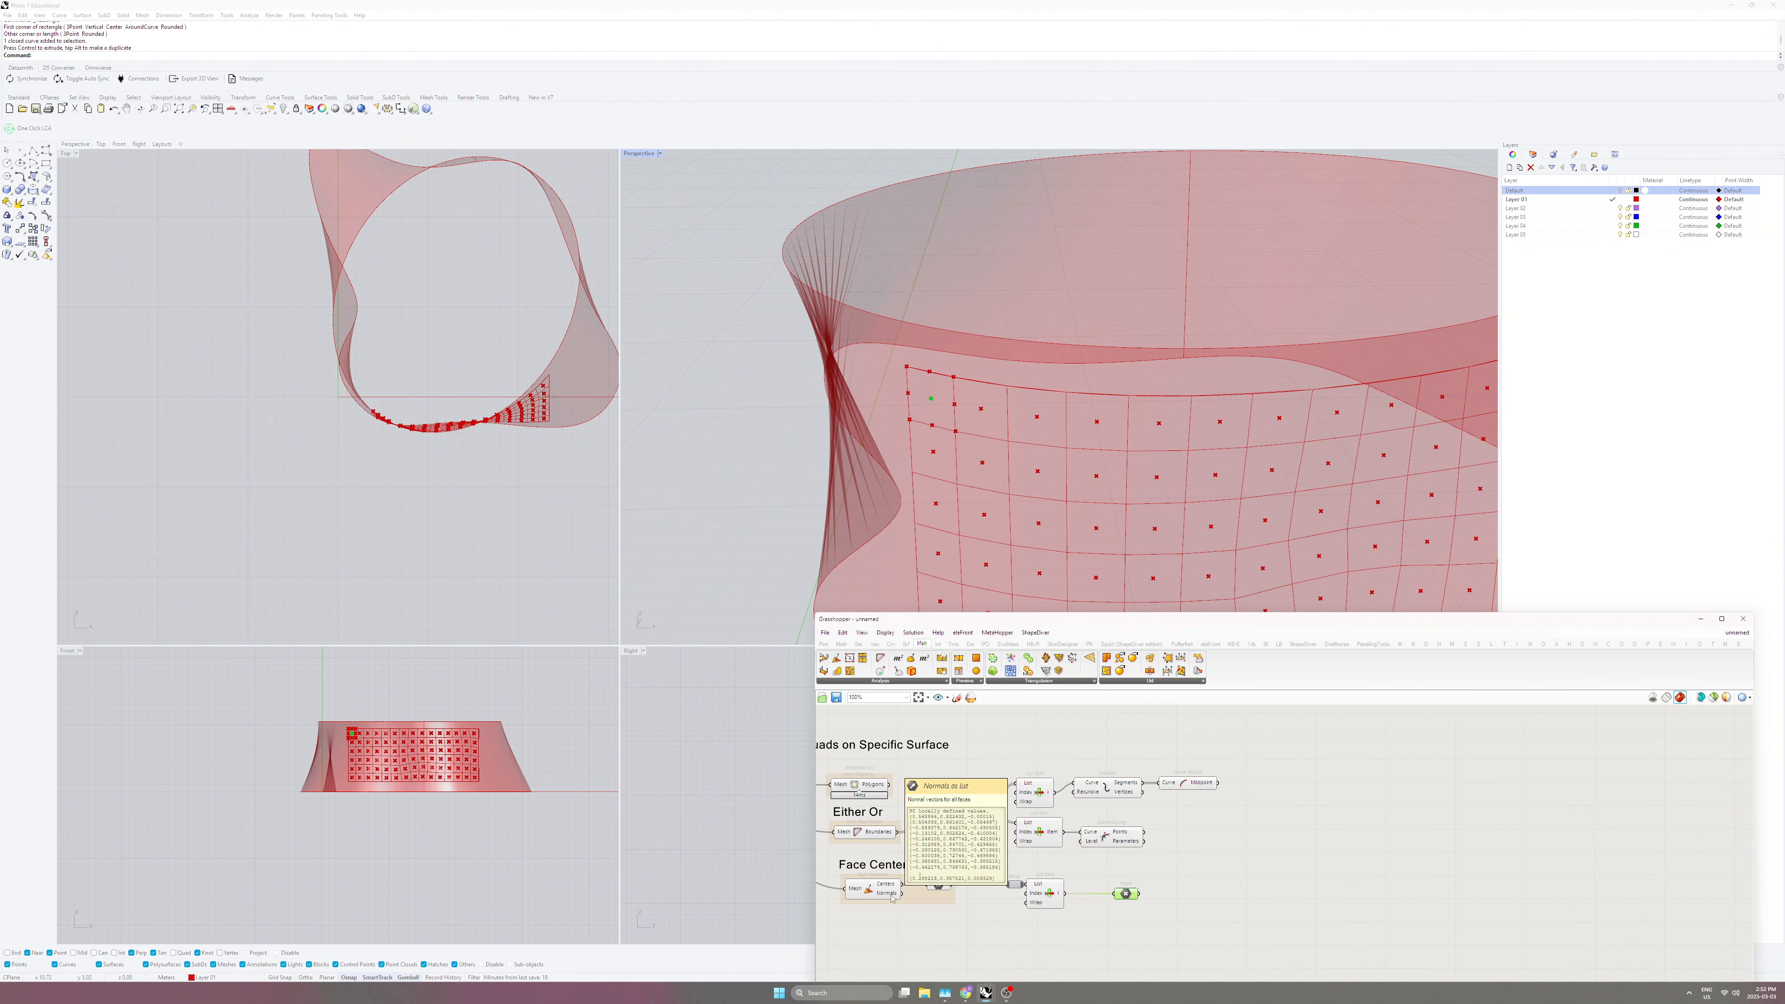
{"action": "scroll", "coordinate": [927, 809], "scroll_direction": "down", "scroll_amount": 1}
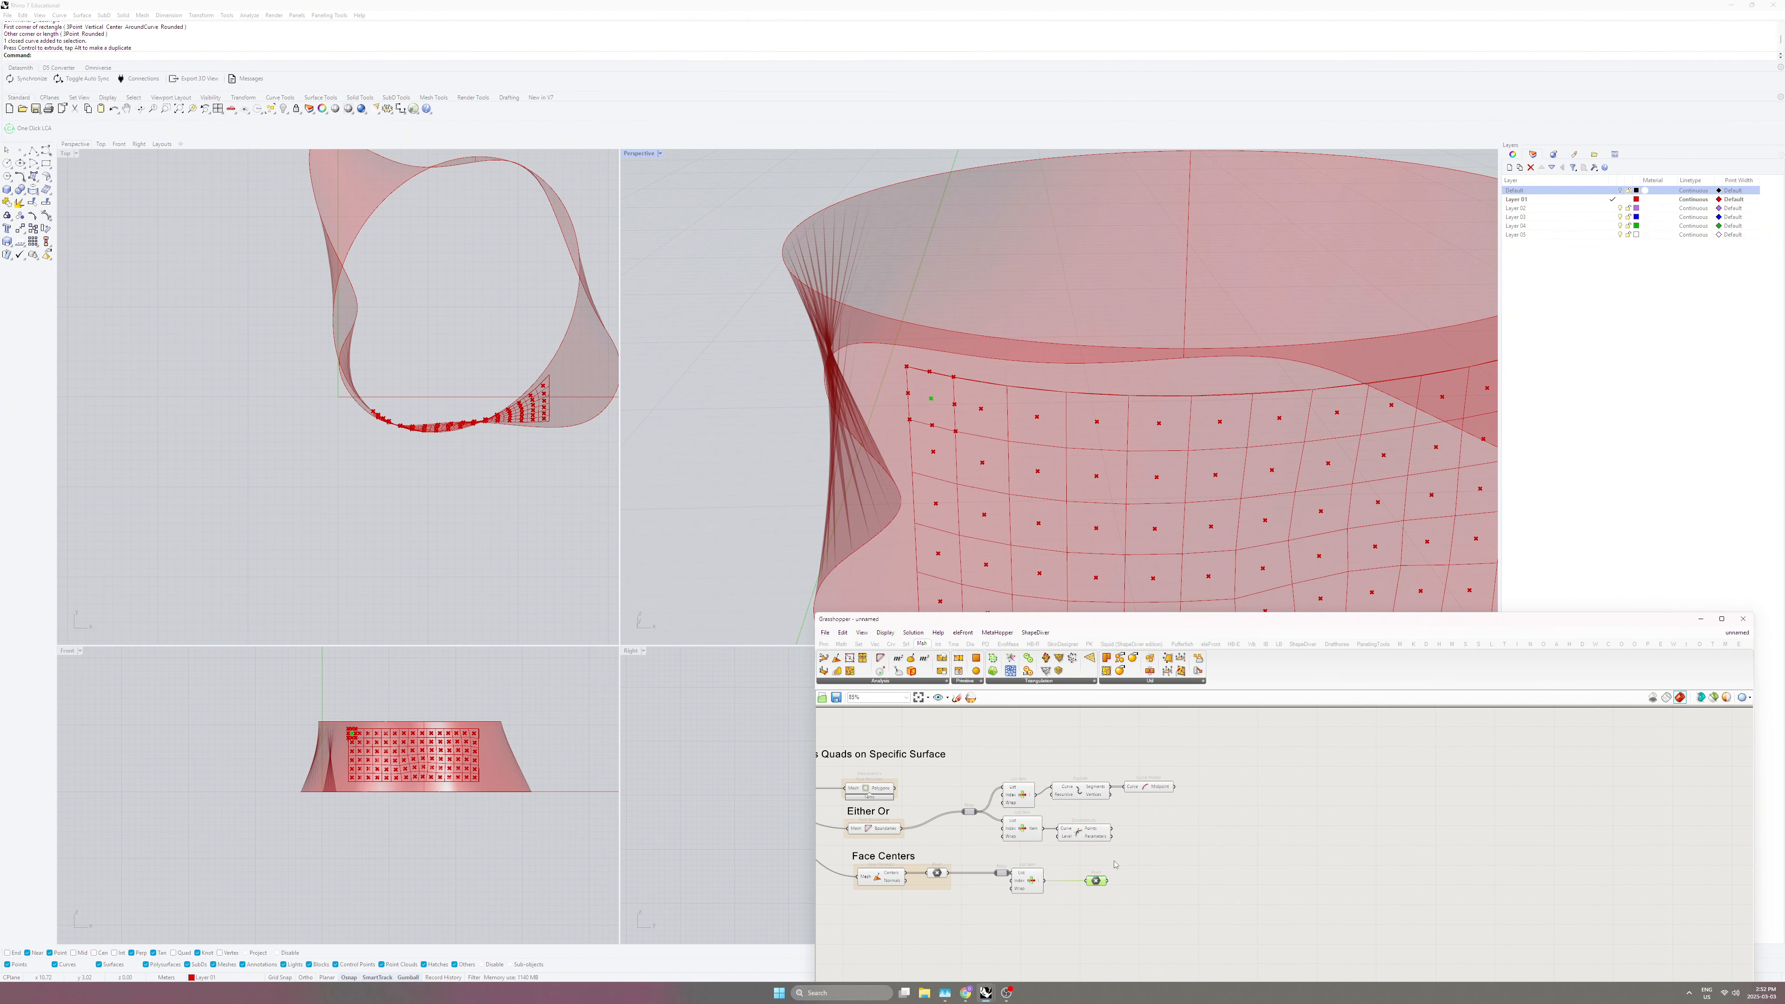
{"action": "mouse_move", "coordinate": [1098, 879]}
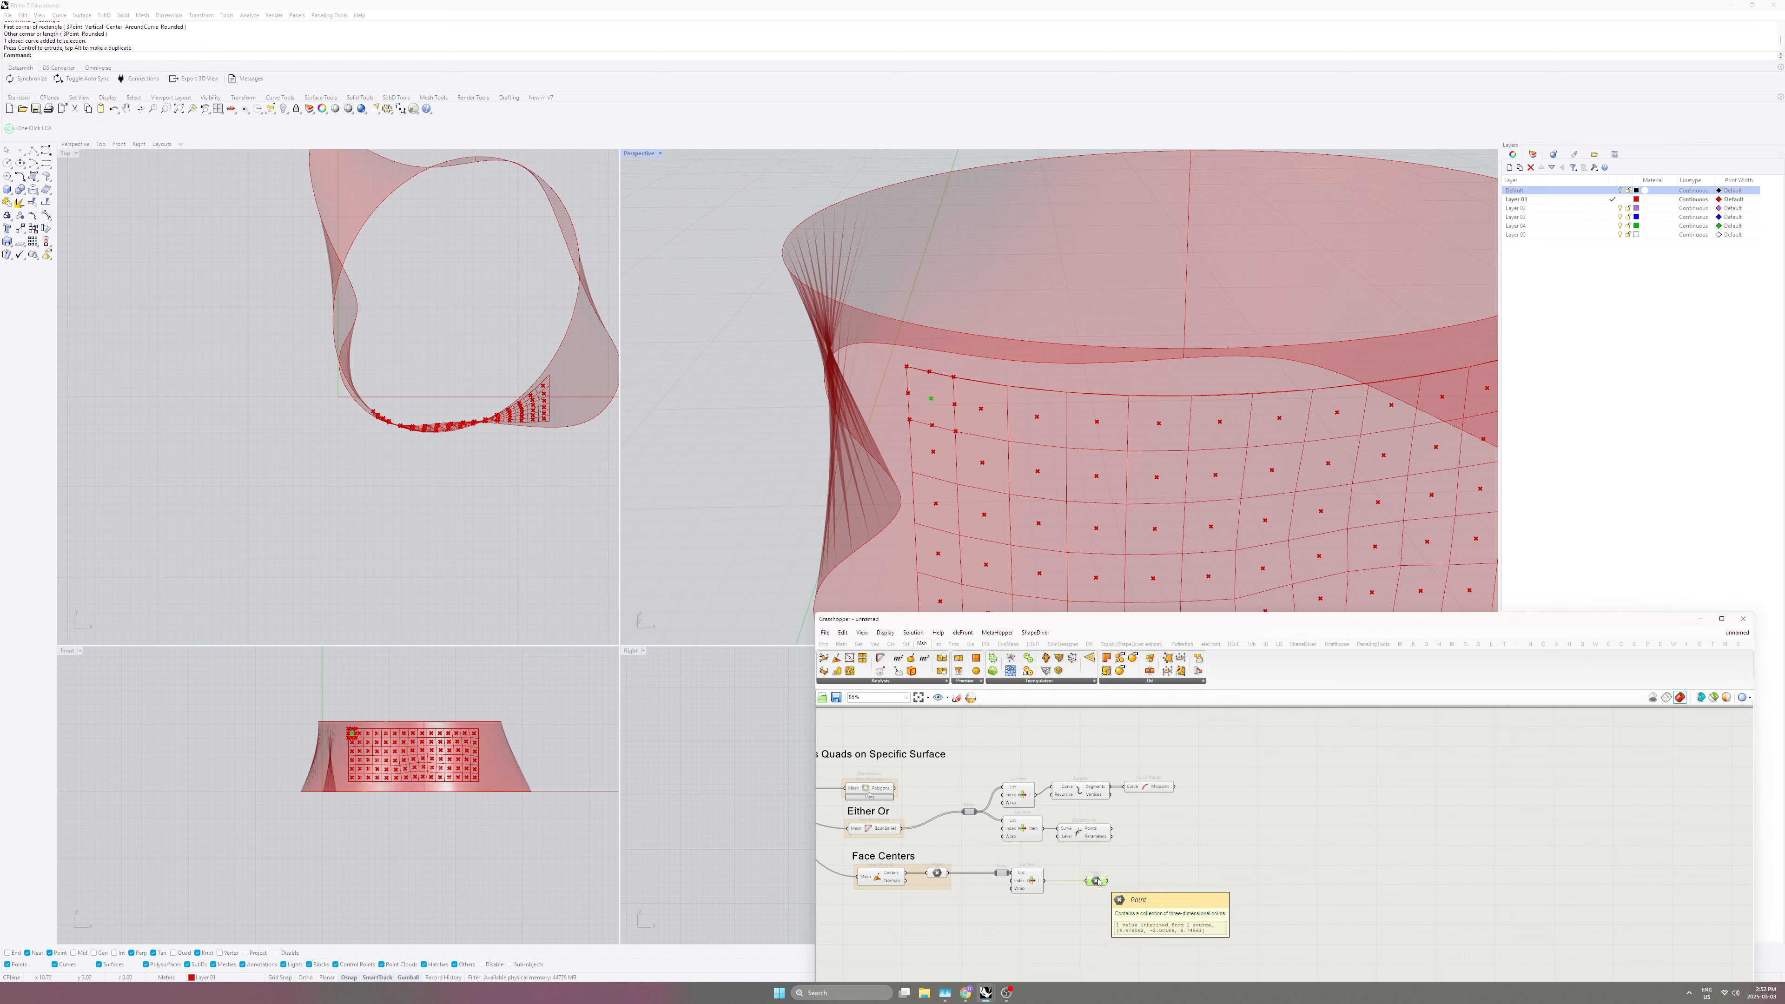
{"action": "left_click", "coordinate": [898, 682]}
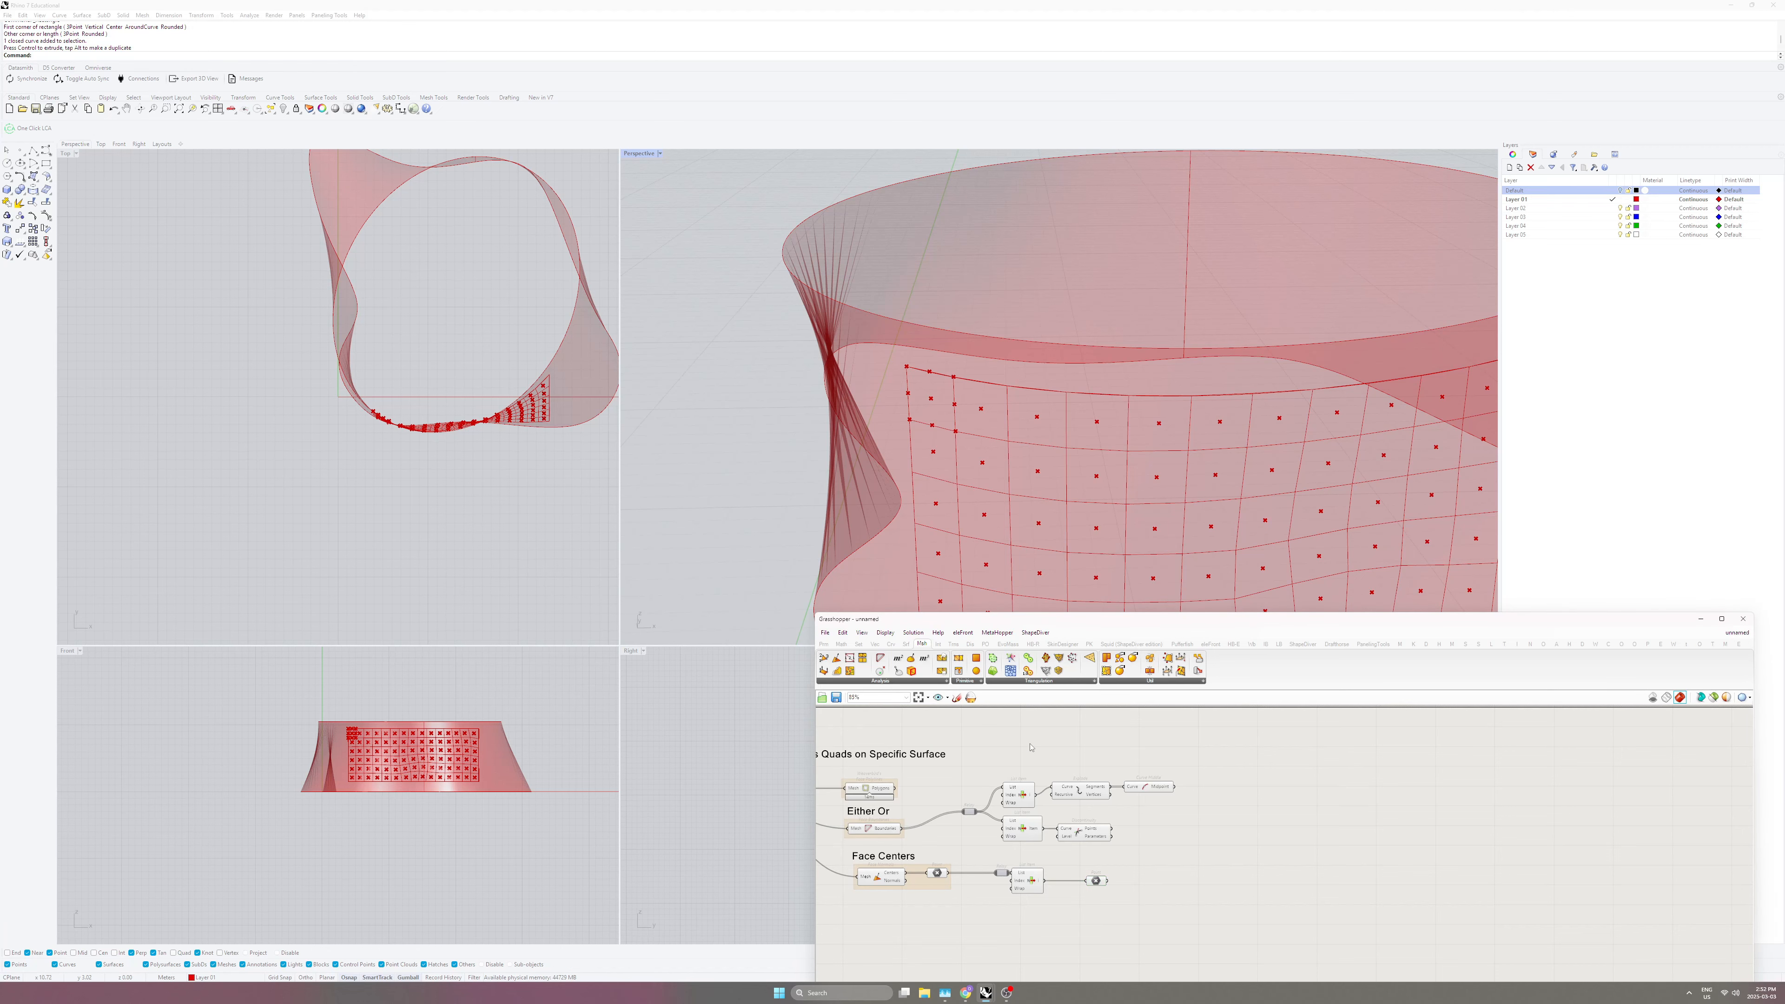
Add a Line component that connects the center Point with the Curve Middle midpoints.
{"action": "left_click", "coordinate": [1149, 788]}
{"action": "double_click", "coordinate": [1186, 838]}
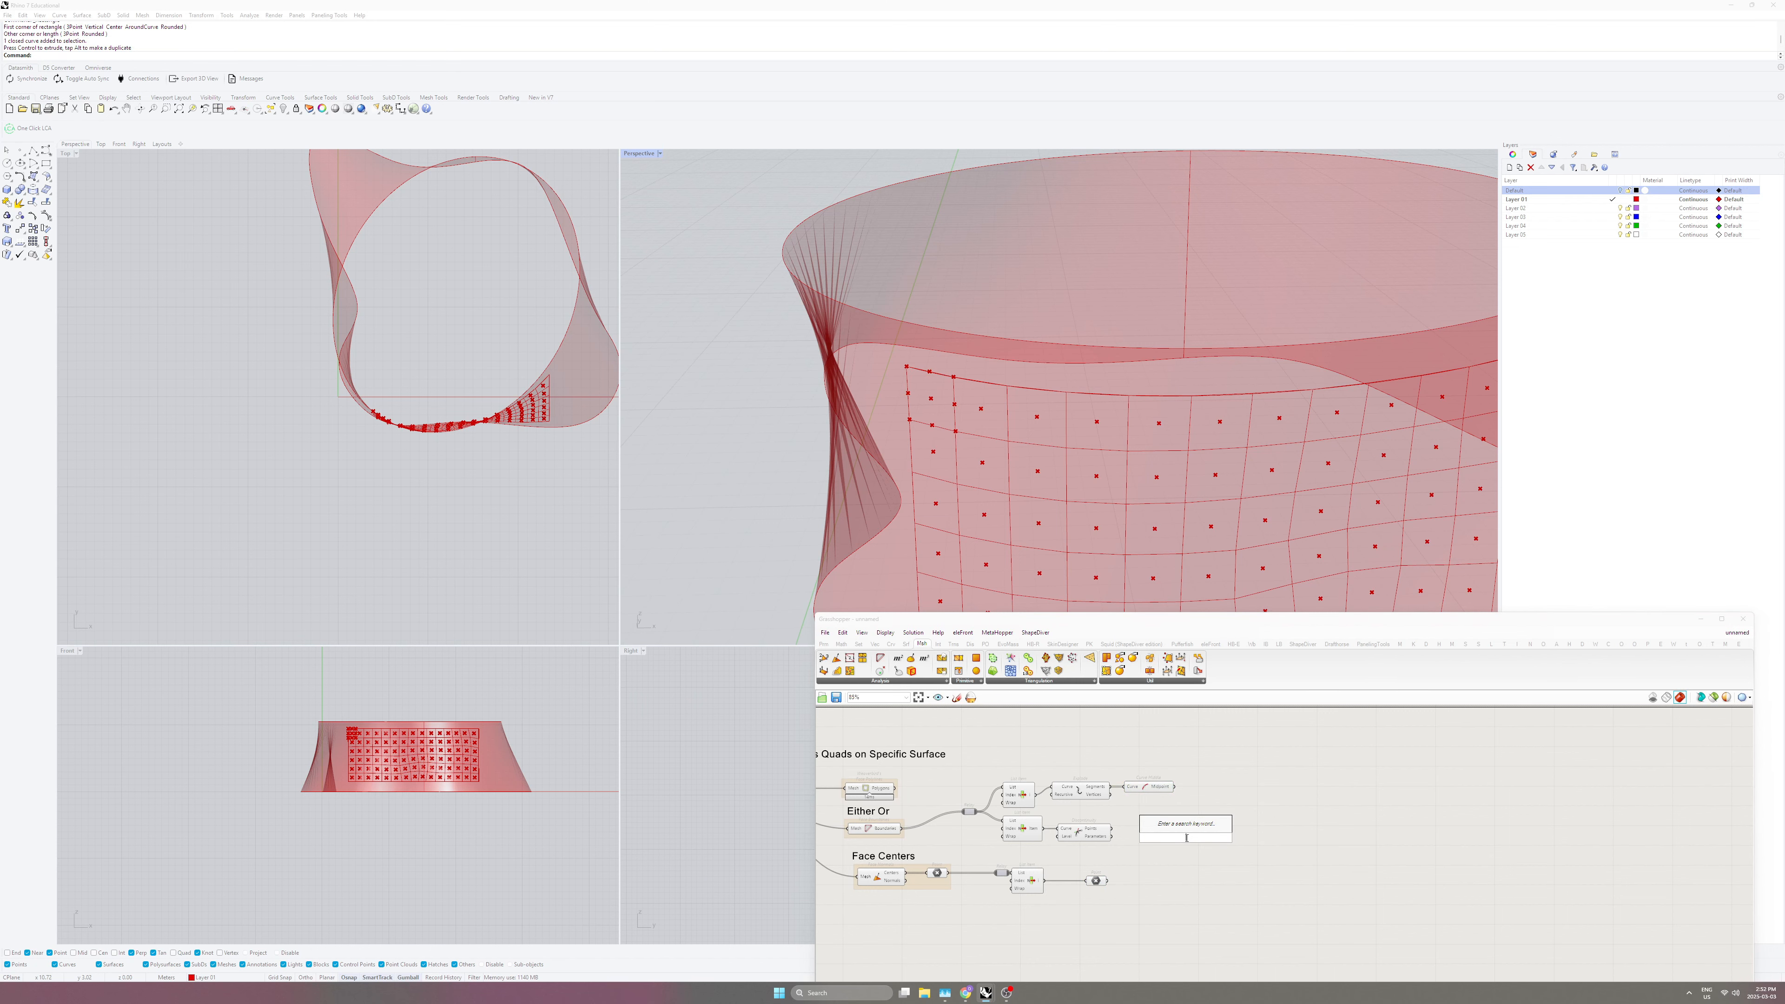
{"action": "type", "text": "line"}
{"action": "key", "text": "Return"}
{"action": "left_click_drag", "start_coordinate": [1188, 845], "coordinate": [1221, 846]}
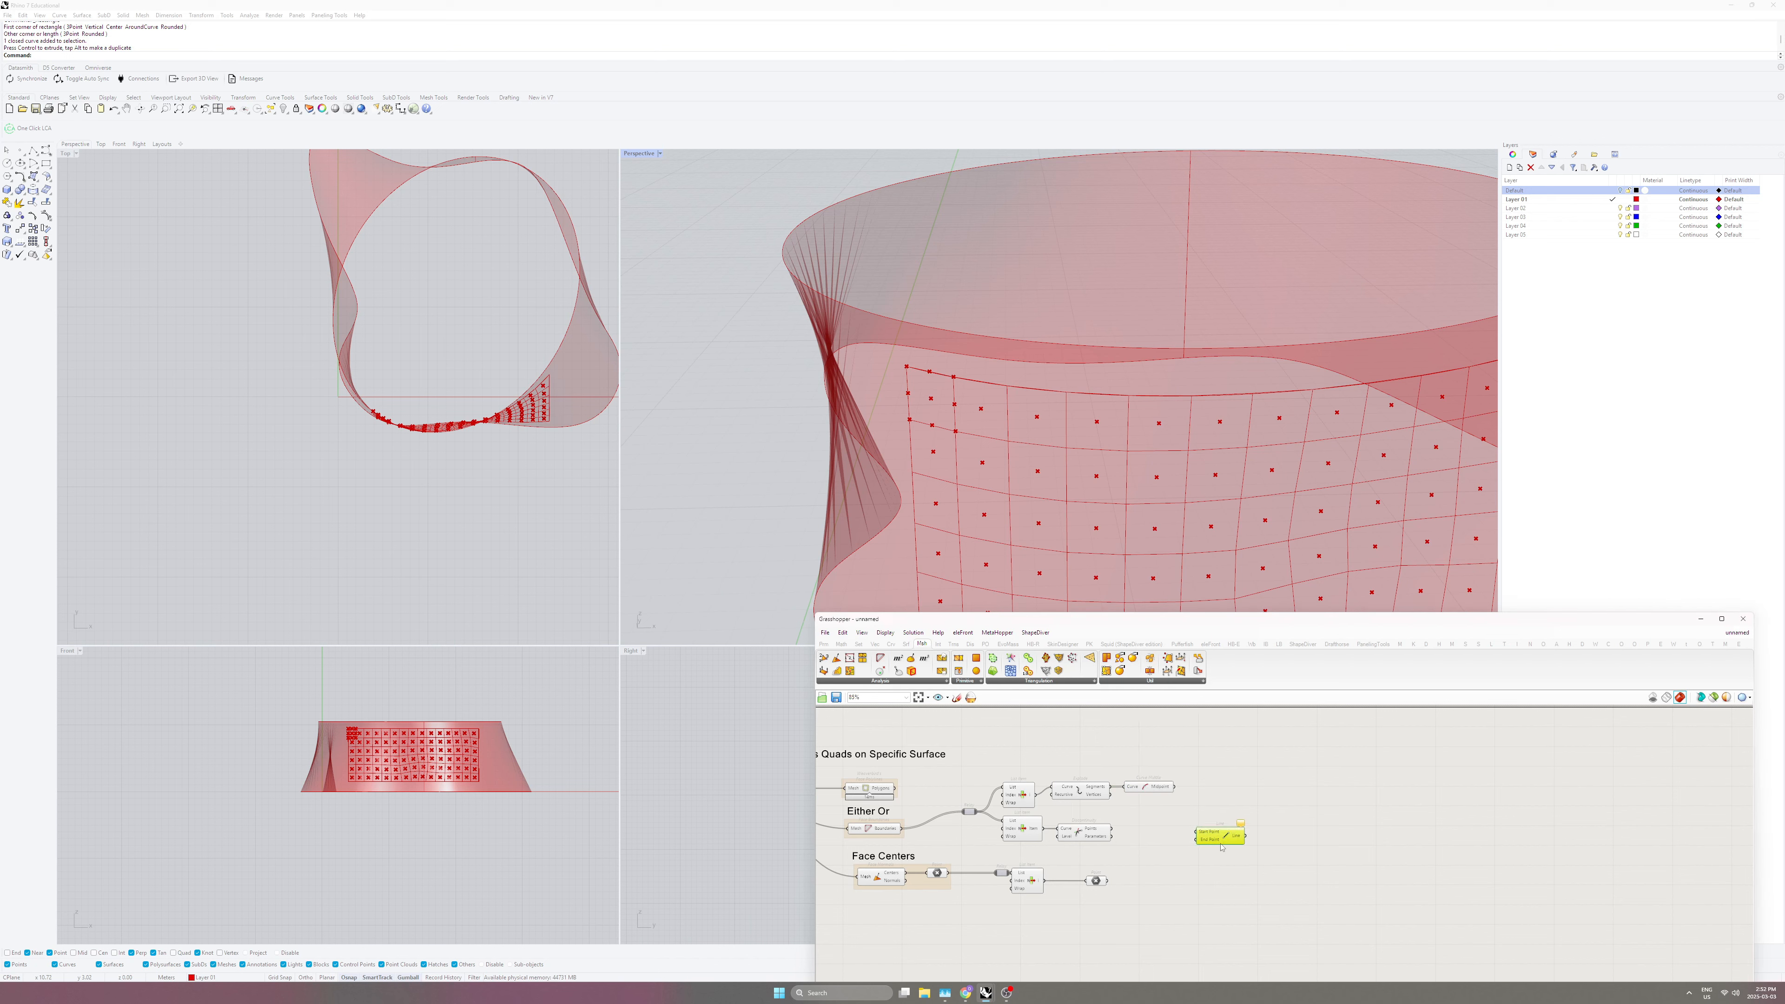
{"action": "left_click", "coordinate": [1096, 881]}
{"action": "left_click_drag", "start_coordinate": [1108, 880], "coordinate": [1236, 889]}
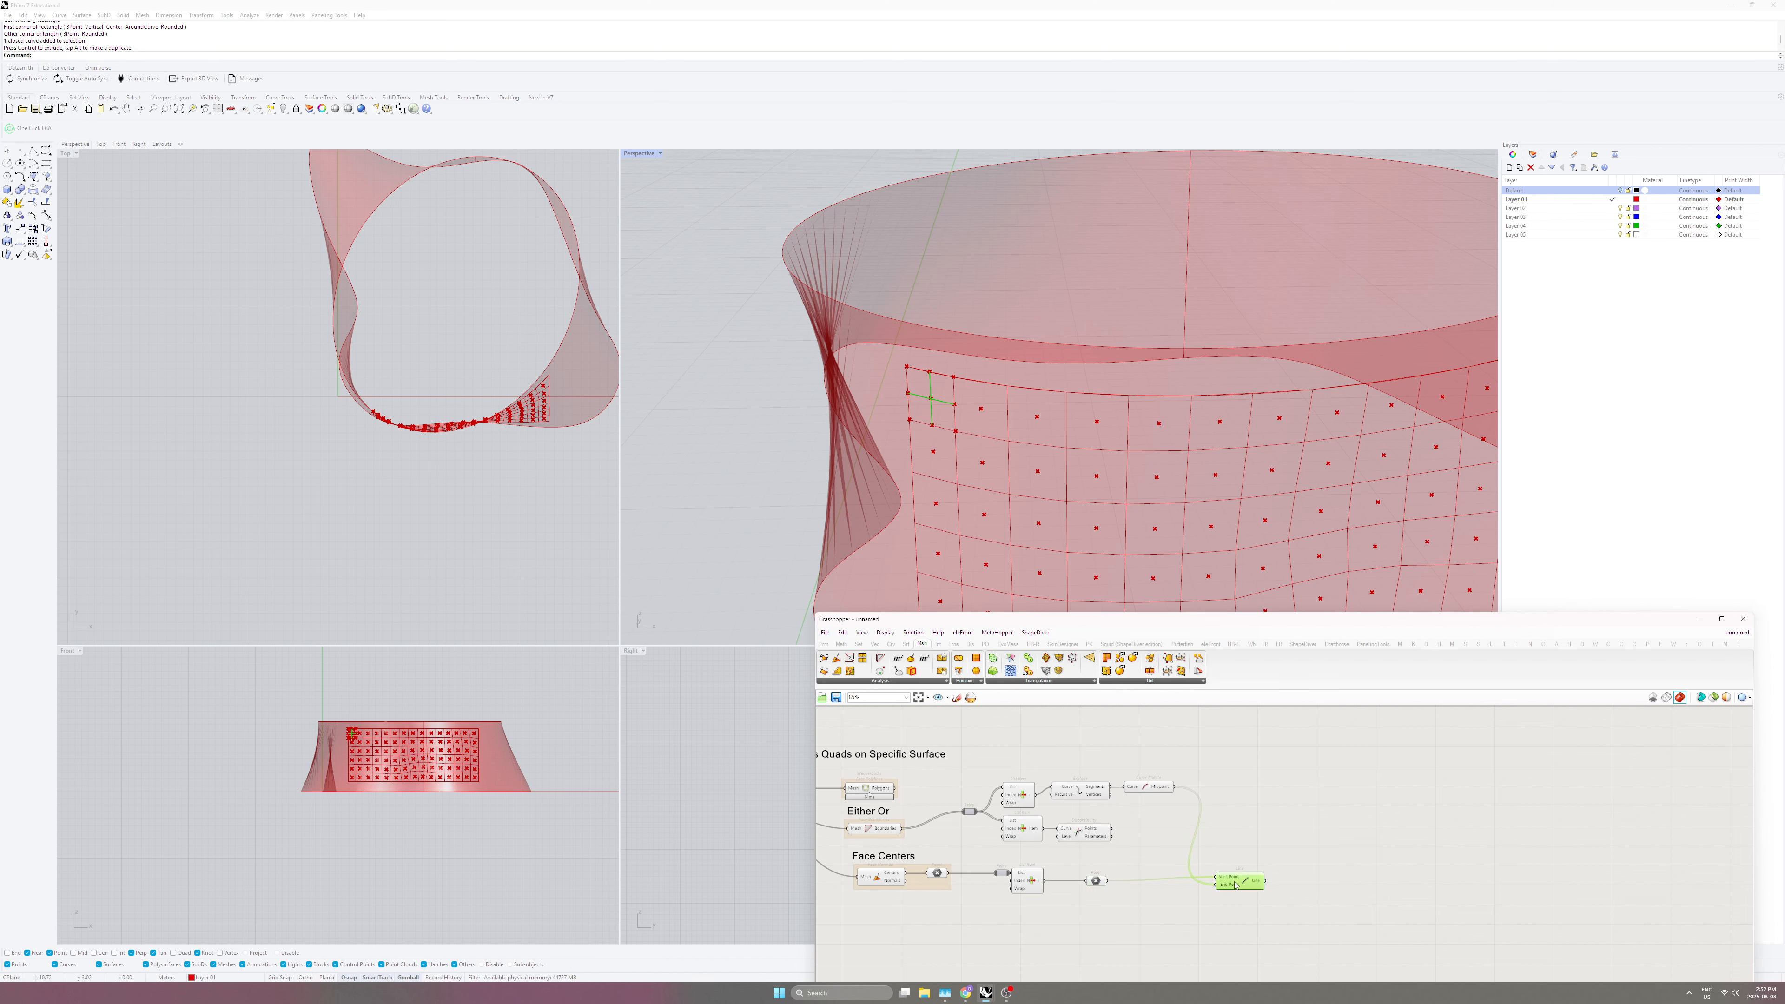
Add an Evaluate Curve component fed by the Line output, and create a Number Slider from the value 1.000.
{"action": "left_click", "coordinate": [1104, 831]}
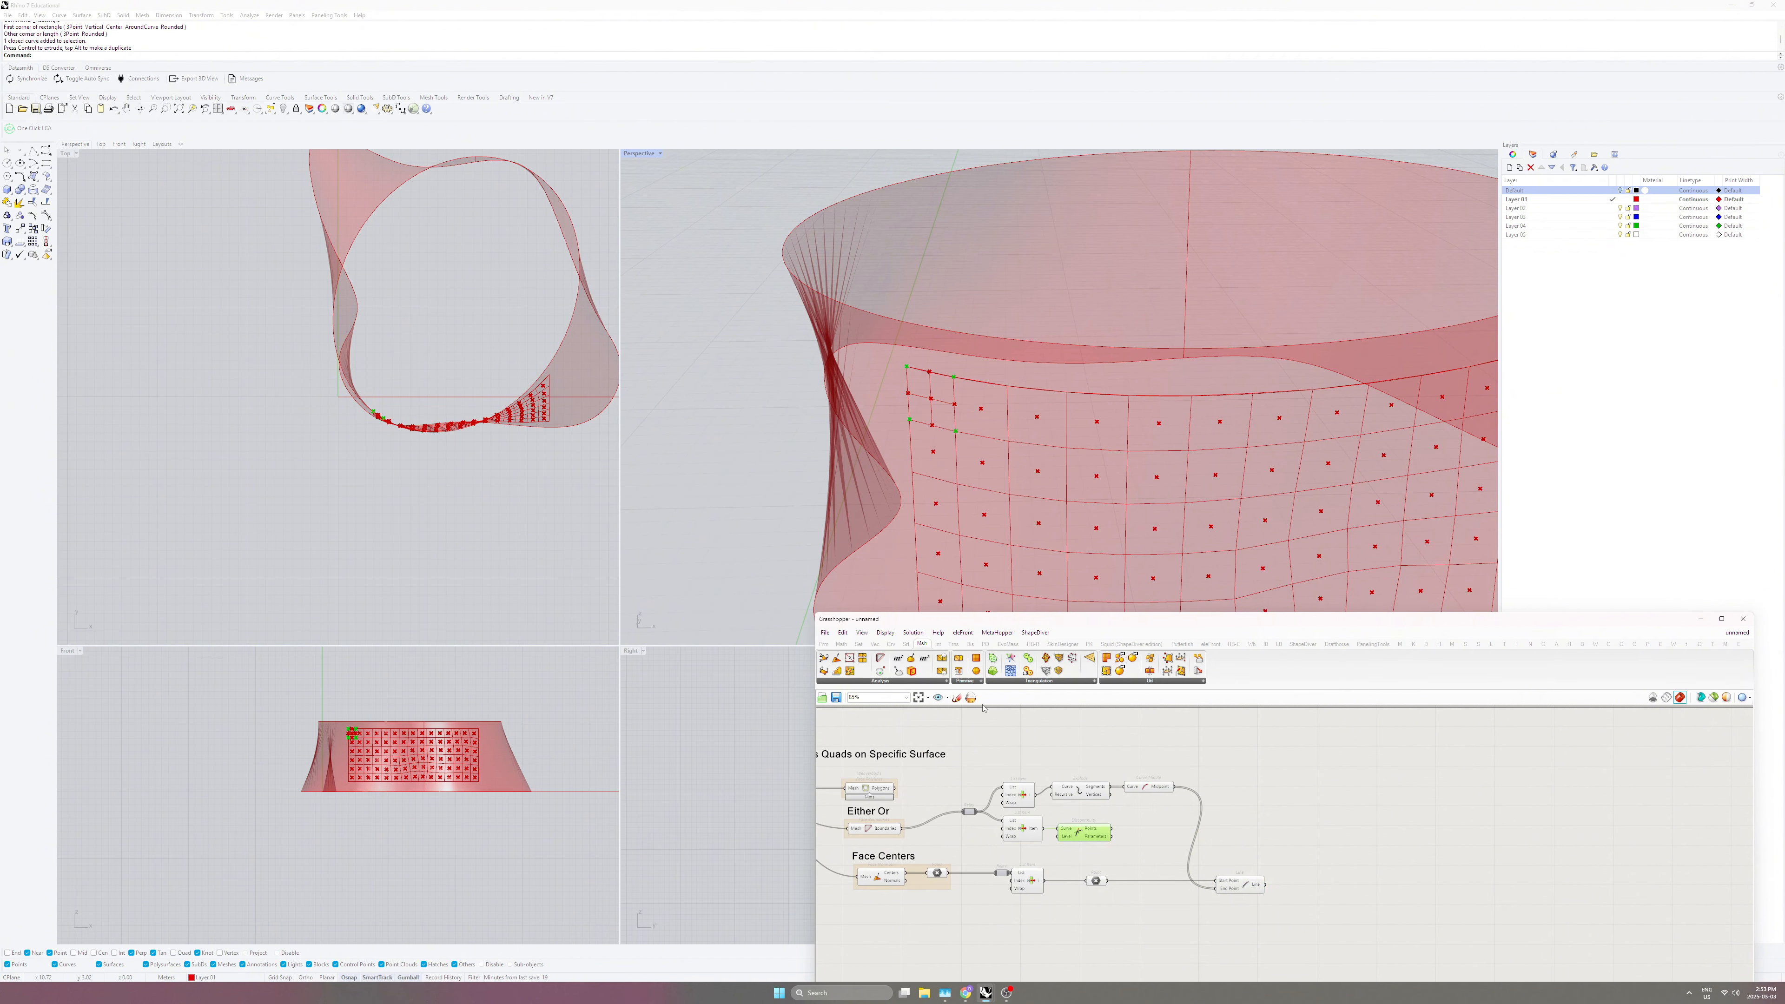
{"action": "left_click", "coordinate": [891, 645]}
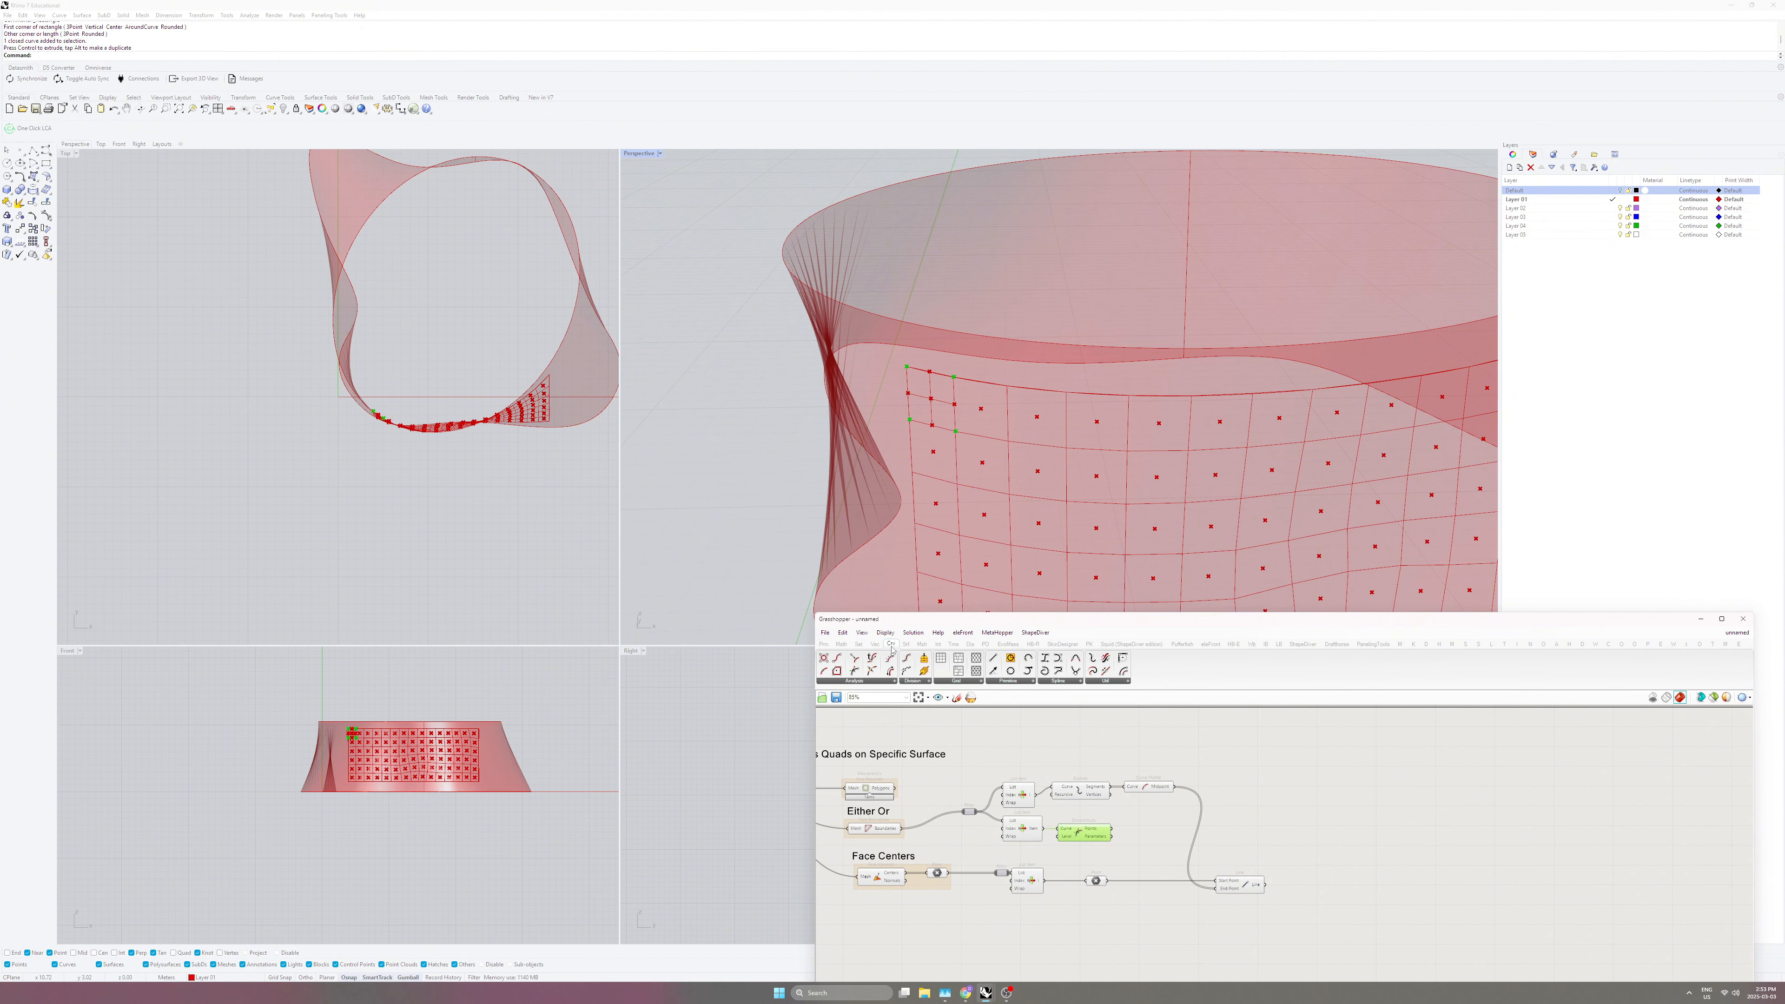
{"action": "left_click", "coordinate": [892, 684]}
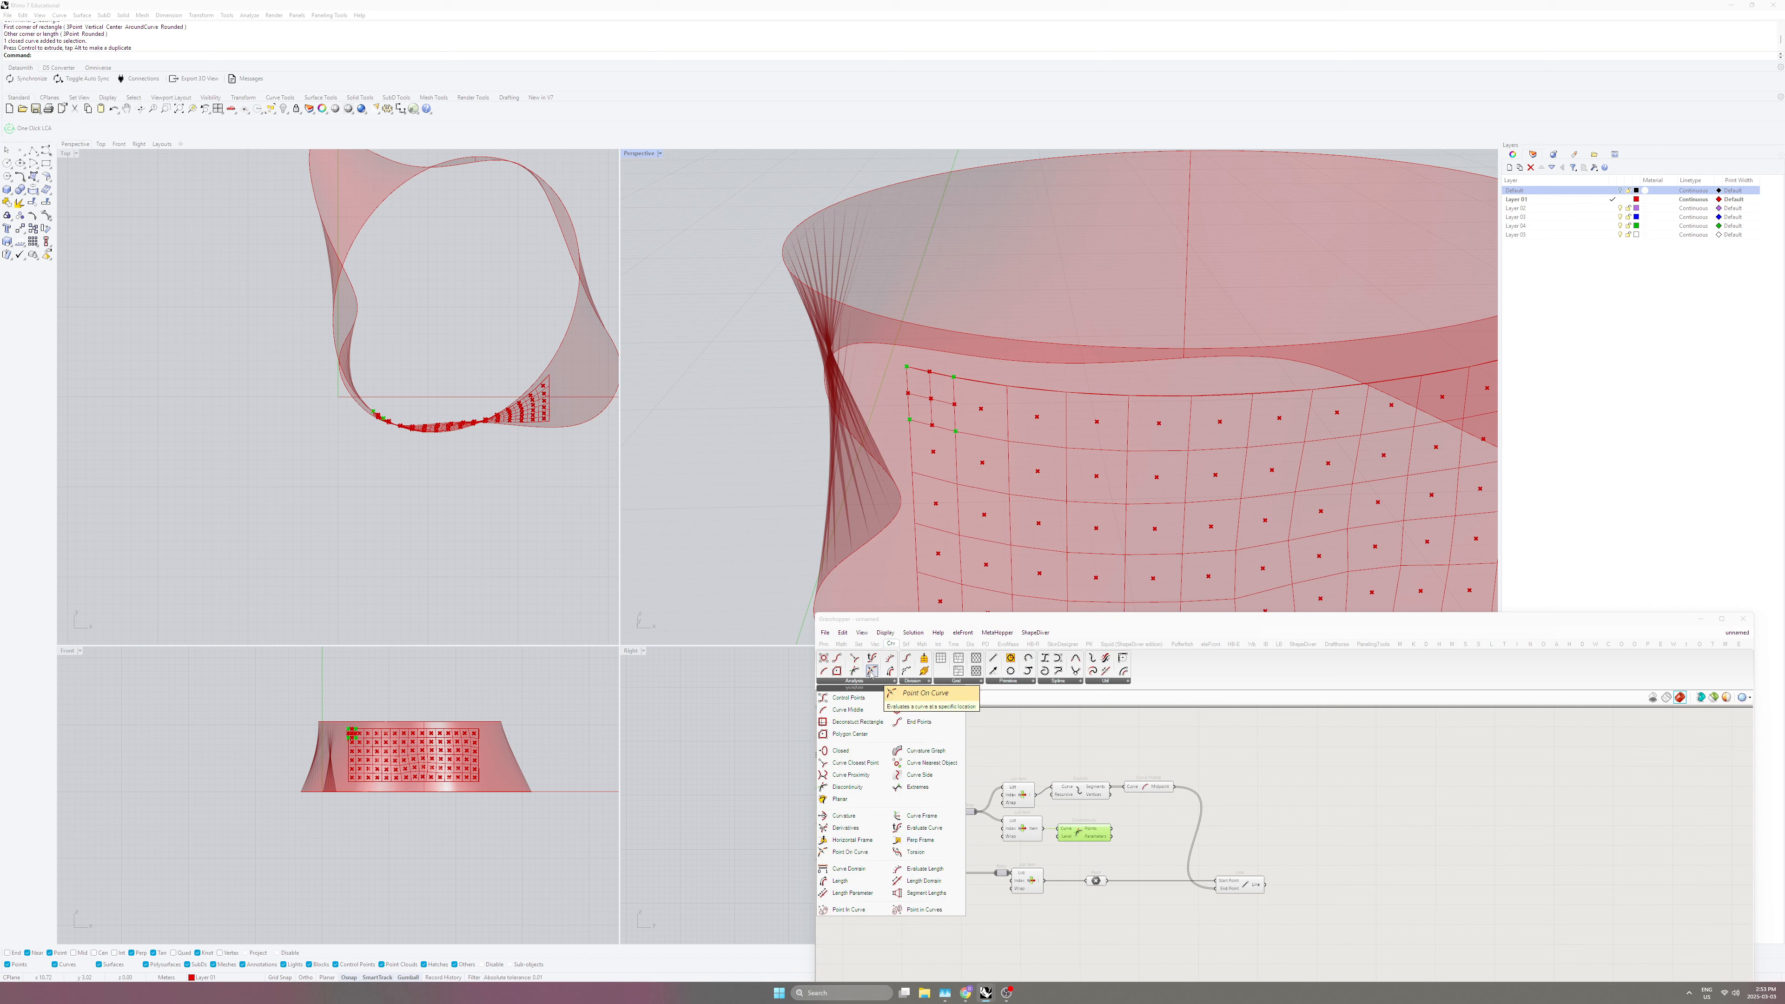
{"action": "left_click_drag", "start_coordinate": [873, 664], "coordinate": [1216, 747]}
{"action": "right_click", "coordinate": [1295, 879]}
{"action": "left_click", "coordinate": [1313, 897]}
{"action": "double_click", "coordinate": [1307, 910]}
{"action": "type", "text": "1.000"}
{"action": "key", "text": "Return"}
Group the Number Slider with a red group colour and connect it to Evaluate Curve's Parameter input.
{"action": "key", "text": "ctrl+g"}
{"action": "right_click", "coordinate": [1207, 750]}
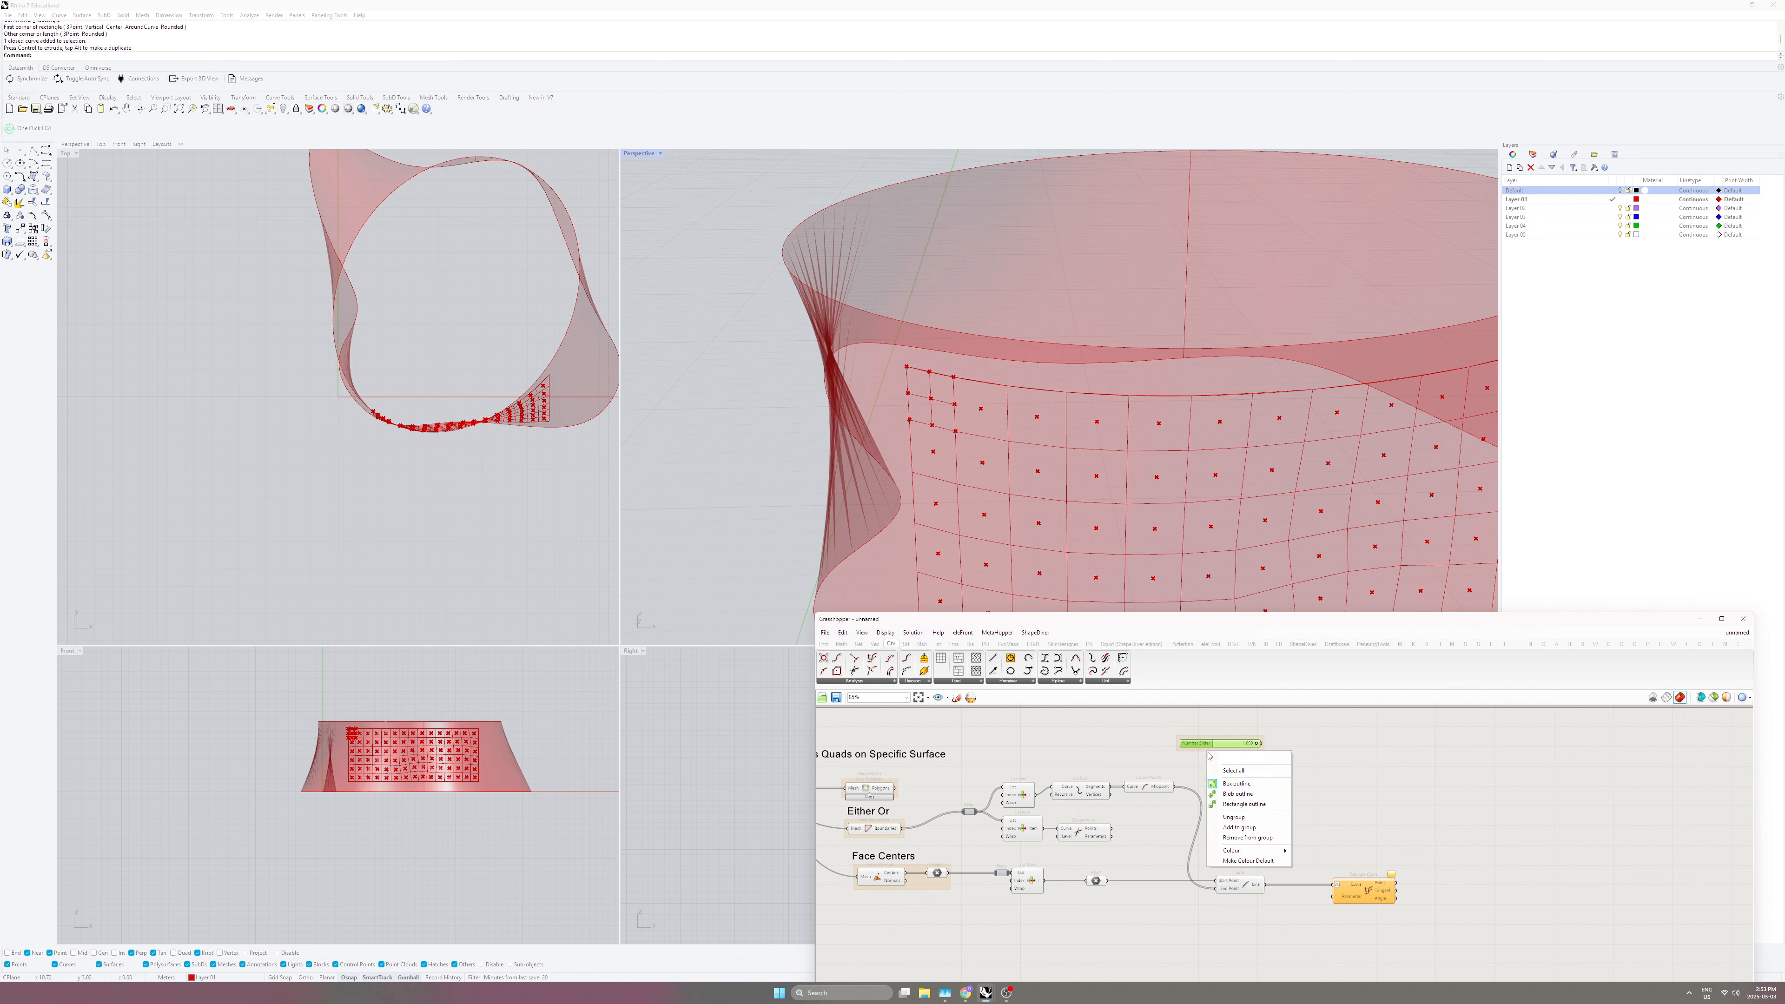
{"action": "mouse_move", "coordinate": [1245, 850]}
{"action": "left_click", "coordinate": [1387, 863]}
{"action": "left_click", "coordinate": [1373, 947]}
{"action": "left_click", "coordinate": [1321, 788]}
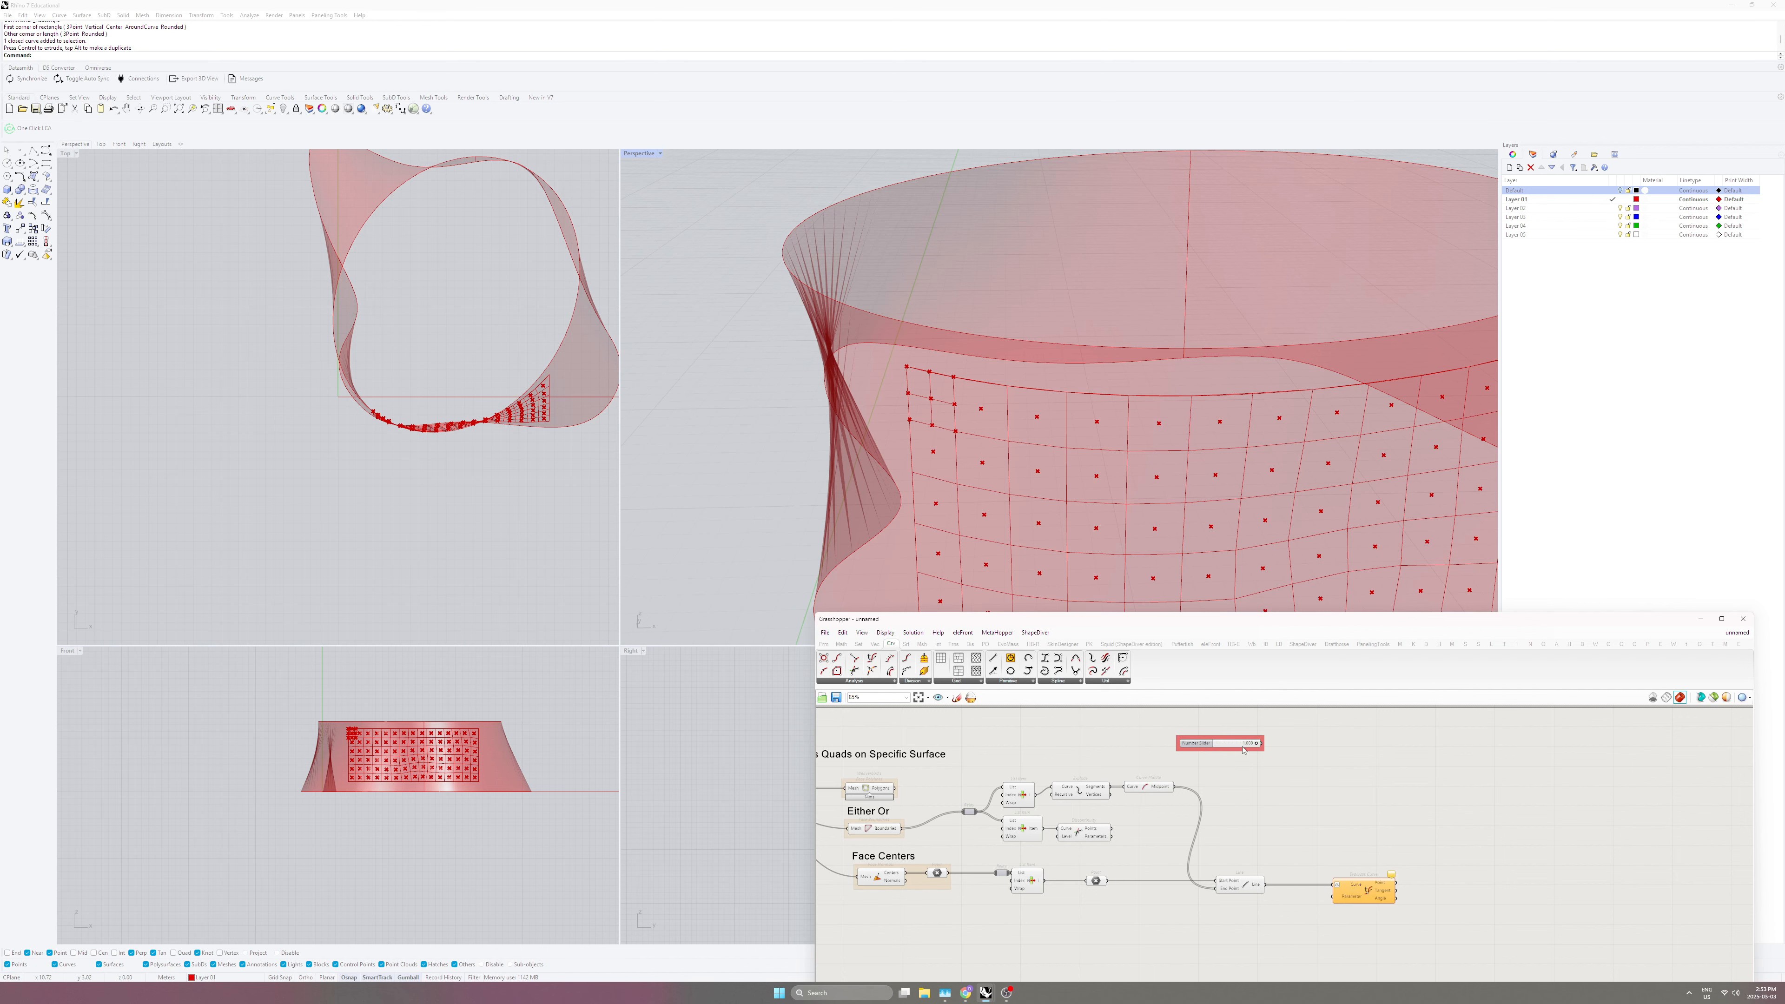
{"action": "left_click_drag", "start_coordinate": [1262, 743], "coordinate": [1335, 897]}
{"action": "mouse_move", "coordinate": [1257, 743]}
{"action": "left_mouse_down"}
{"action": "mouse_move", "coordinate": [1224, 747]}
{"action": "mouse_move", "coordinate": [1258, 745]}
{"action": "left_mouse_up"}
Rework the midpoint and center wires entering the Line component, placing a relay on the Curve Middle wire and removing it.
{"action": "left_click", "coordinate": [1206, 889]}
{"action": "double_click", "coordinate": [1196, 881]}
{"action": "left_click_drag", "start_coordinate": [1204, 886], "coordinate": [1216, 881]}
{"action": "double_click", "coordinate": [1201, 882]}
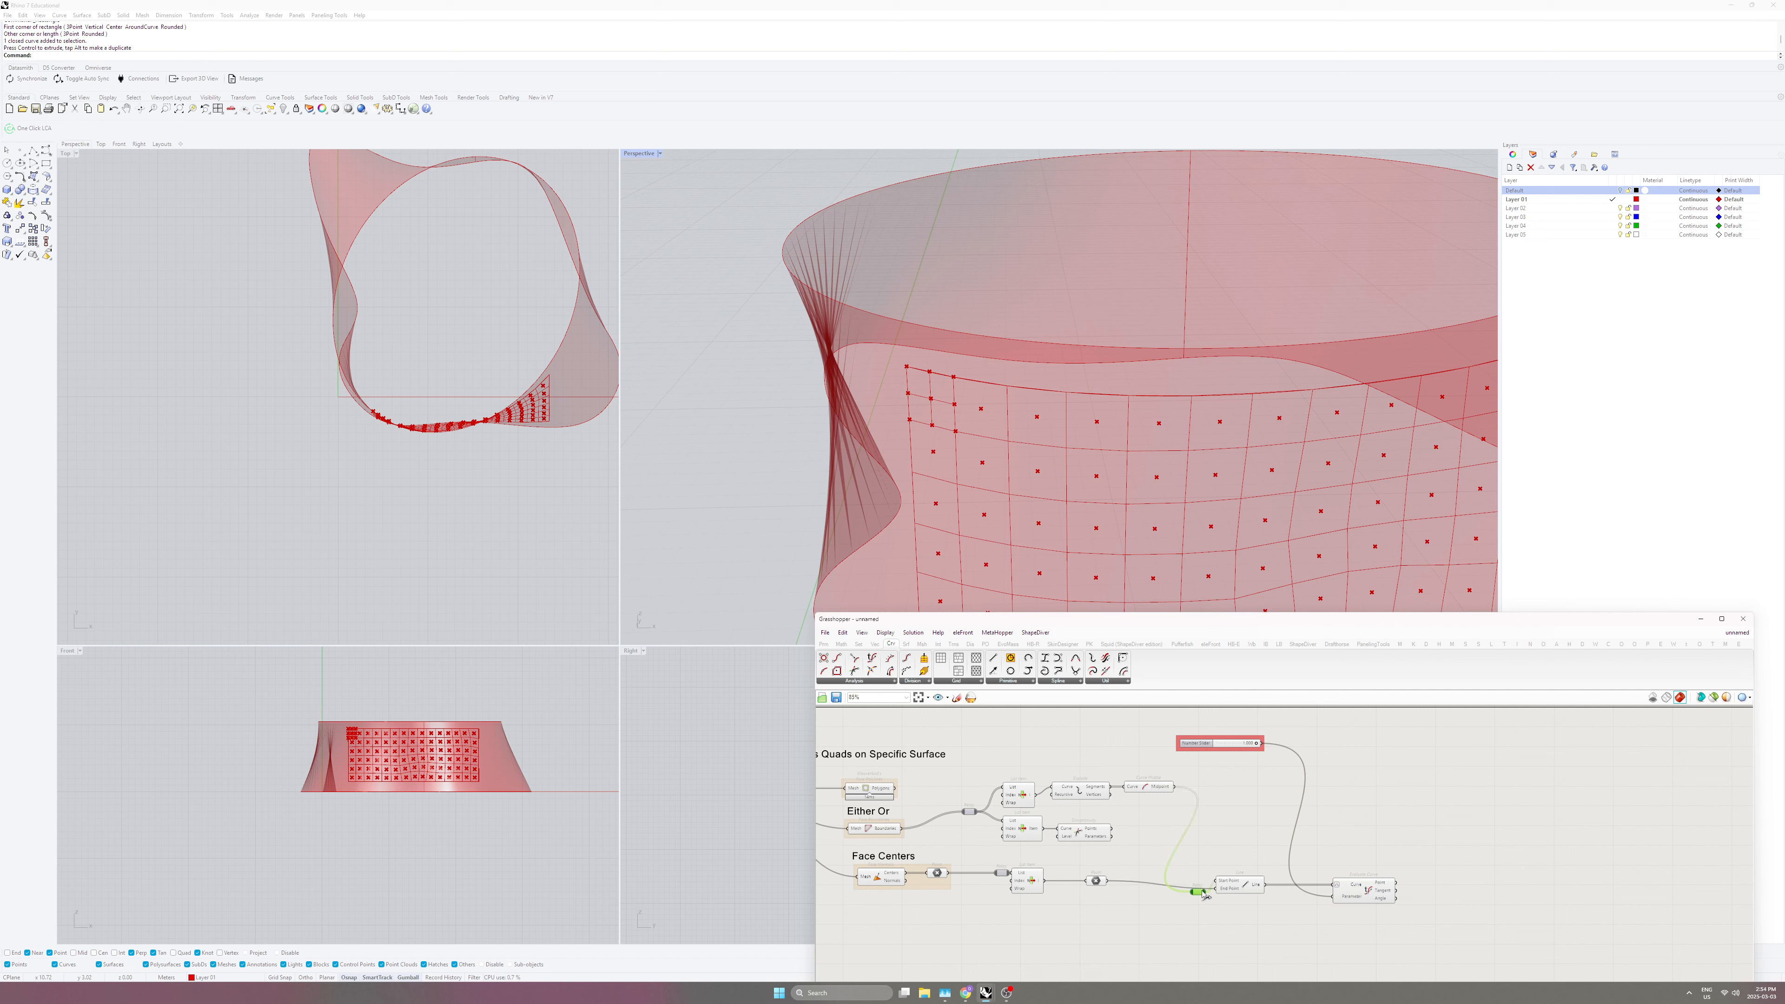
{"action": "double_click", "coordinate": [1199, 892]}
Adjust the Number Slider's numeric settings and lower its value towards the minimum of its range.
{"action": "mouse_move", "coordinate": [1257, 744]}
{"action": "left_mouse_down"}
{"action": "mouse_move", "coordinate": [1217, 744]}
{"action": "mouse_move", "coordinate": [1243, 745]}
{"action": "left_mouse_up"}
{"action": "double_click", "coordinate": [1243, 743]}
{"action": "left_click_drag", "start_coordinate": [1276, 797], "coordinate": [1276, 807]}
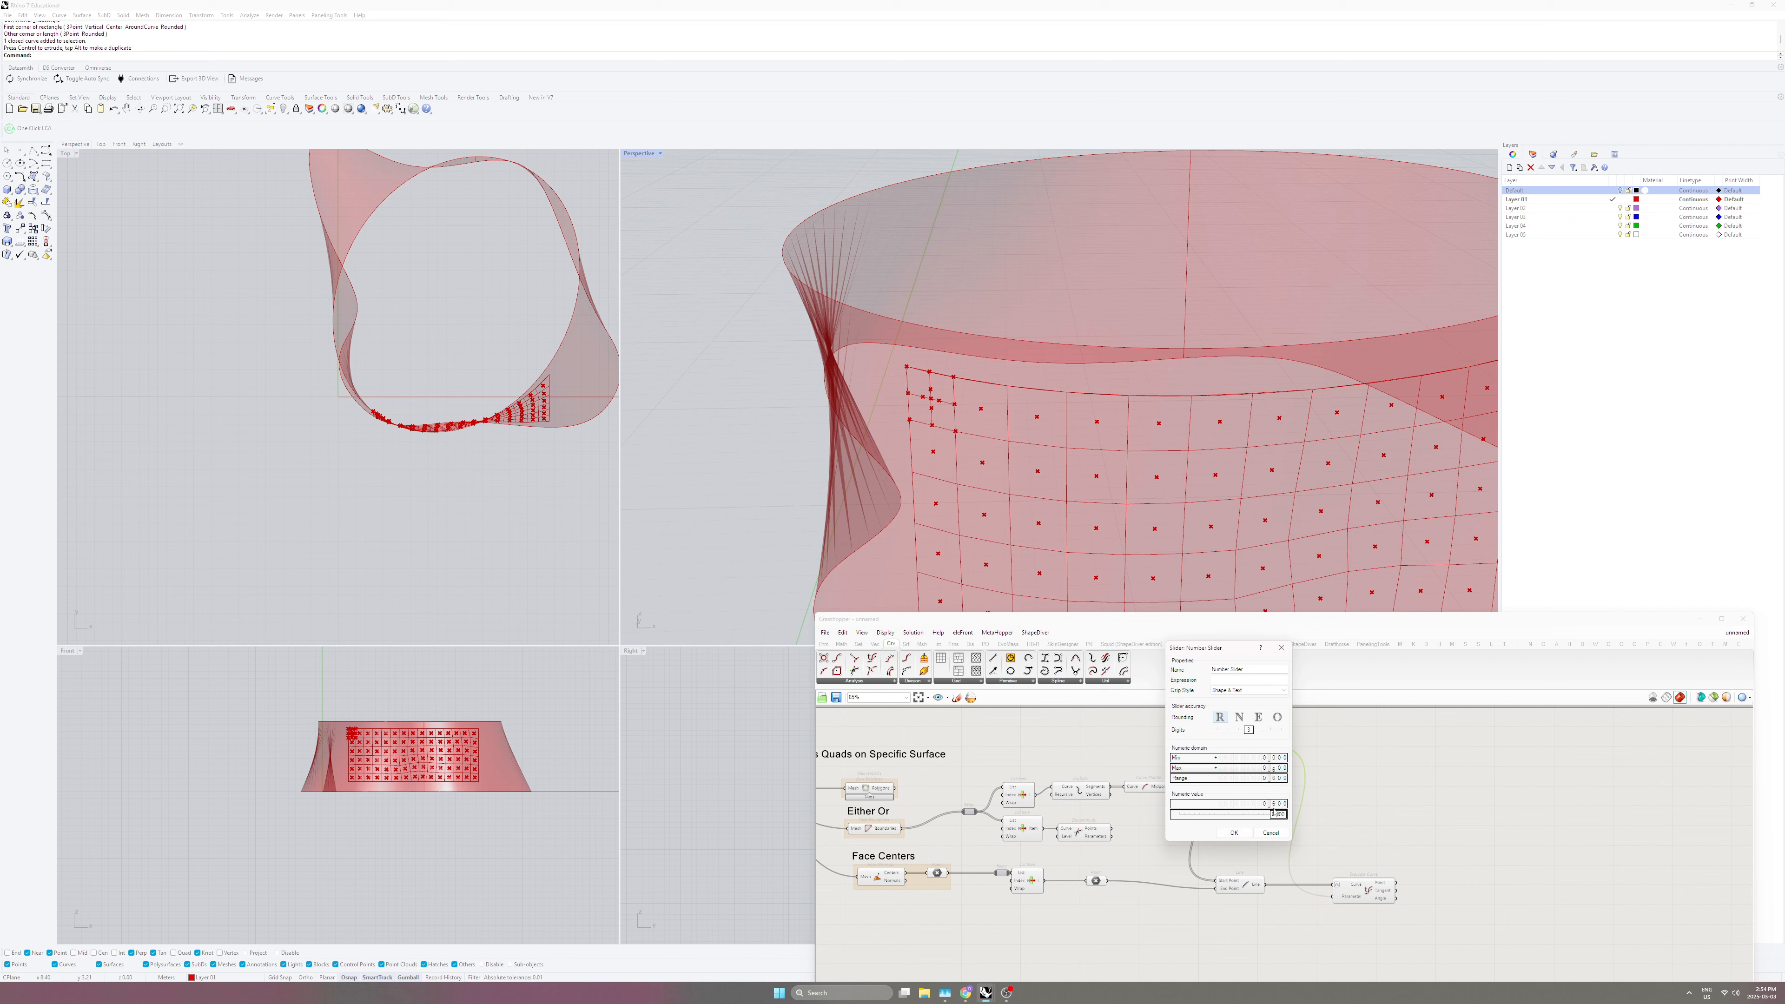
{"action": "left_click", "coordinate": [1235, 833]}
{"action": "left_click_drag", "start_coordinate": [1246, 745], "coordinate": [1224, 746]}
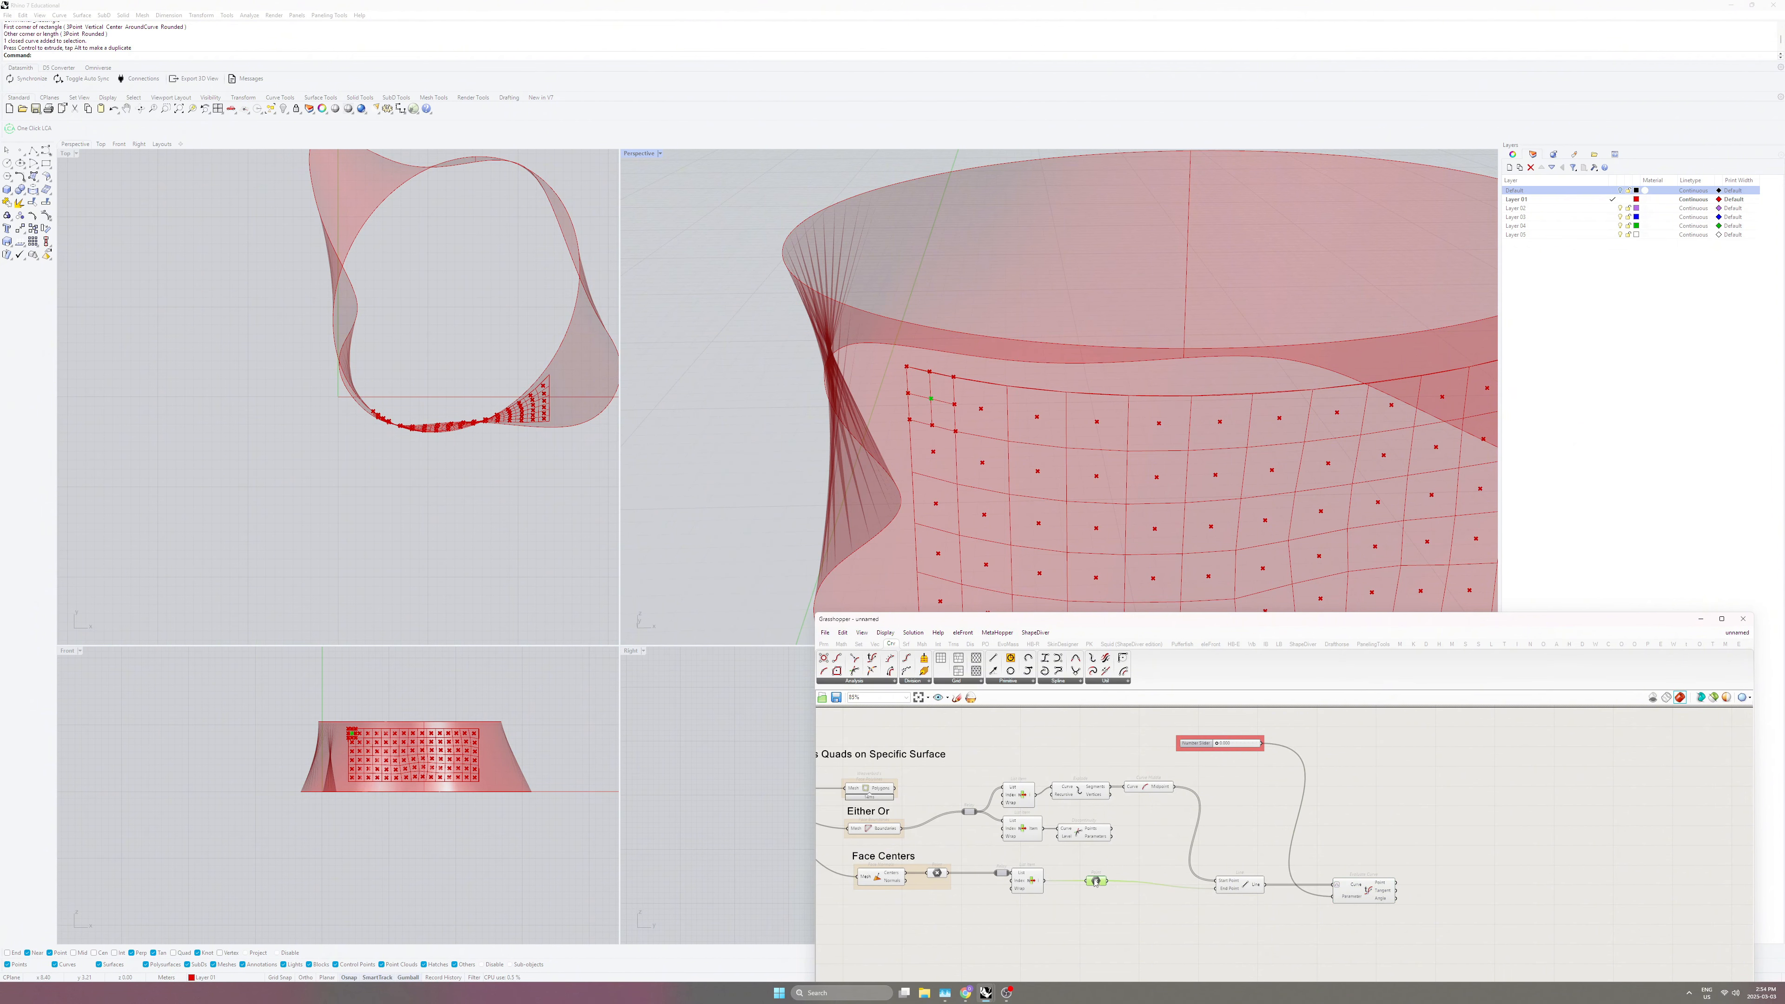
Add a Line SDL component below Line, with the center Point as Start and the face Normals as Direction.
{"action": "double_click", "coordinate": [1211, 911]}
{"action": "type", "text": "line sdl"}
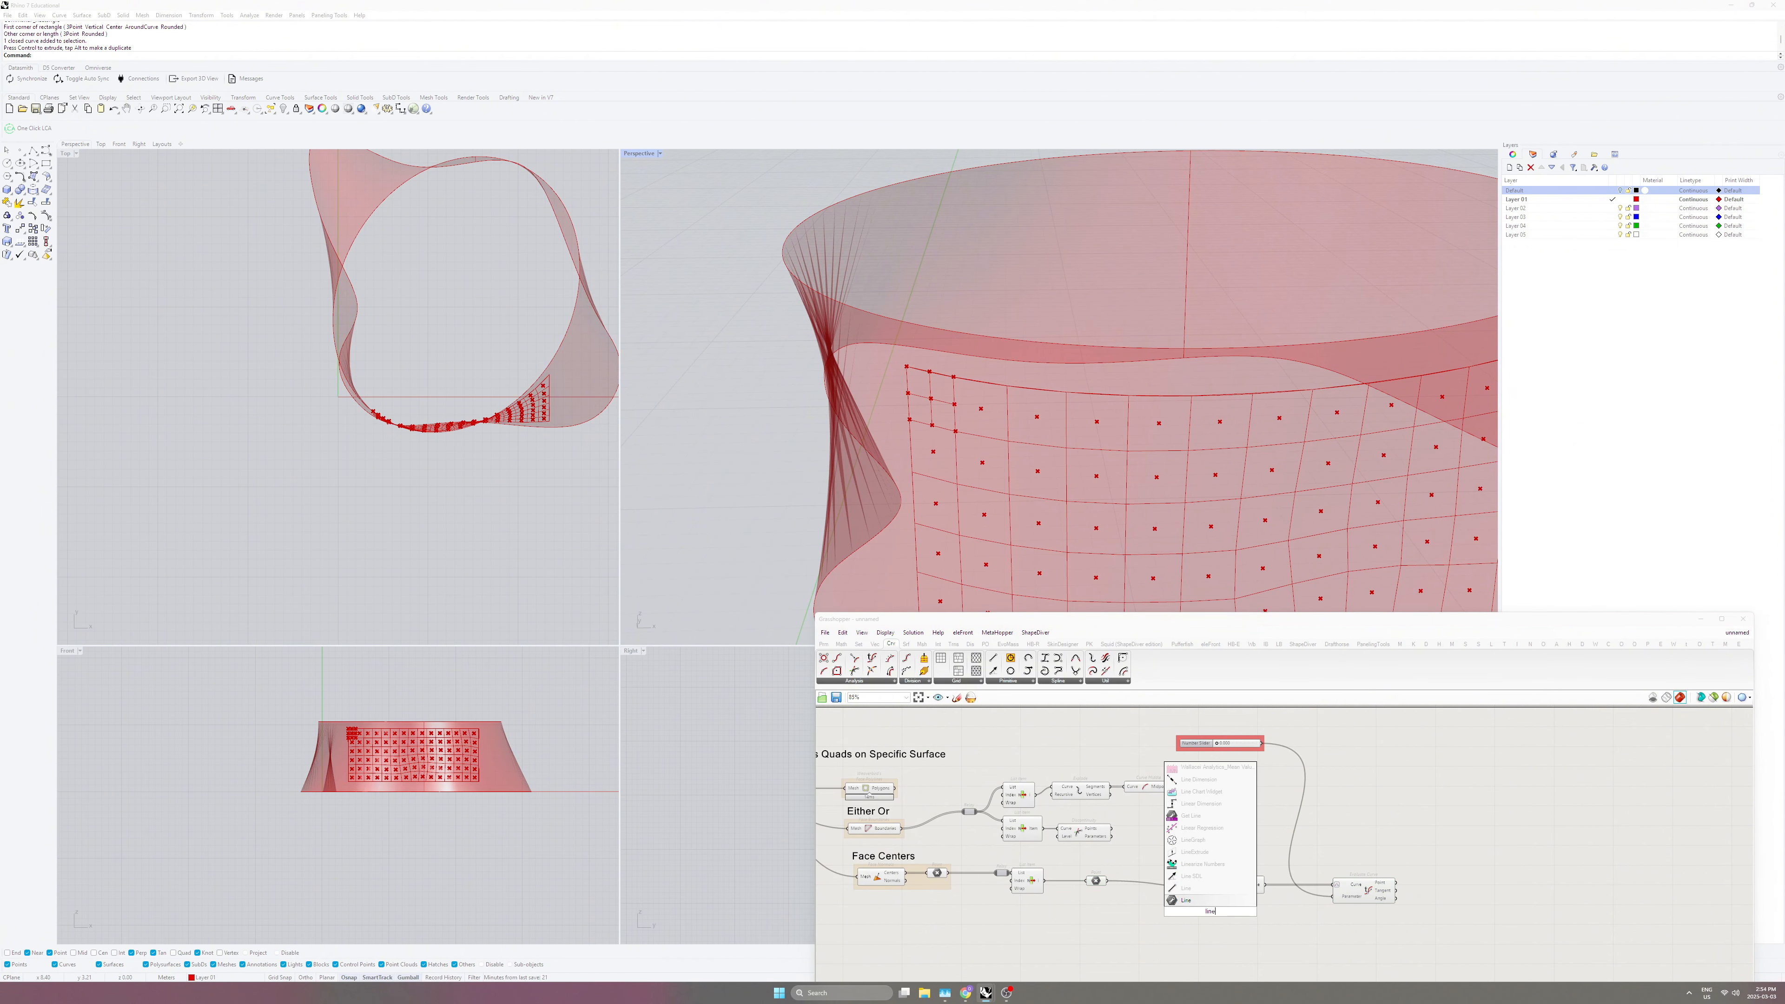
{"action": "key", "text": "Return"}
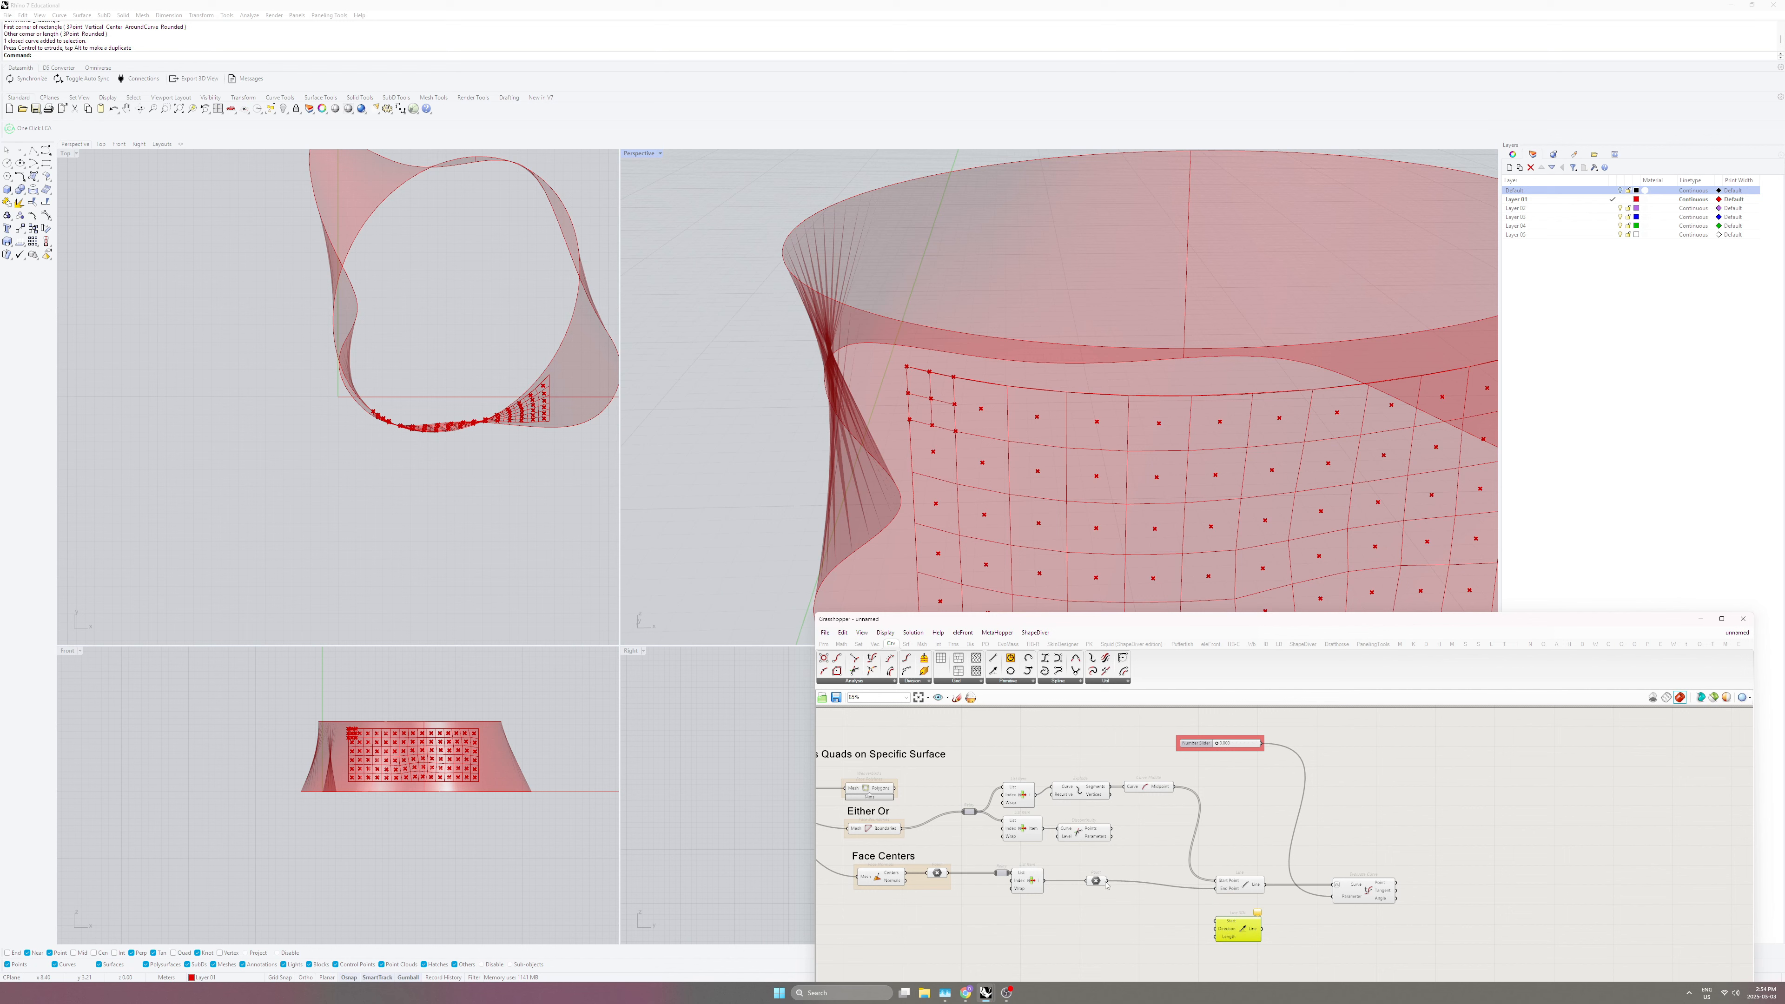
{"action": "left_click_drag", "start_coordinate": [1108, 881], "coordinate": [907, 881]}
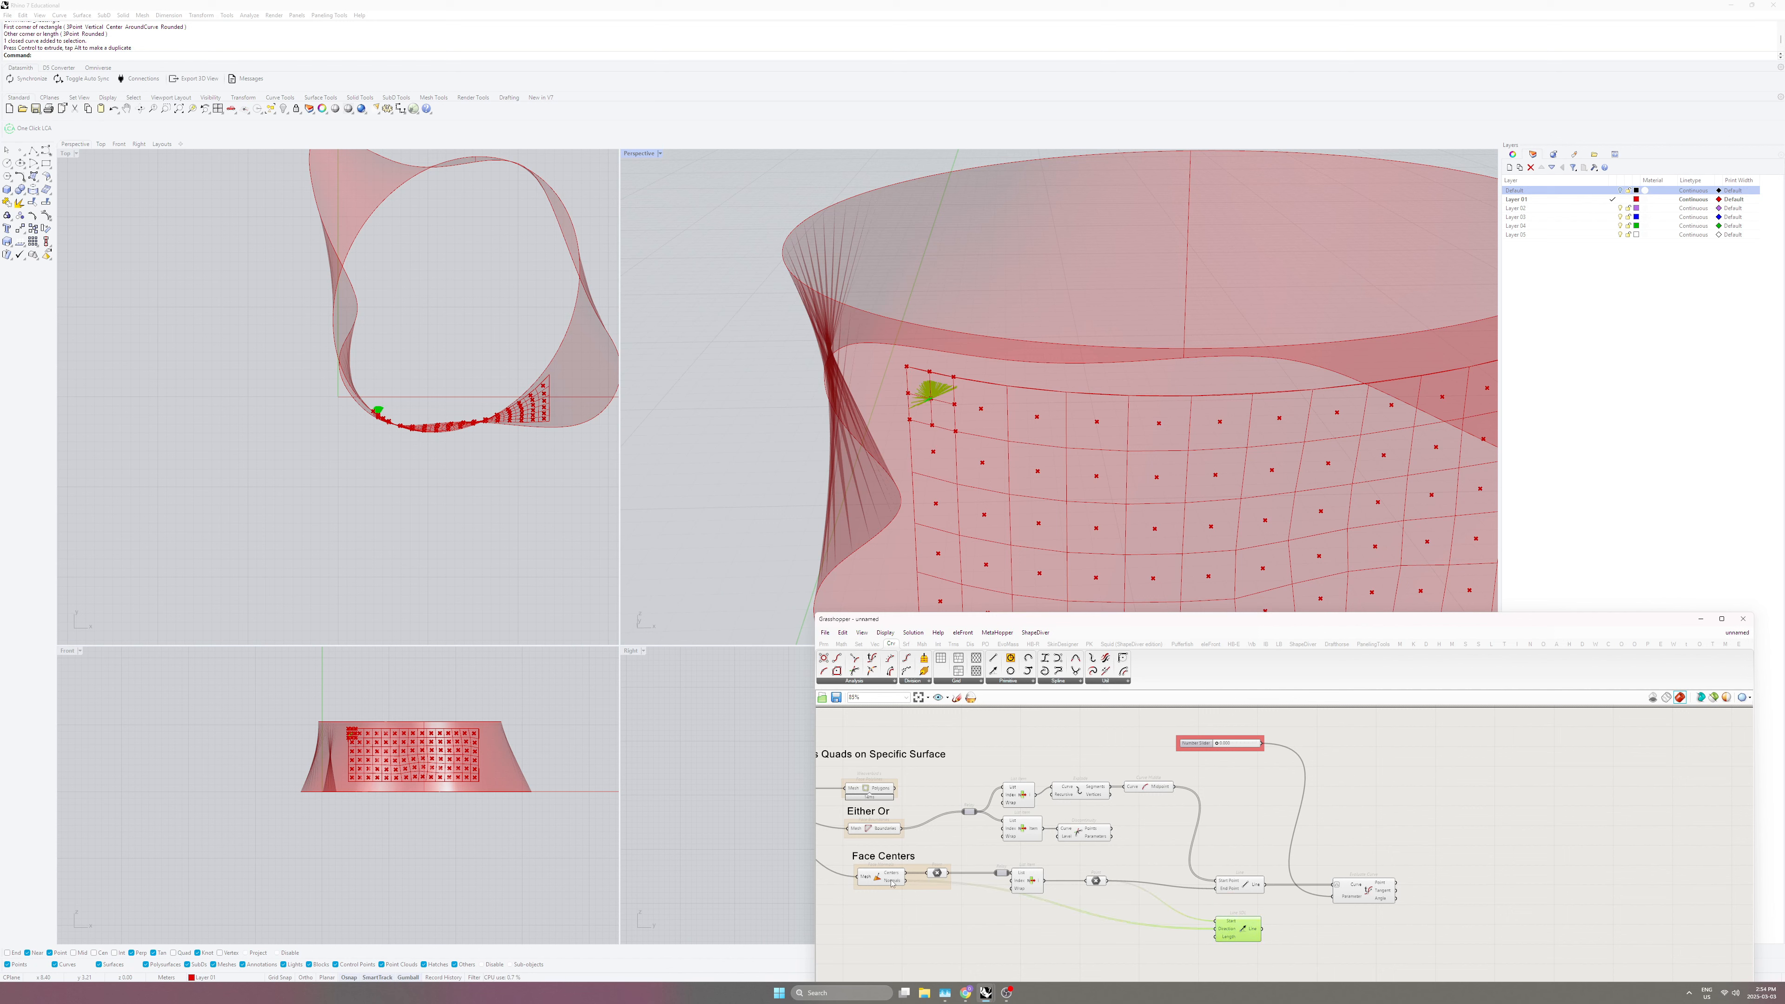
Add a List Item between the face Normals output and Line SDL's Direction input.
{"action": "double_click", "coordinate": [1055, 924]}
{"action": "key", "text": "Return"}
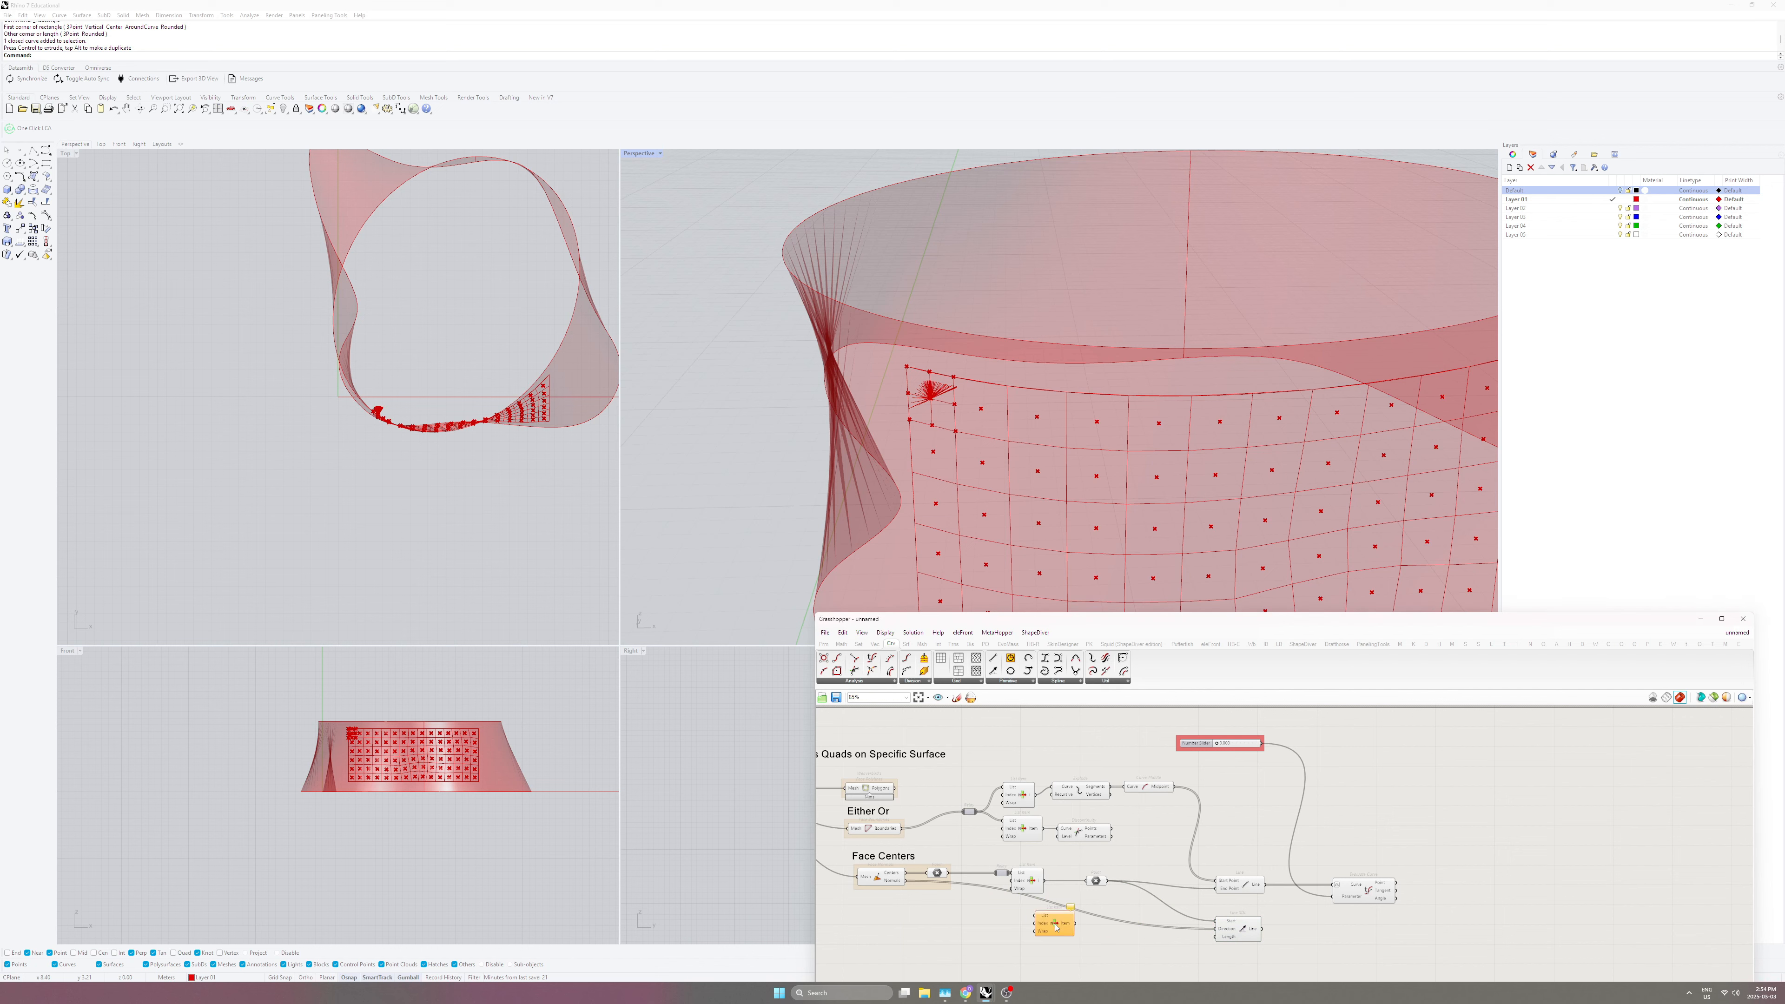
{"action": "left_click_drag", "start_coordinate": [910, 879], "coordinate": [1216, 930]}
{"action": "left_click_drag", "start_coordinate": [1069, 939], "coordinate": [1046, 939]}
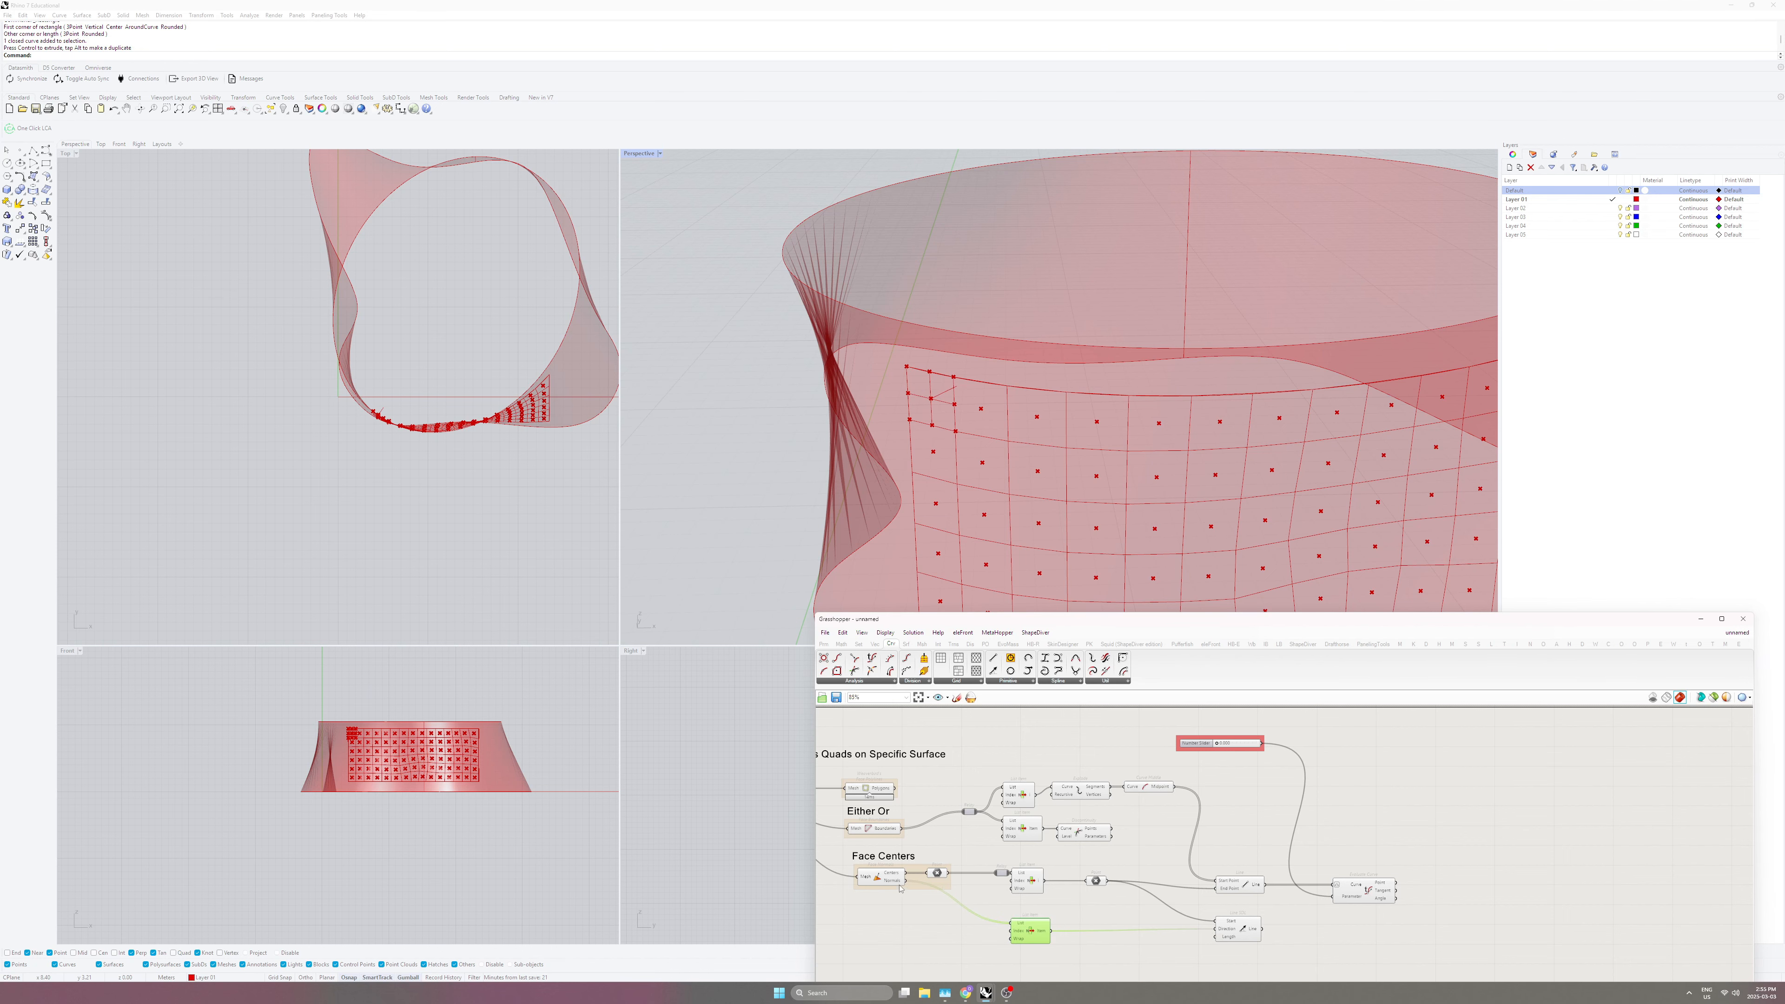
Feed all face Normals directly into Line SDL's Direction, inspect the resulting lines up close, and restore the List Item connection.
{"action": "left_click_drag", "start_coordinate": [905, 881], "coordinate": [1216, 929]}
{"action": "right_click_drag", "start_coordinate": [1013, 461], "coordinate": [996, 508]}
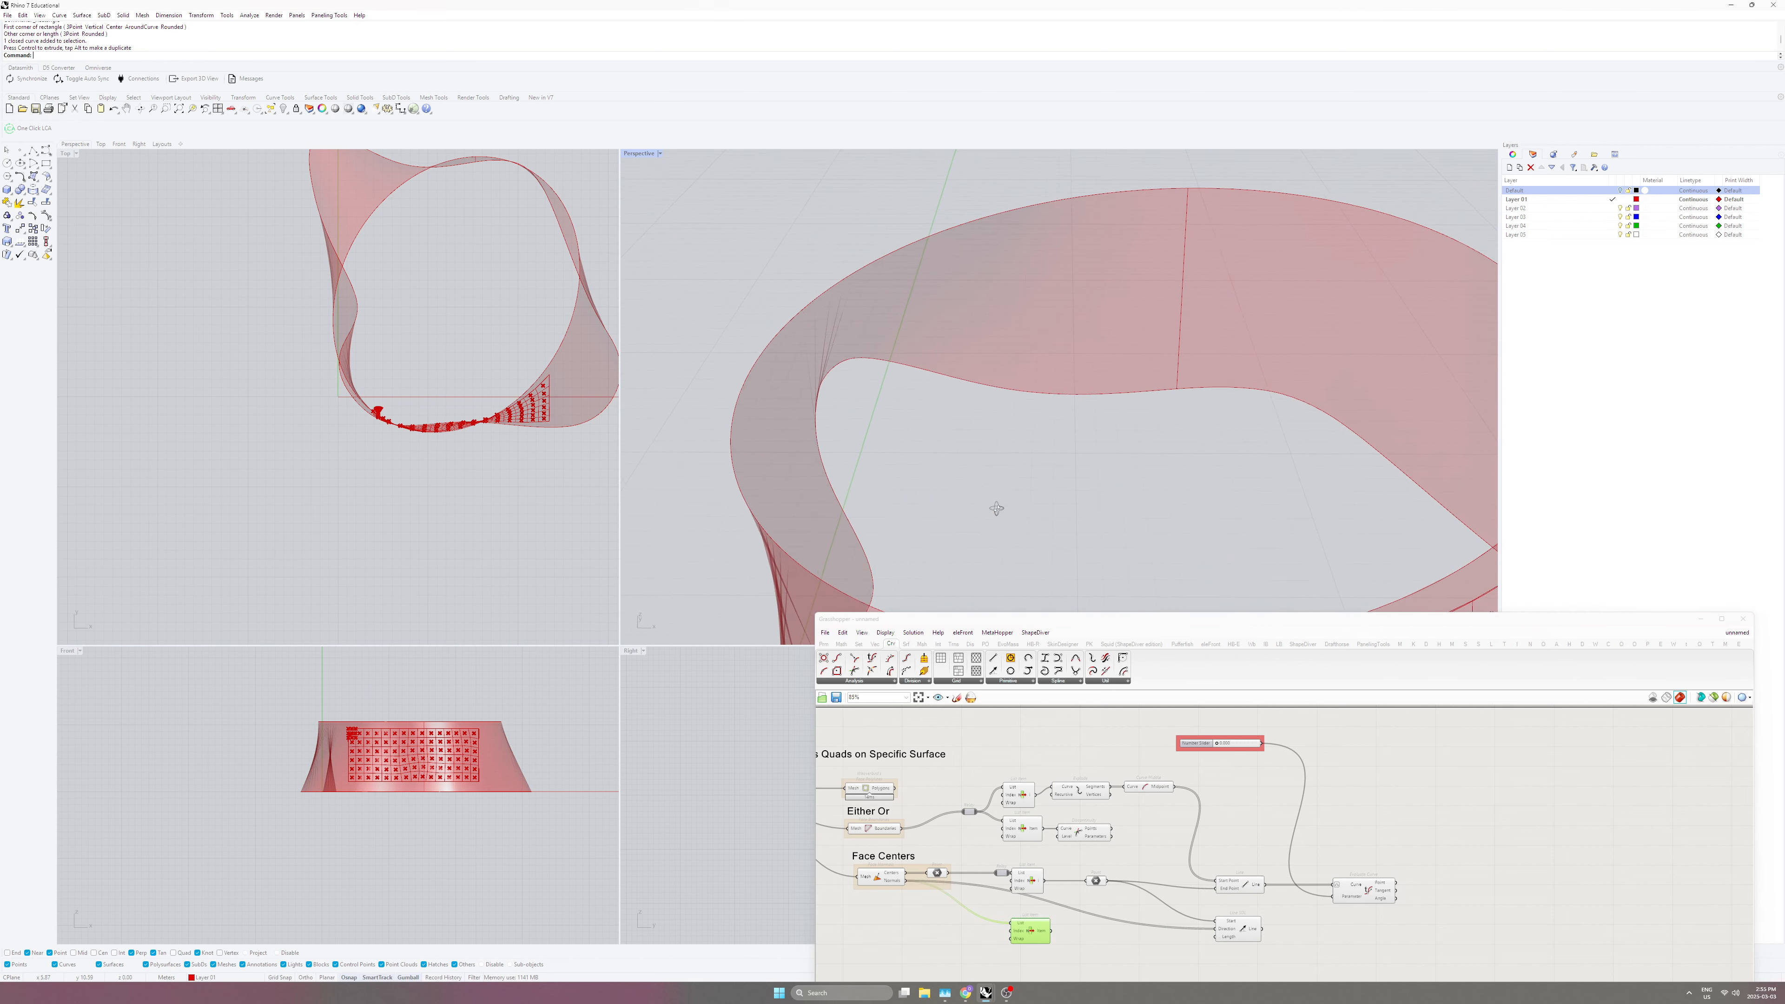
{"action": "scroll", "coordinate": [995, 505], "scroll_direction": "down", "scroll_amount": 6}
{"action": "scroll", "coordinate": [979, 479], "scroll_direction": "up", "scroll_amount": 12}
{"action": "scroll", "coordinate": [979, 478], "scroll_direction": "down", "scroll_amount": 5}
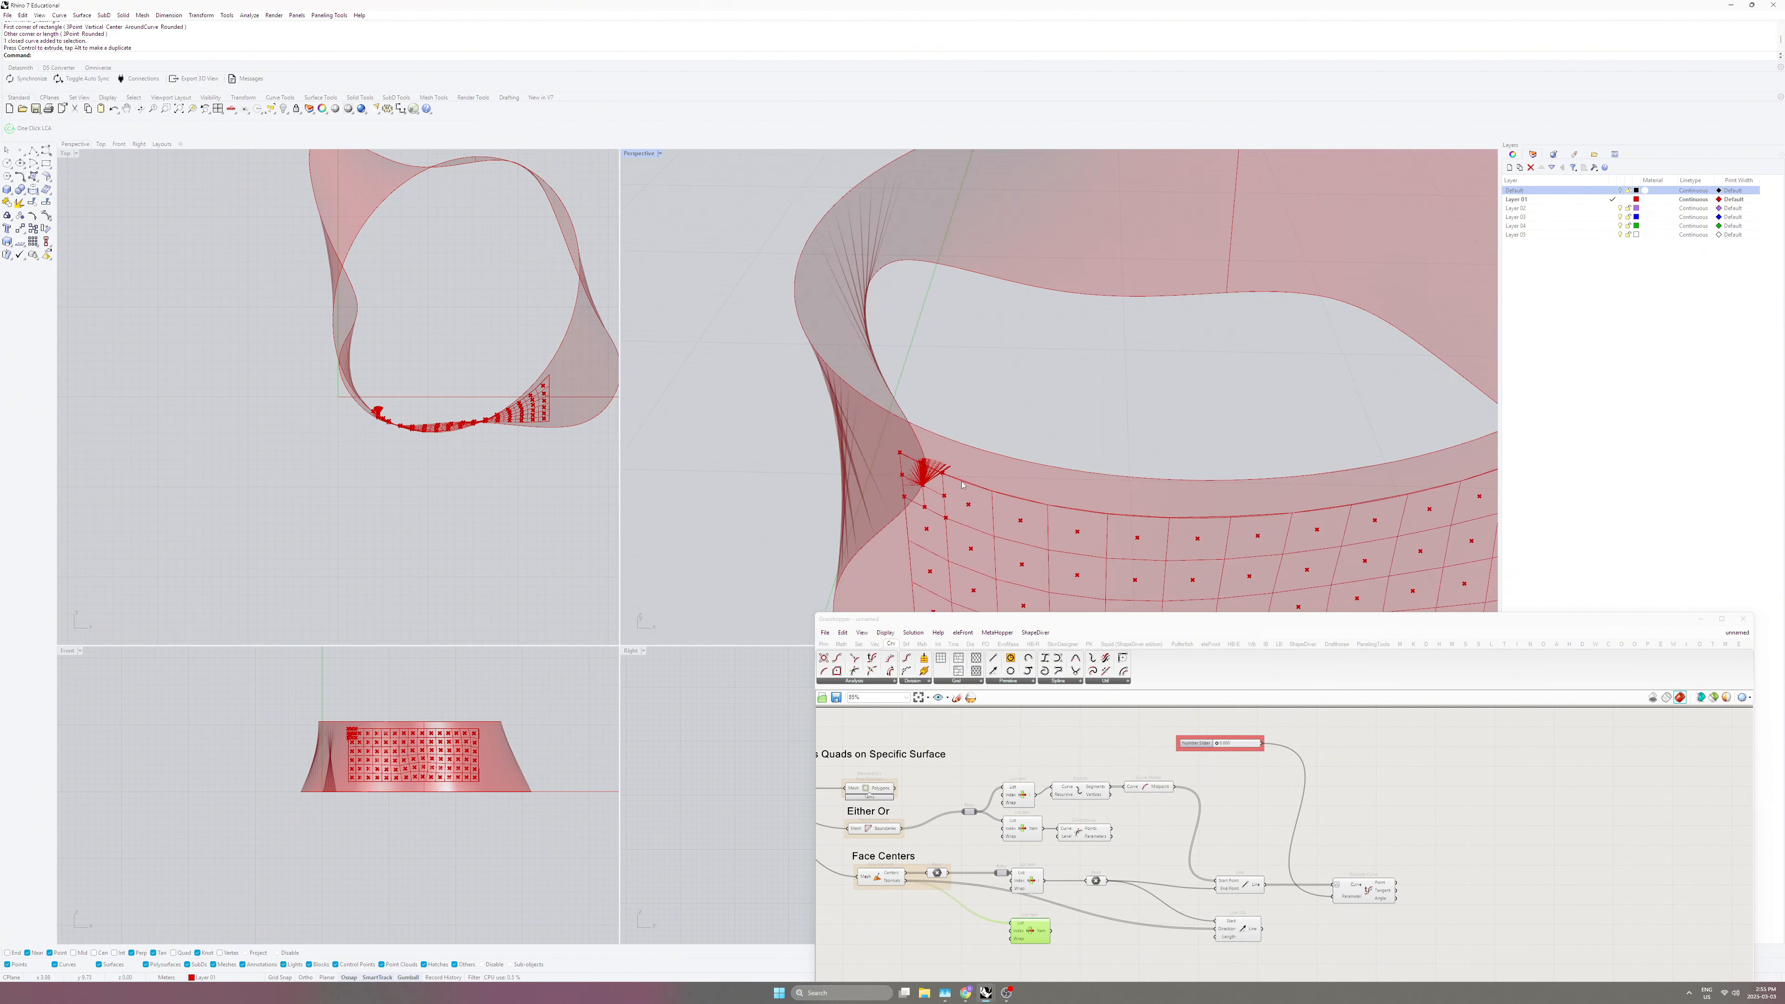
{"action": "scroll", "coordinate": [943, 484], "scroll_direction": "up", "scroll_amount": 5}
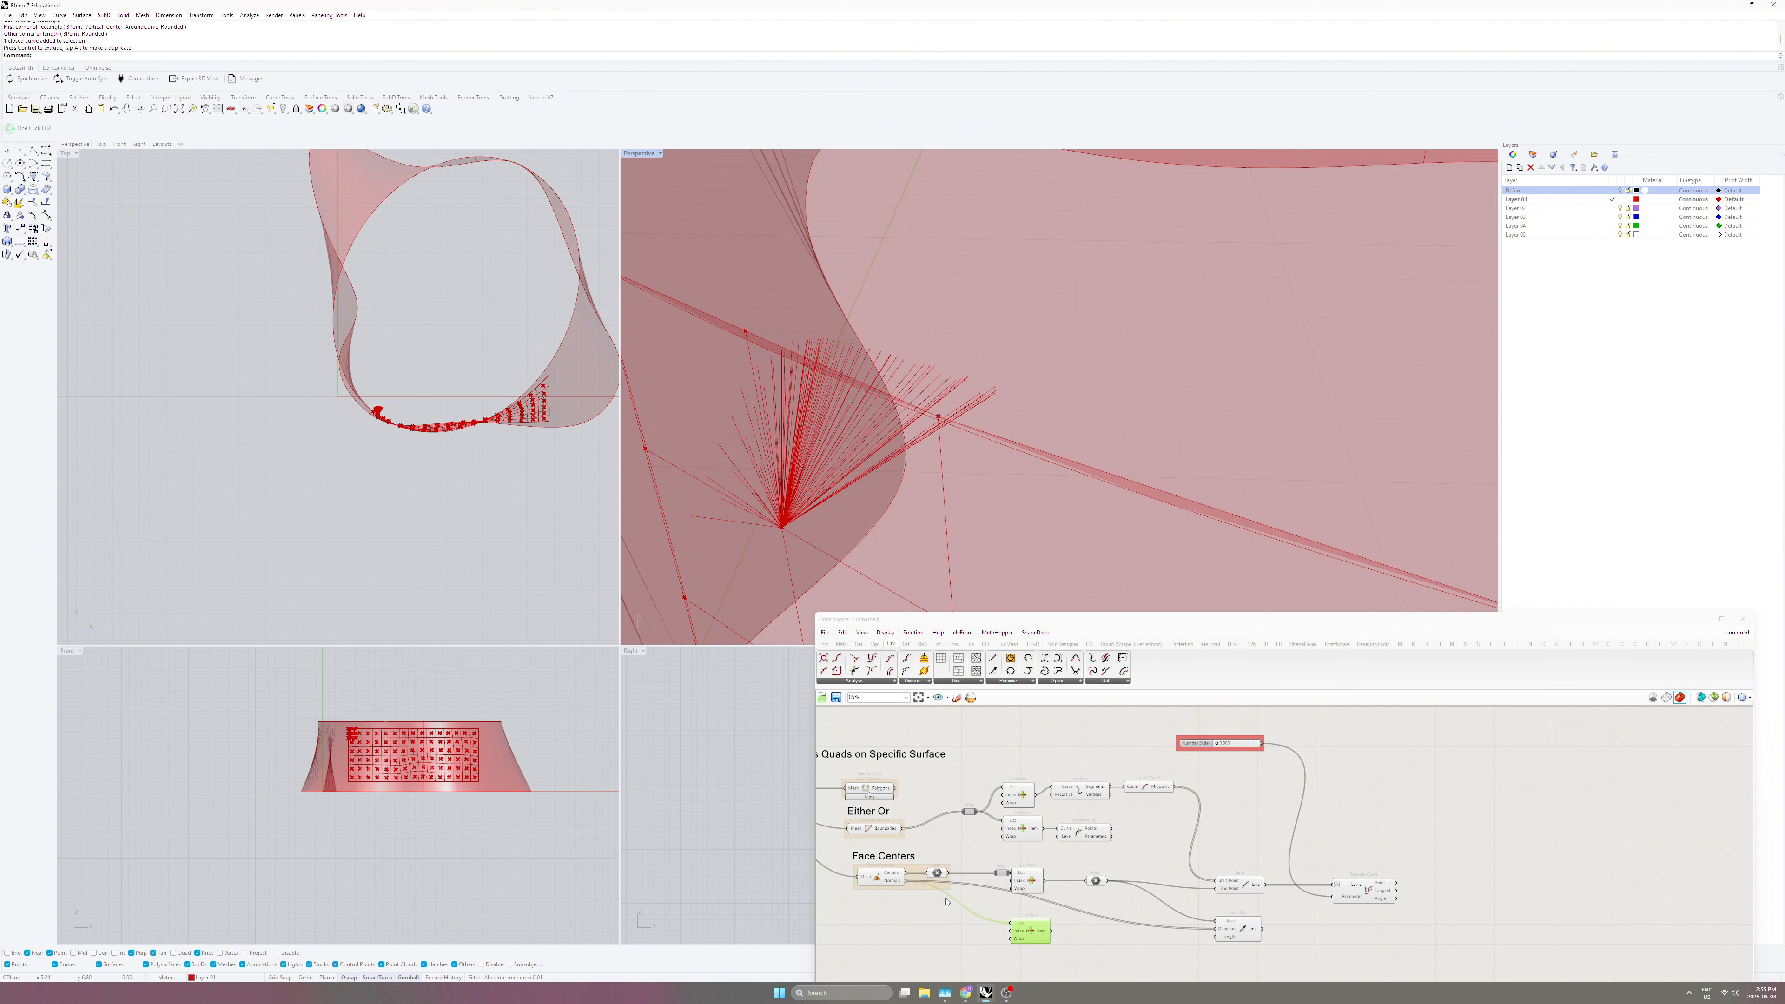
{"action": "scroll", "coordinate": [948, 893], "scroll_direction": "down", "scroll_amount": 3}
{"action": "scroll", "coordinate": [990, 895], "scroll_direction": "up", "scroll_amount": 2}
{"action": "right_click_drag", "start_coordinate": [948, 892], "coordinate": [1034, 905]}
{"action": "scroll", "coordinate": [991, 894], "scroll_direction": "down", "scroll_amount": 1}
{"action": "scroll", "coordinate": [1002, 900], "scroll_direction": "up", "scroll_amount": 2}
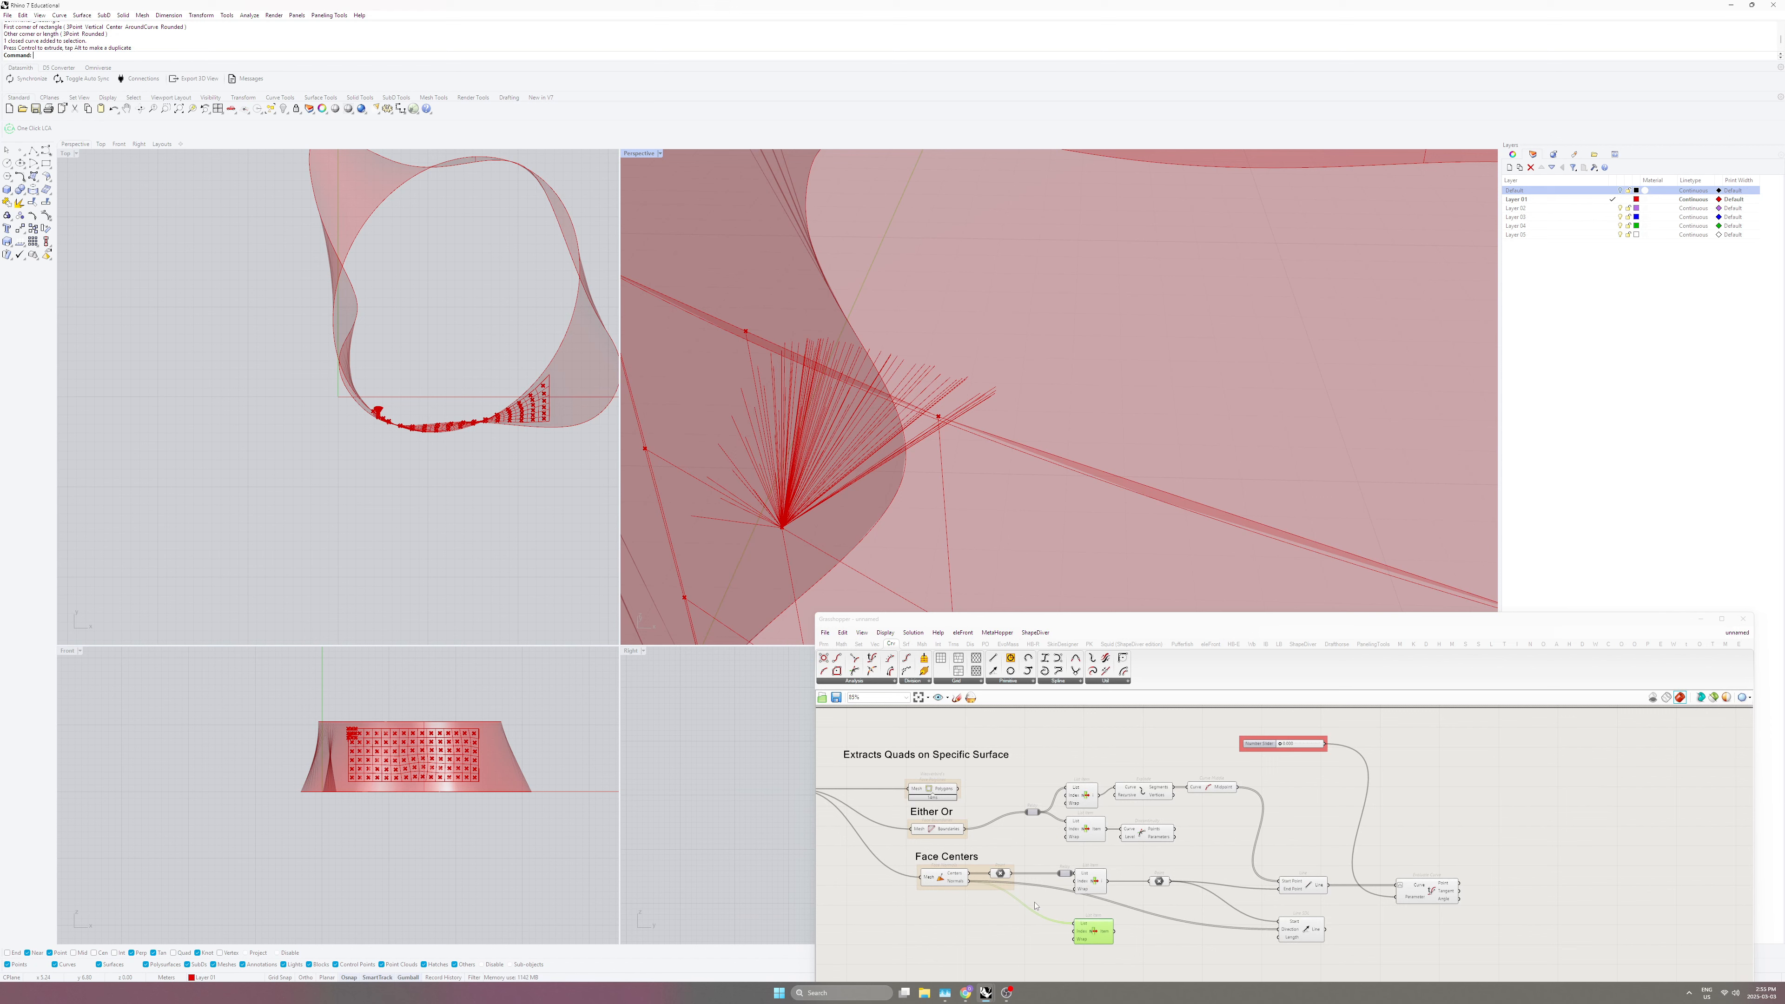
{"action": "left_click_drag", "start_coordinate": [1114, 932], "coordinate": [1278, 929]}
{"action": "scroll", "coordinate": [1137, 892], "scroll_direction": "down", "scroll_amount": 2}
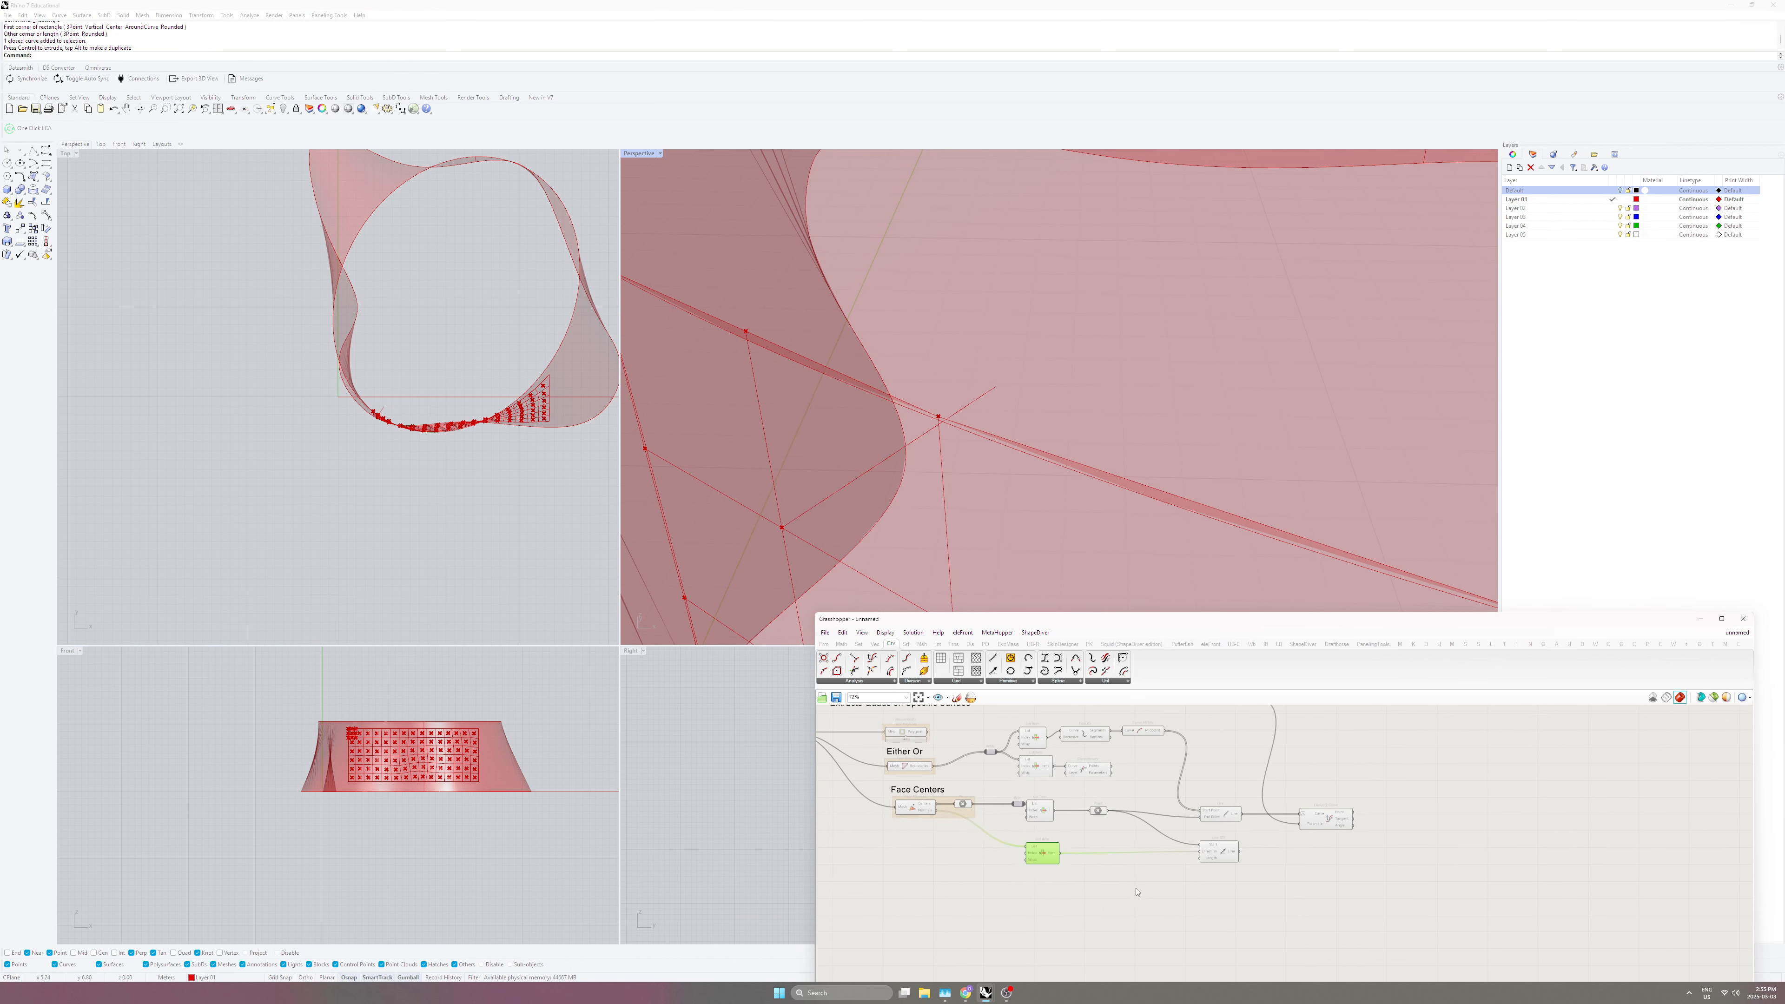
{"action": "double_click", "coordinate": [1137, 892]}
{"action": "type", "text": "flip"}
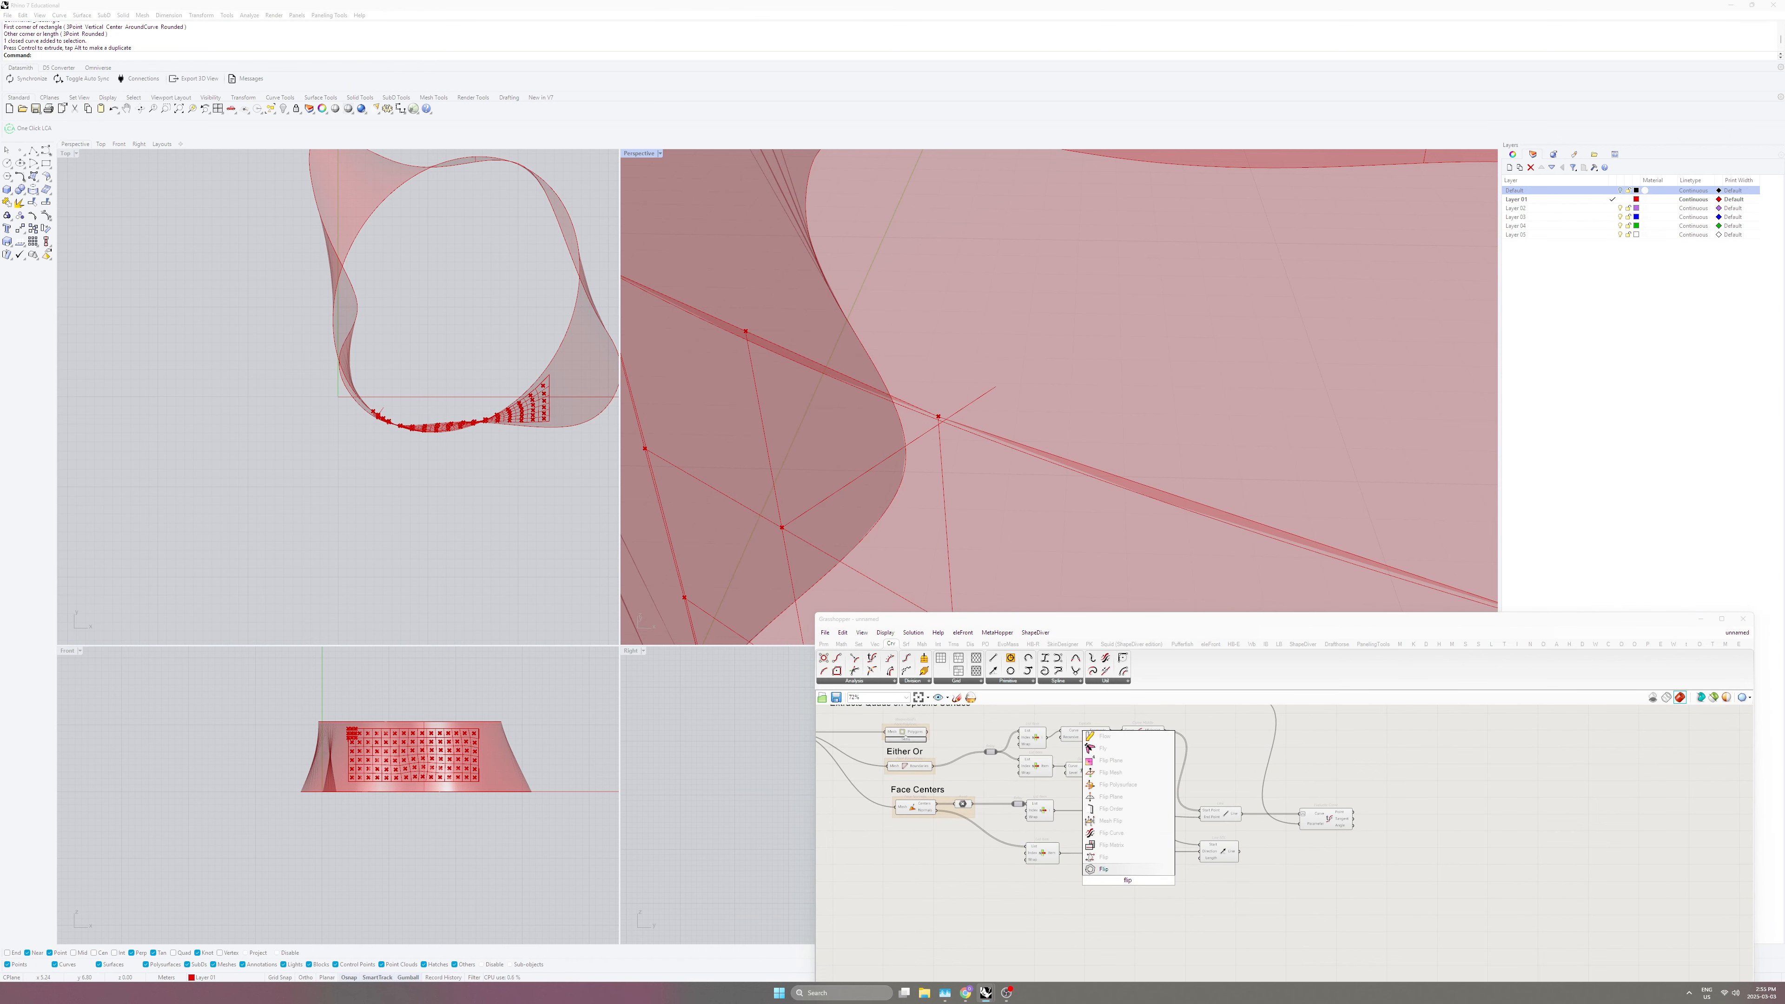
{"action": "type", "text": " vector"}
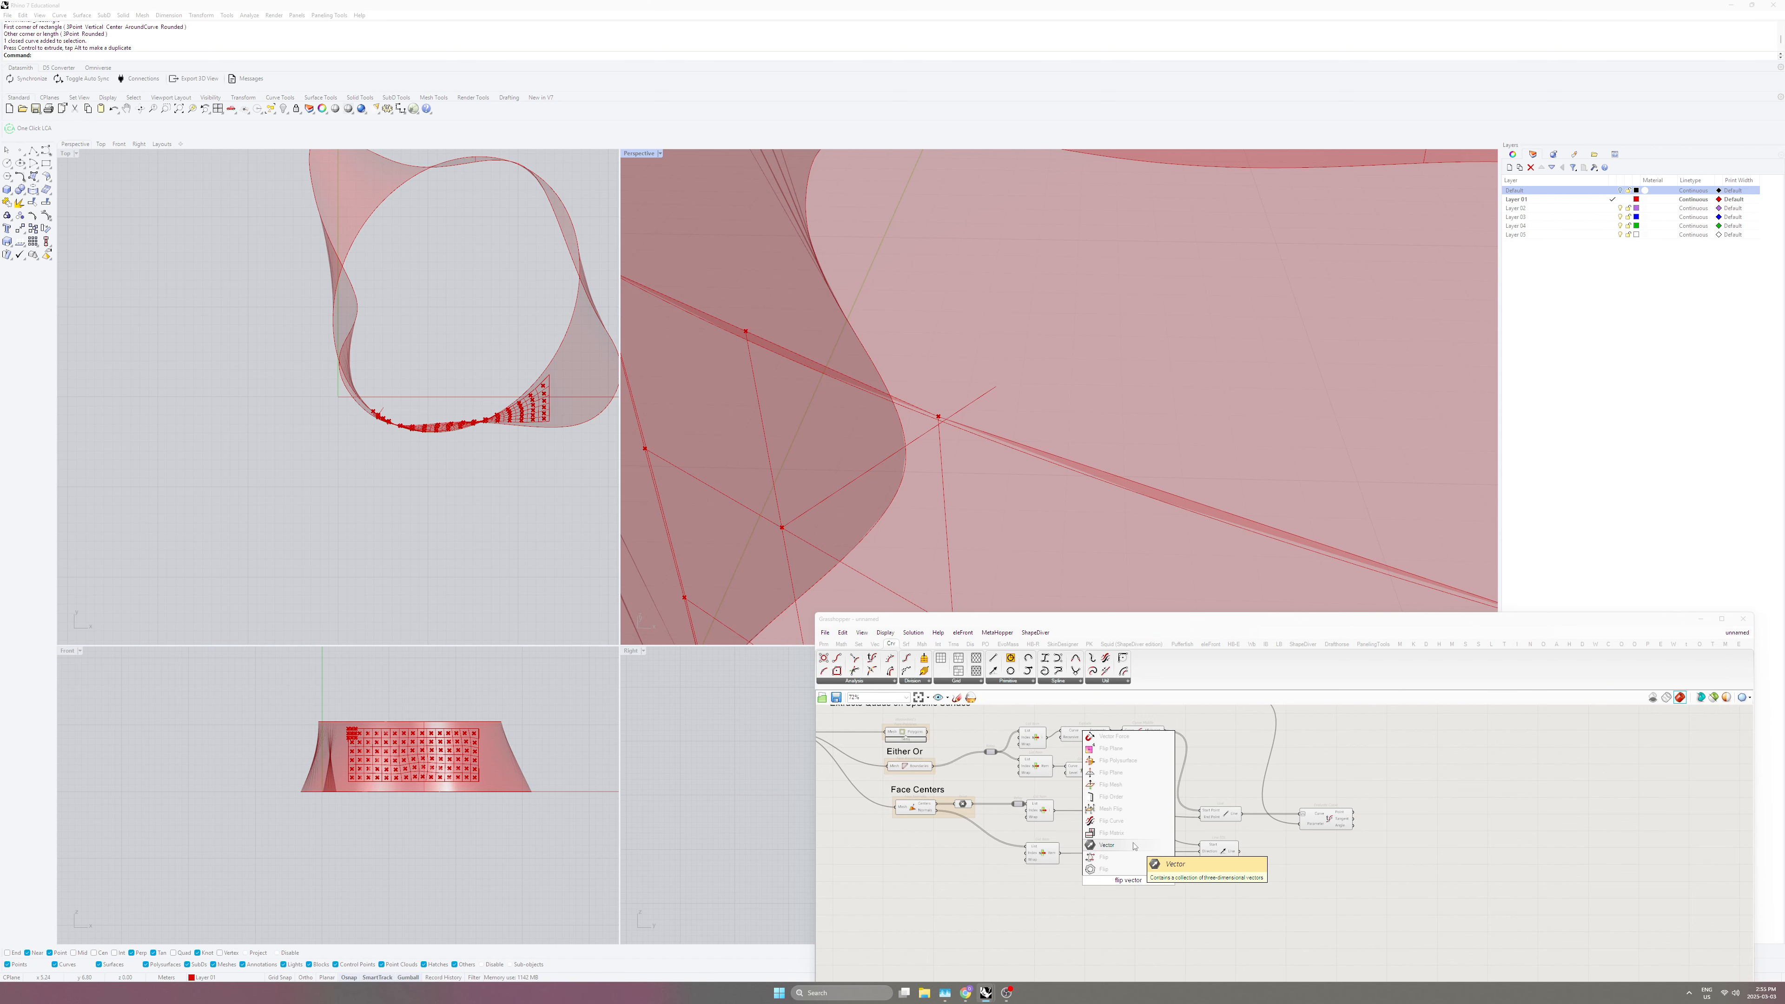
Add a vector Reverse component after the normals List Item and insert a relay in that List Item's input wire.
{"action": "left_click", "coordinate": [873, 645]}
{"action": "left_click", "coordinate": [1019, 680]}
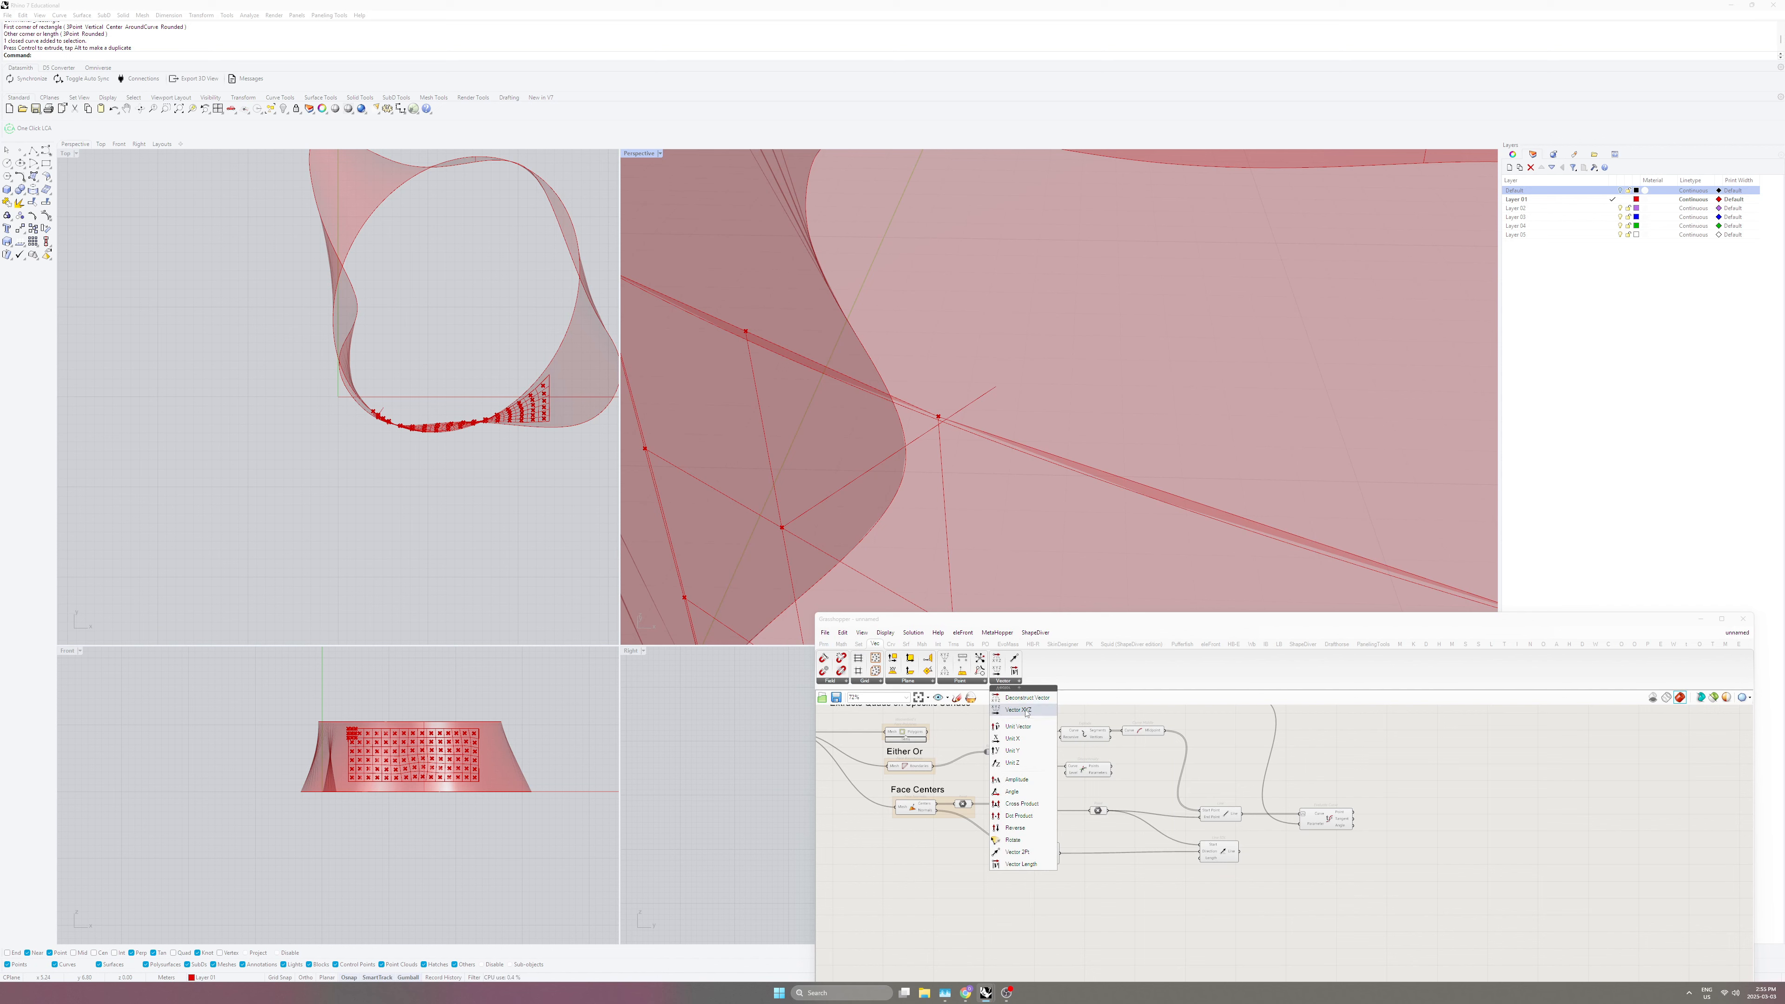
{"action": "left_click", "coordinate": [1023, 828]}
{"action": "left_click", "coordinate": [1133, 873]}
{"action": "double_click", "coordinate": [1013, 845]}
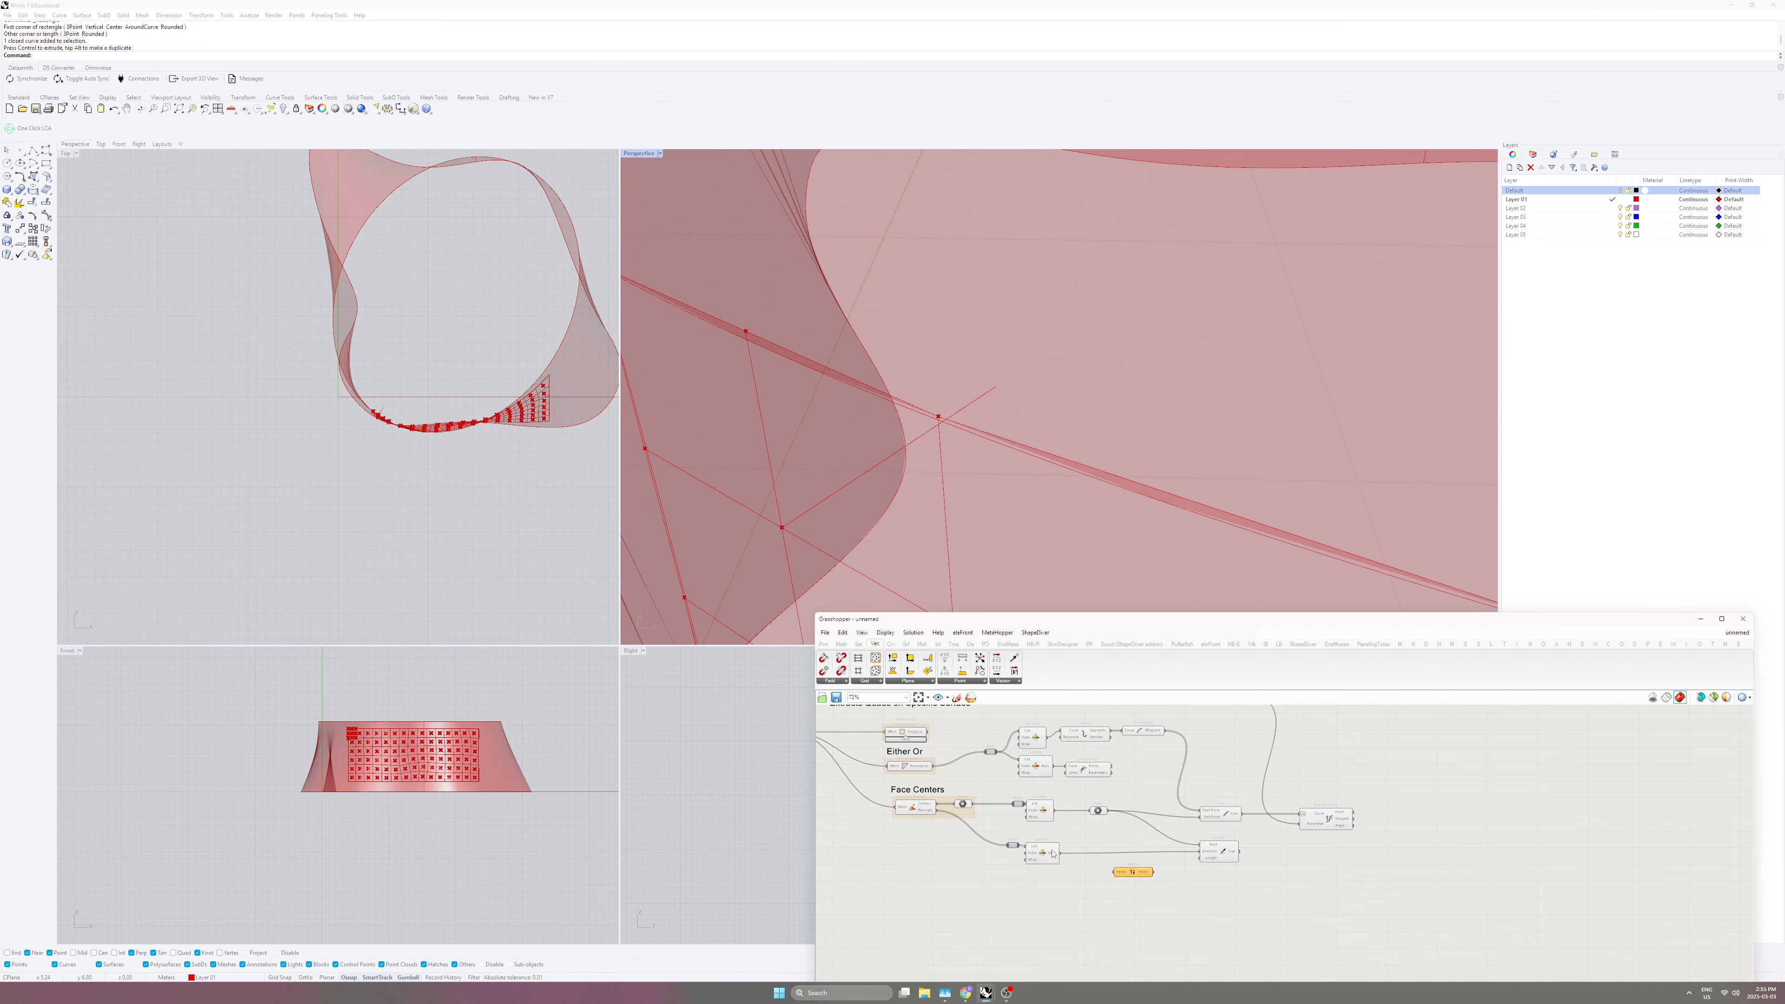
{"action": "left_click_drag", "start_coordinate": [1115, 872], "coordinate": [1053, 812]}
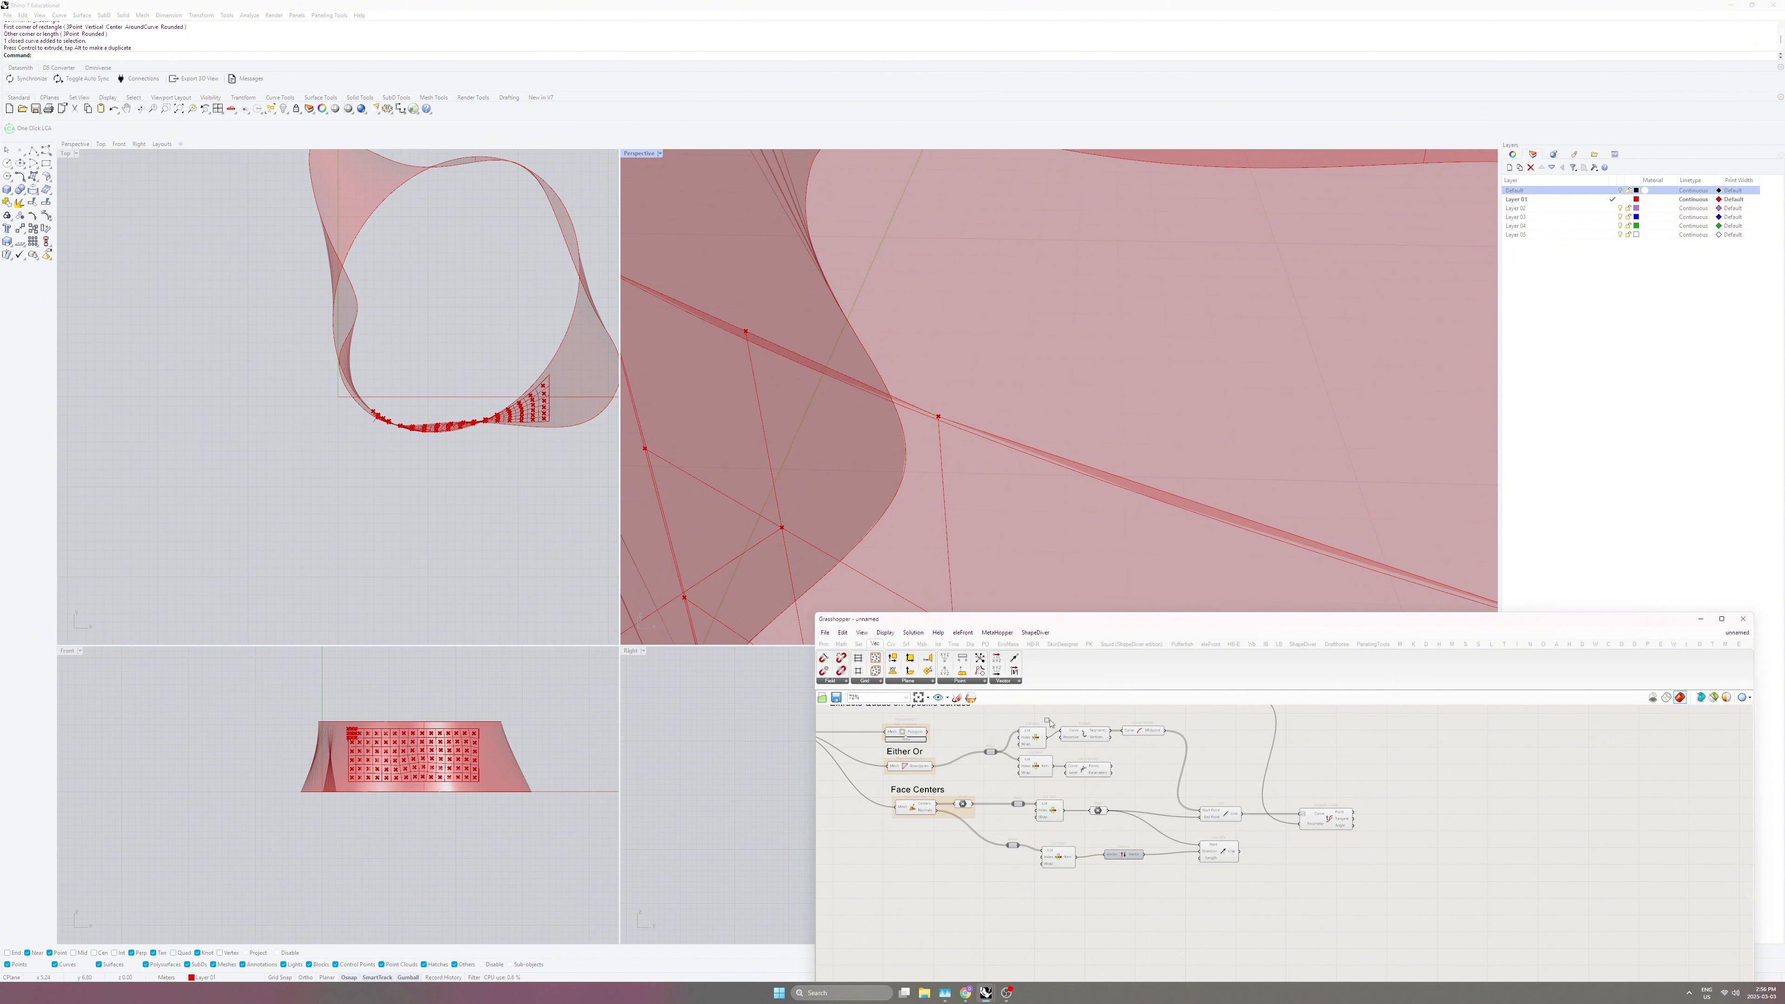
Group the four List Item components together.
{"action": "left_click_drag", "start_coordinate": [1078, 726], "coordinate": [1037, 880]}
{"action": "key", "text": "ctrl+g"}
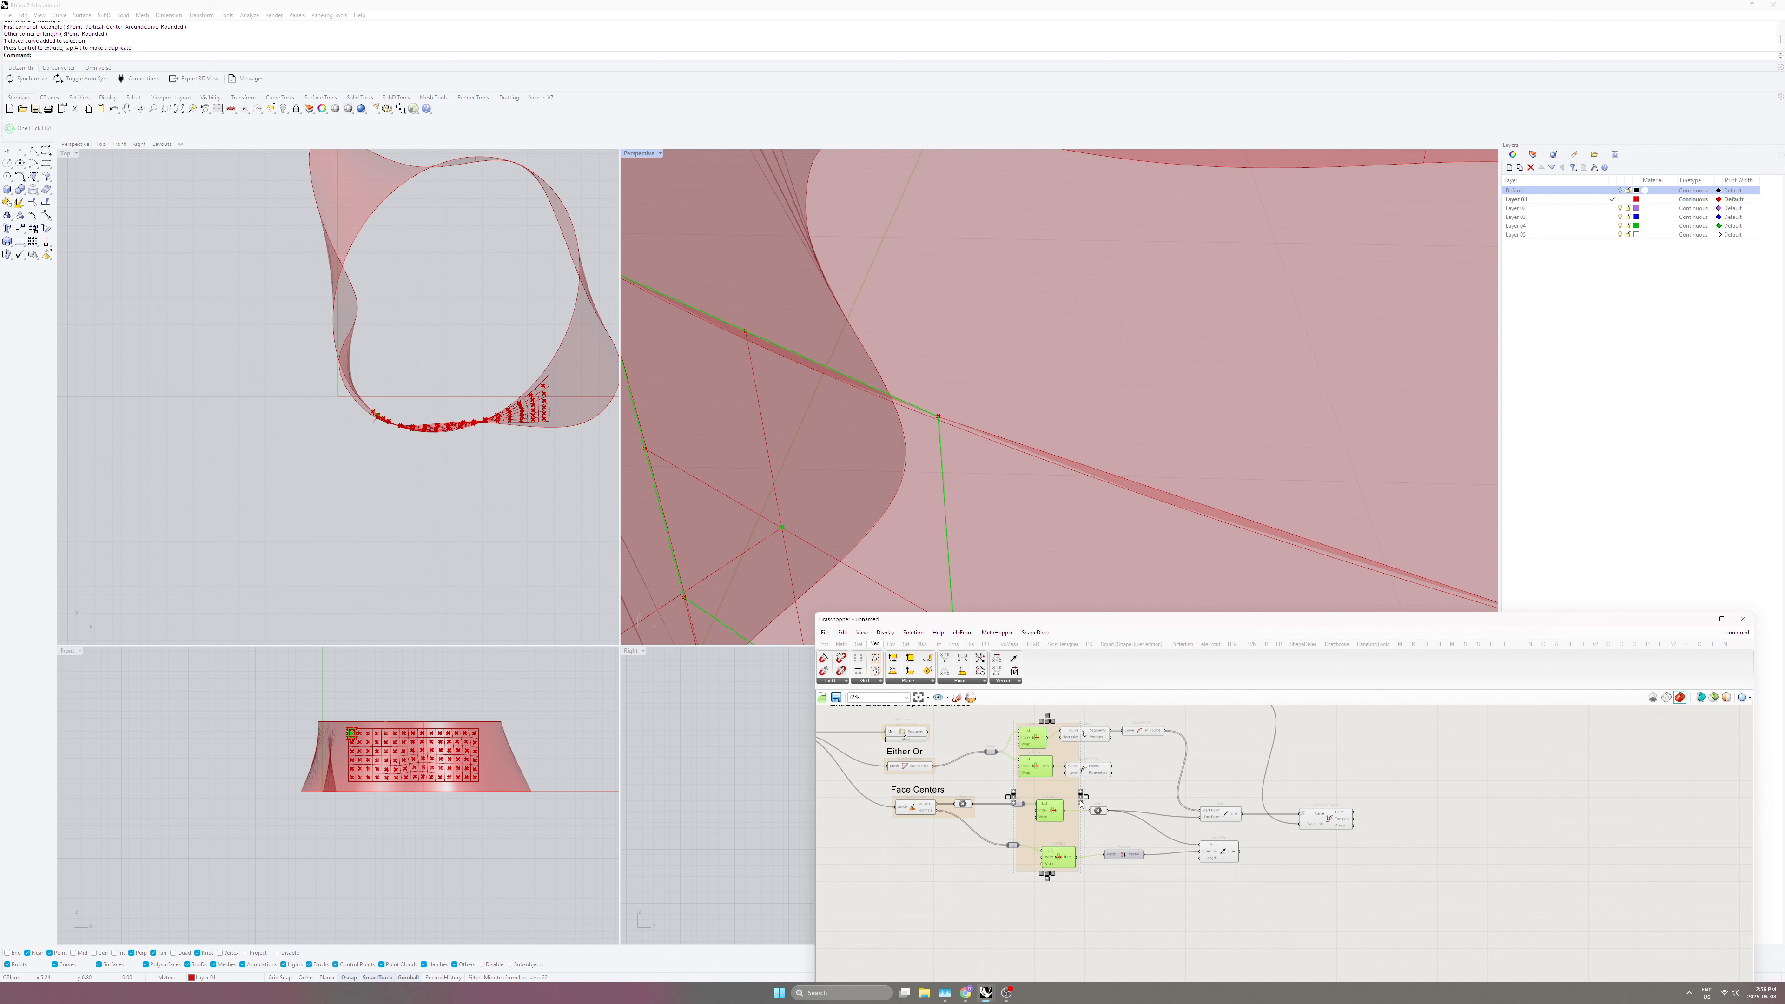
Move the List Item group closer to the relays and change the group colour to pink.
{"action": "left_click_drag", "start_coordinate": [1054, 818], "coordinate": [987, 844]}
{"action": "right_click", "coordinate": [1045, 790]}
{"action": "mouse_move", "coordinate": [1112, 889]}
{"action": "left_click", "coordinate": [1153, 939]}
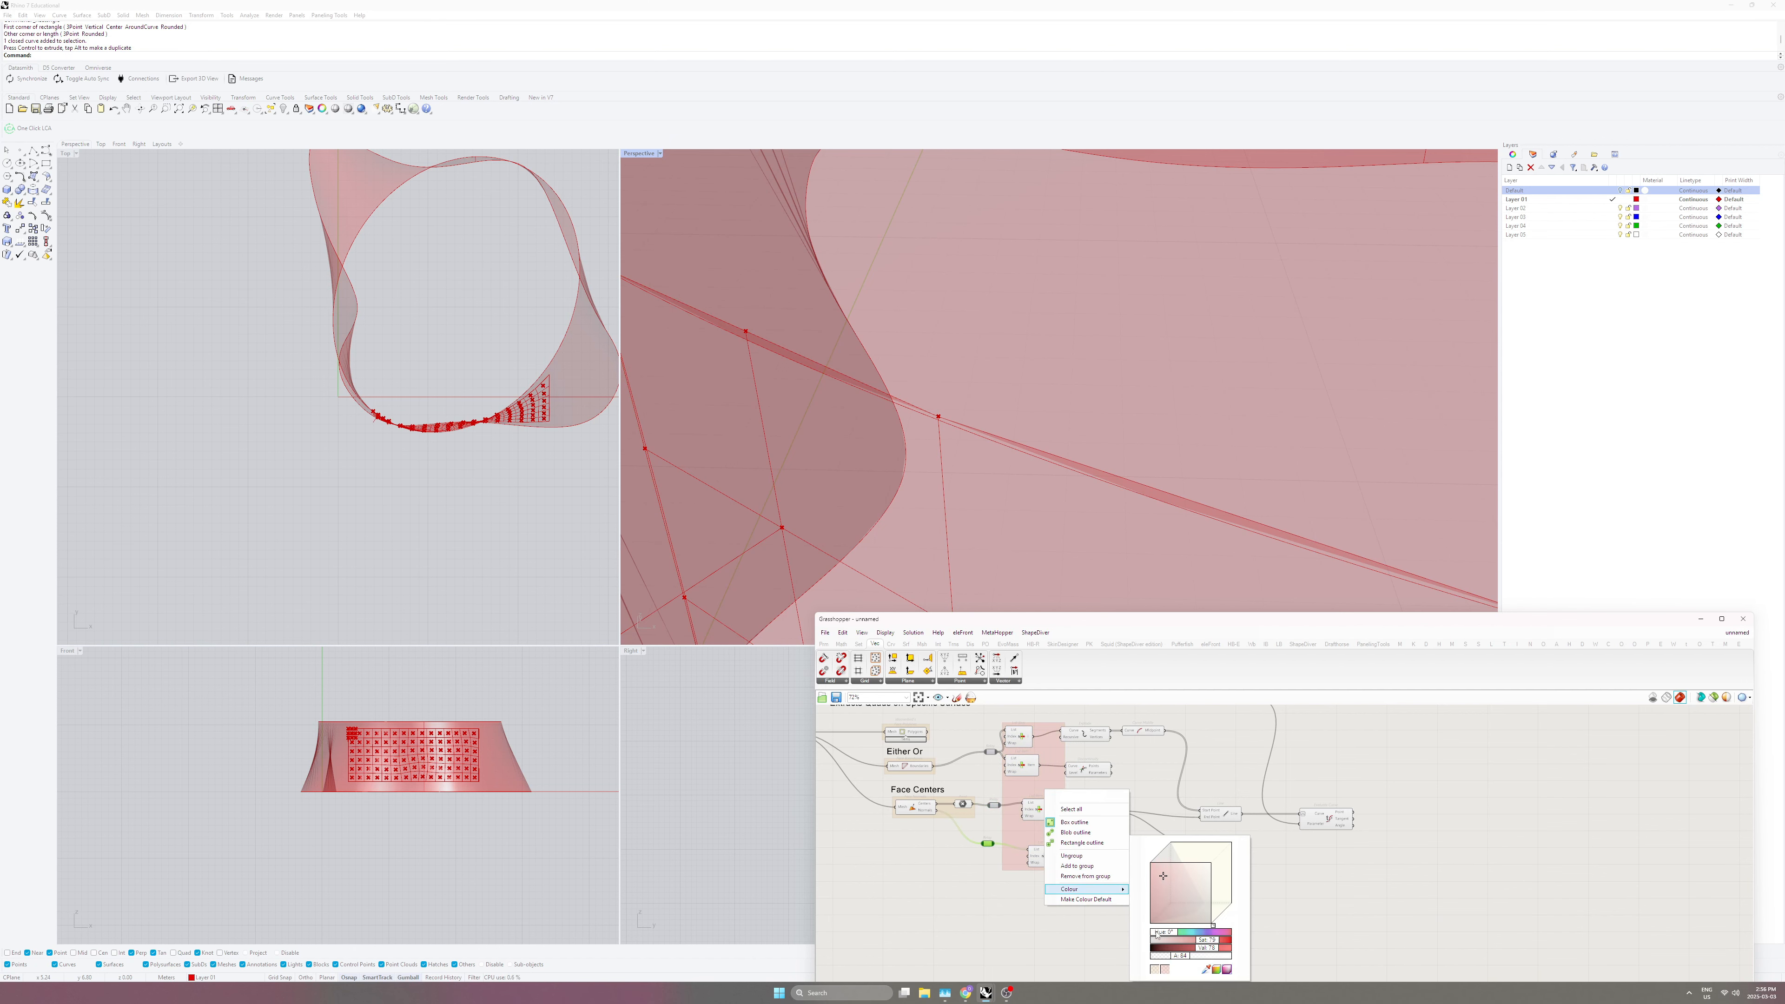
{"action": "left_click", "coordinate": [994, 890]}
{"action": "scroll", "coordinate": [993, 889], "scroll_direction": "down", "scroll_amount": 3}
Group the components downstream of the List Items, from curve exploding and Discontinuity through the lines to Evaluate Curve.
{"action": "left_click_drag", "start_coordinate": [1096, 776], "coordinate": [1072, 815]}
{"action": "scroll", "coordinate": [1078, 824], "scroll_direction": "up", "scroll_amount": 4}
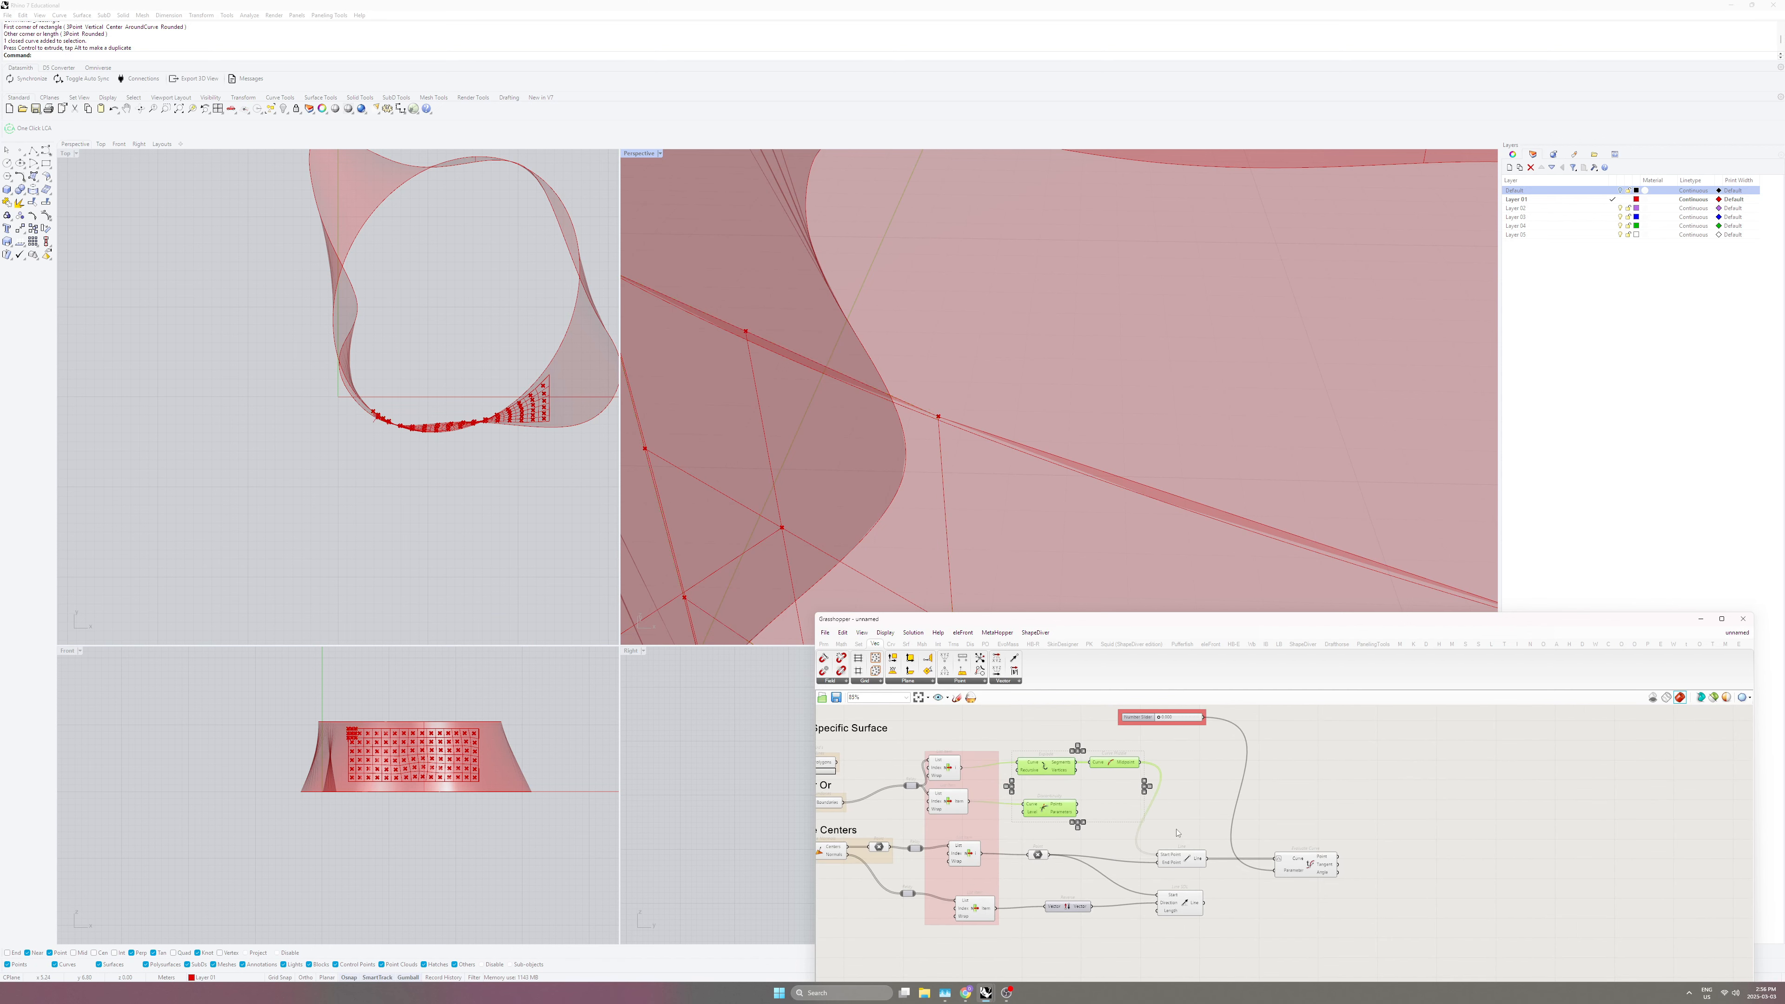
{"action": "left_click_drag", "start_coordinate": [1357, 758], "coordinate": [1029, 942]}
{"action": "key", "text": "ctrl+g"}
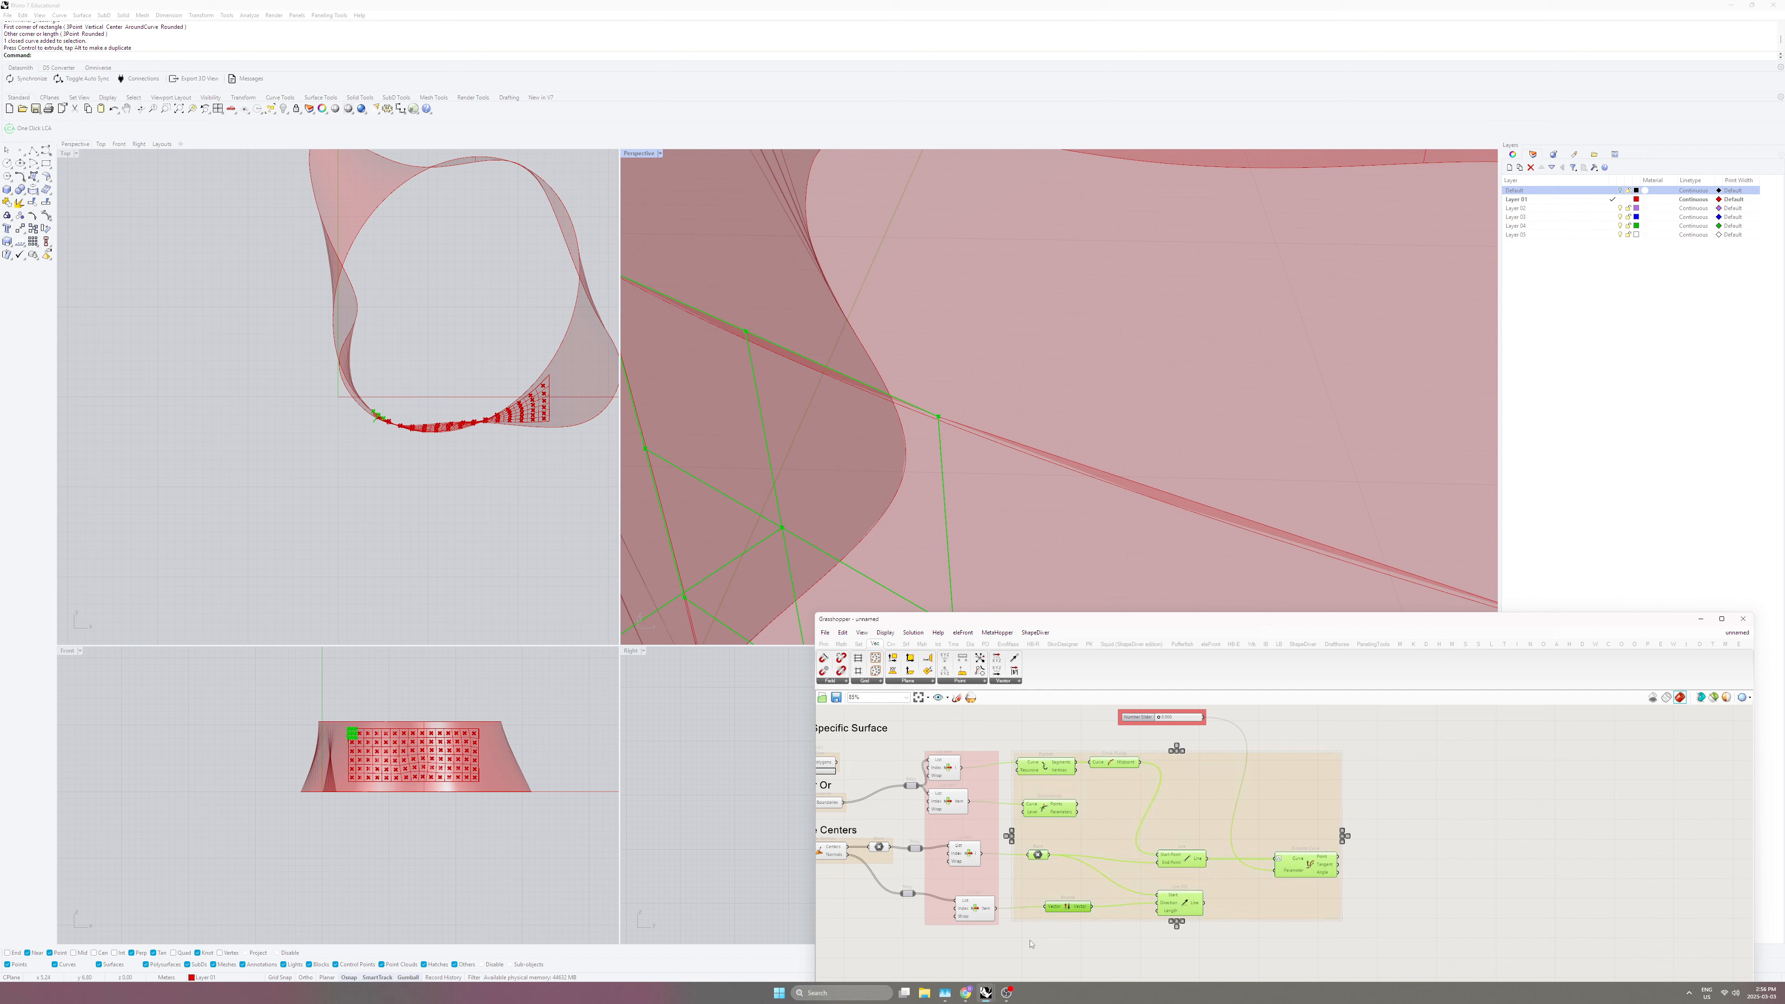
{"action": "left_click", "coordinate": [1077, 933]}
Duplicate the Evaluate Curve component for the Line SDL output and raise the shared parameter slider above the group.
{"action": "scroll", "coordinate": [1064, 919], "scroll_direction": "down", "scroll_amount": 2}
{"action": "left_click_drag", "start_coordinate": [1115, 774], "coordinate": [1134, 785]}
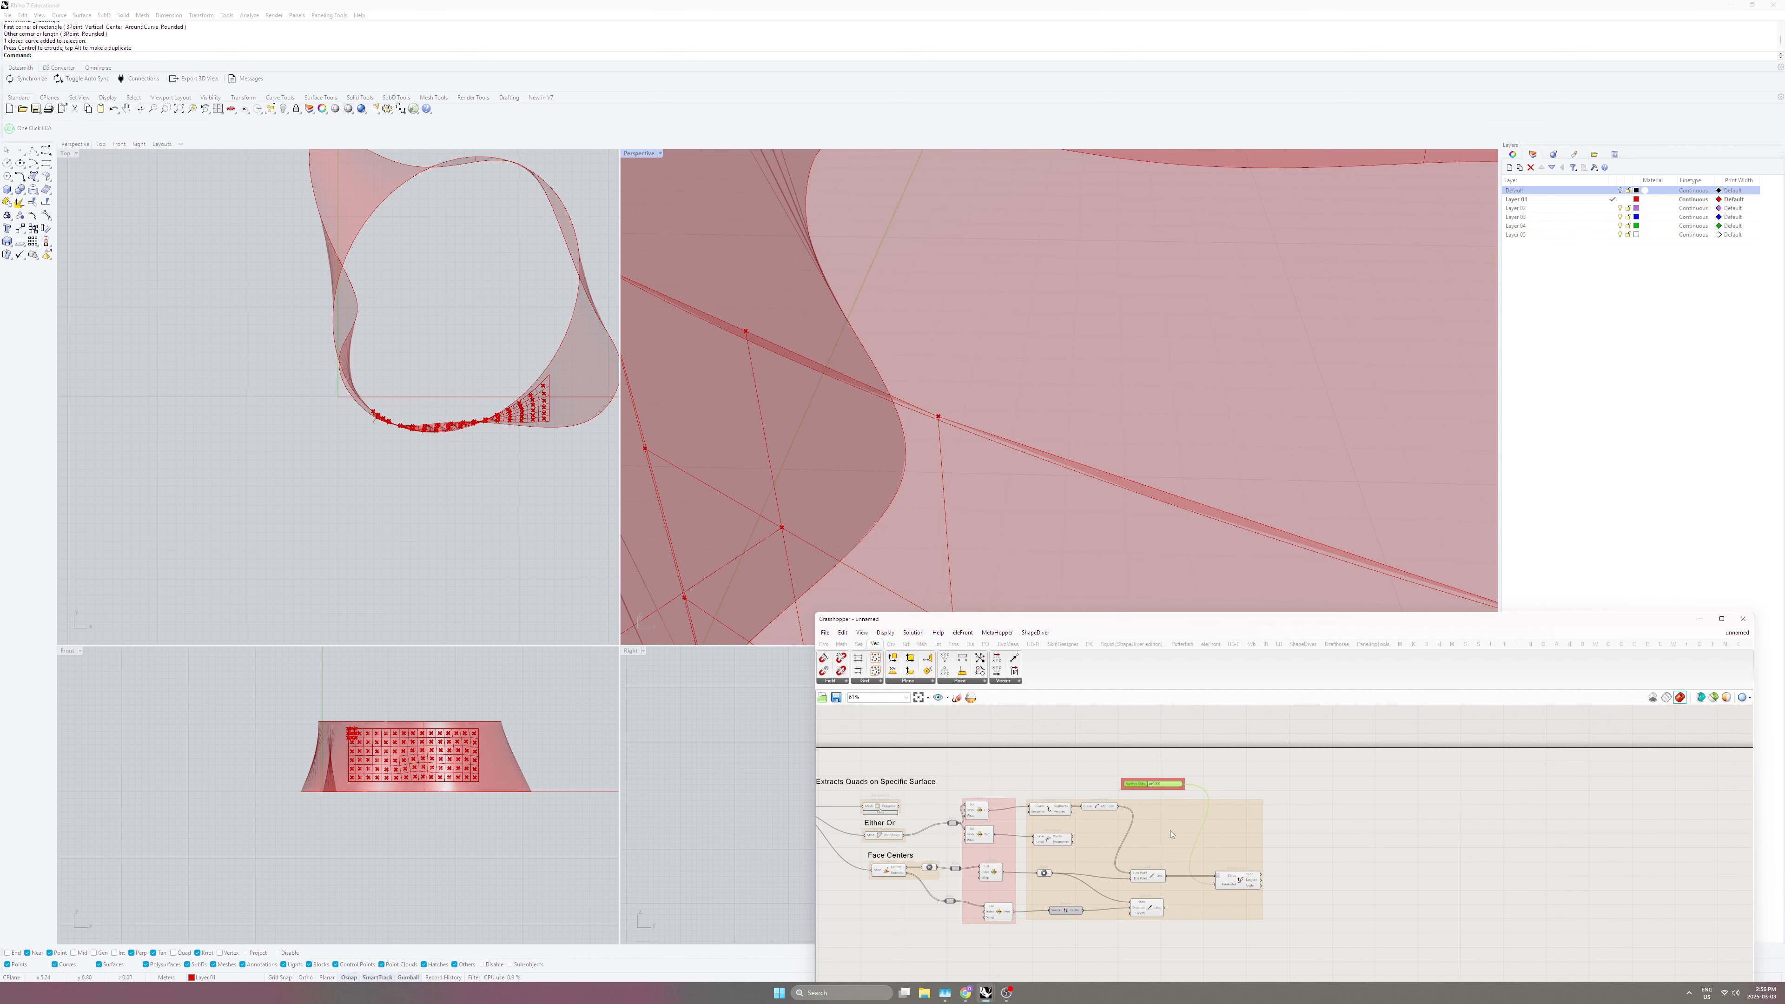
{"action": "scroll", "coordinate": [925, 453], "scroll_direction": "down", "scroll_amount": 10}
{"action": "right_click_drag", "start_coordinate": [915, 469], "coordinate": [899, 487]}
{"action": "scroll", "coordinate": [899, 478], "scroll_direction": "up", "scroll_amount": 6}
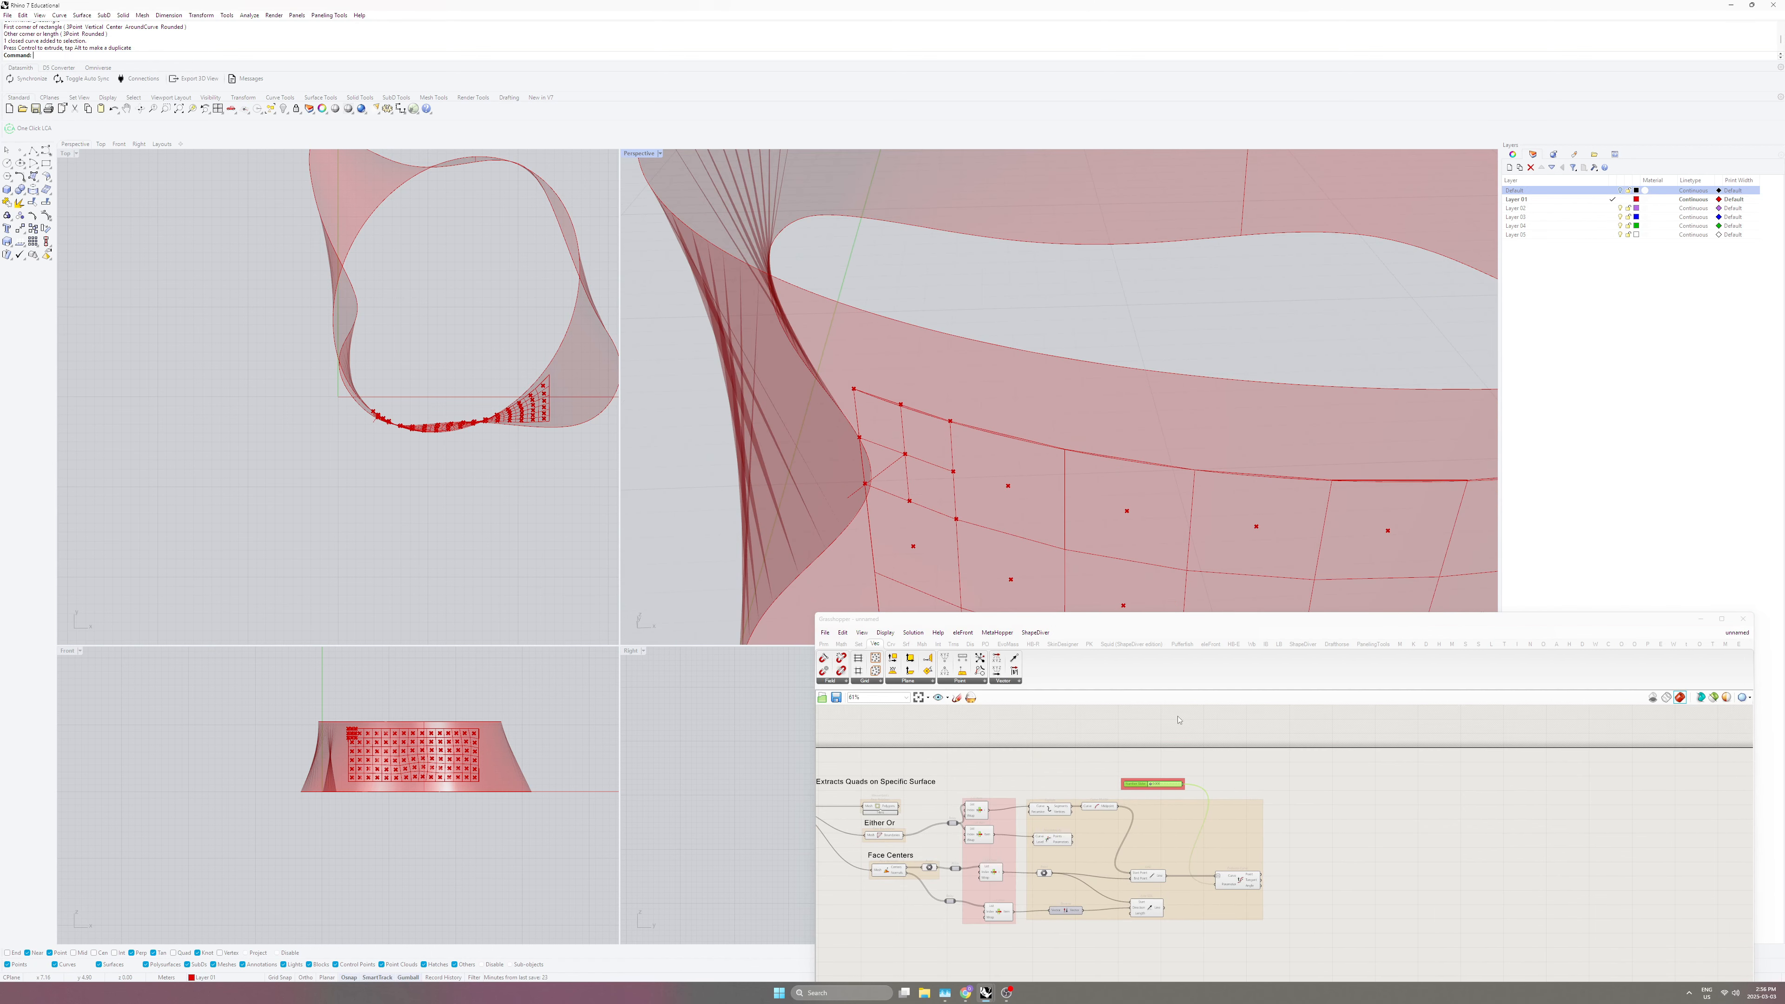
{"action": "scroll", "coordinate": [1148, 912], "scroll_direction": "up", "scroll_amount": 2}
{"action": "left_click", "coordinate": [1154, 910]}
{"action": "left_click", "coordinate": [1274, 872]}
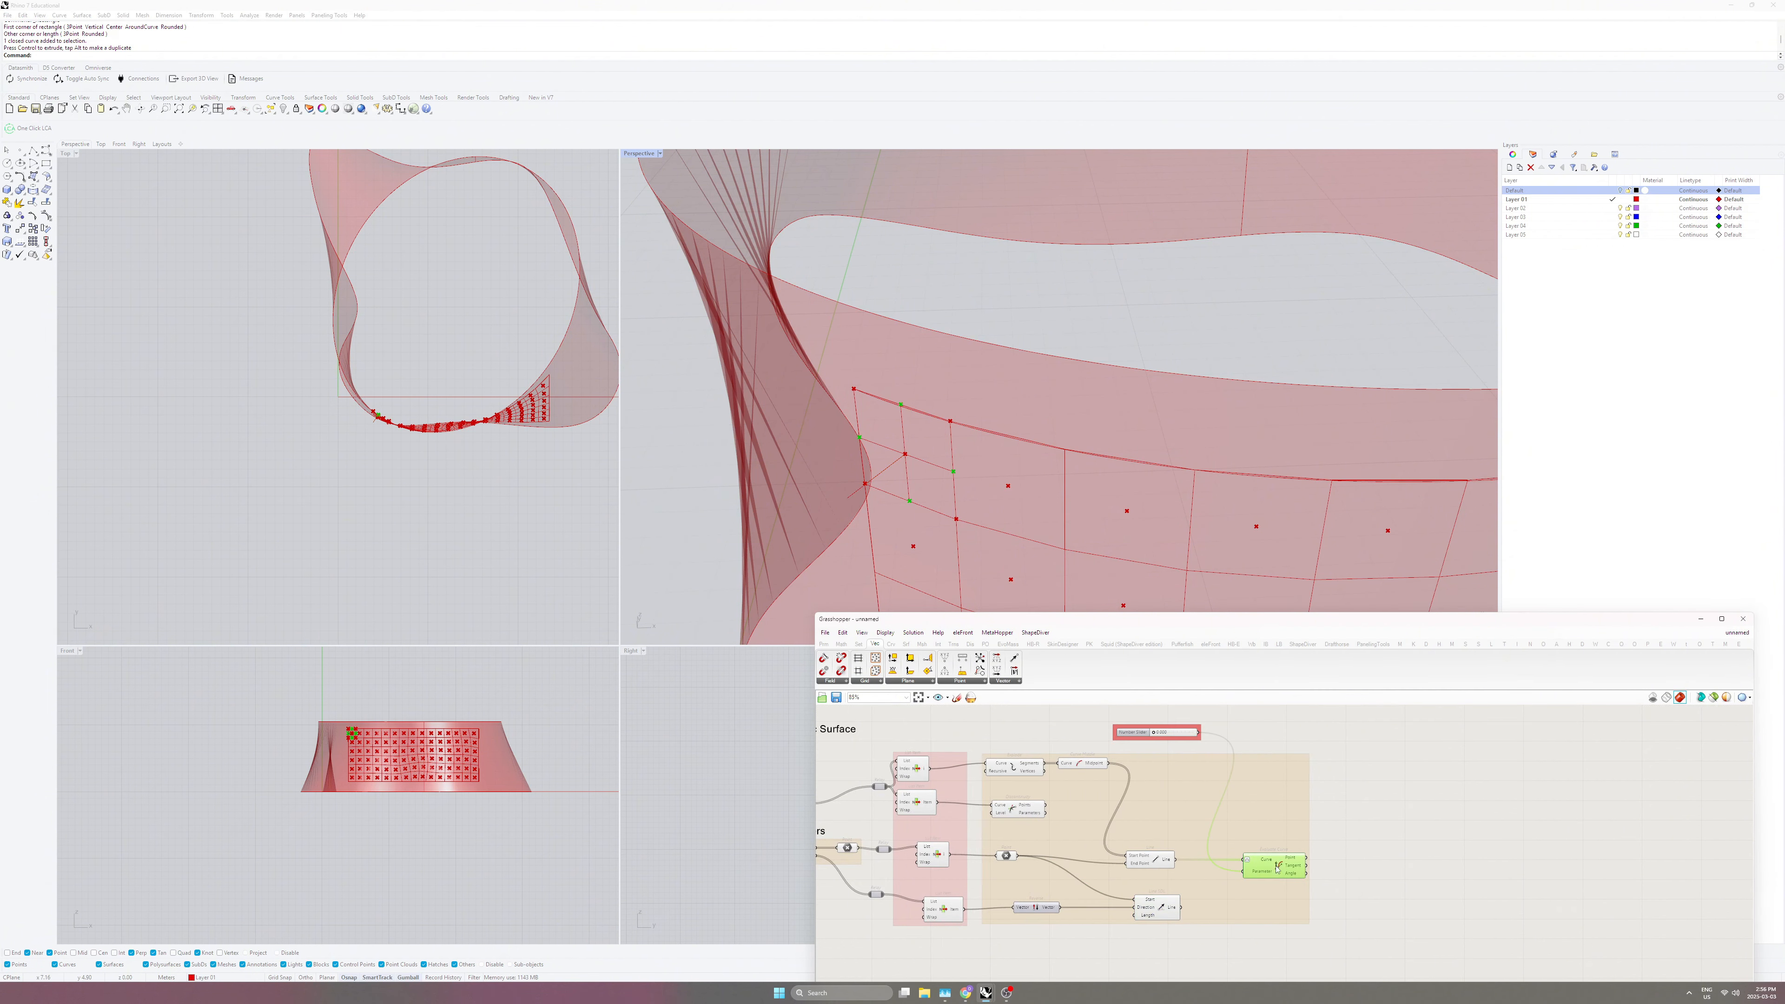
{"action": "left_click_drag", "start_coordinate": [1273, 872], "coordinate": [1246, 900], "text": "alt"}
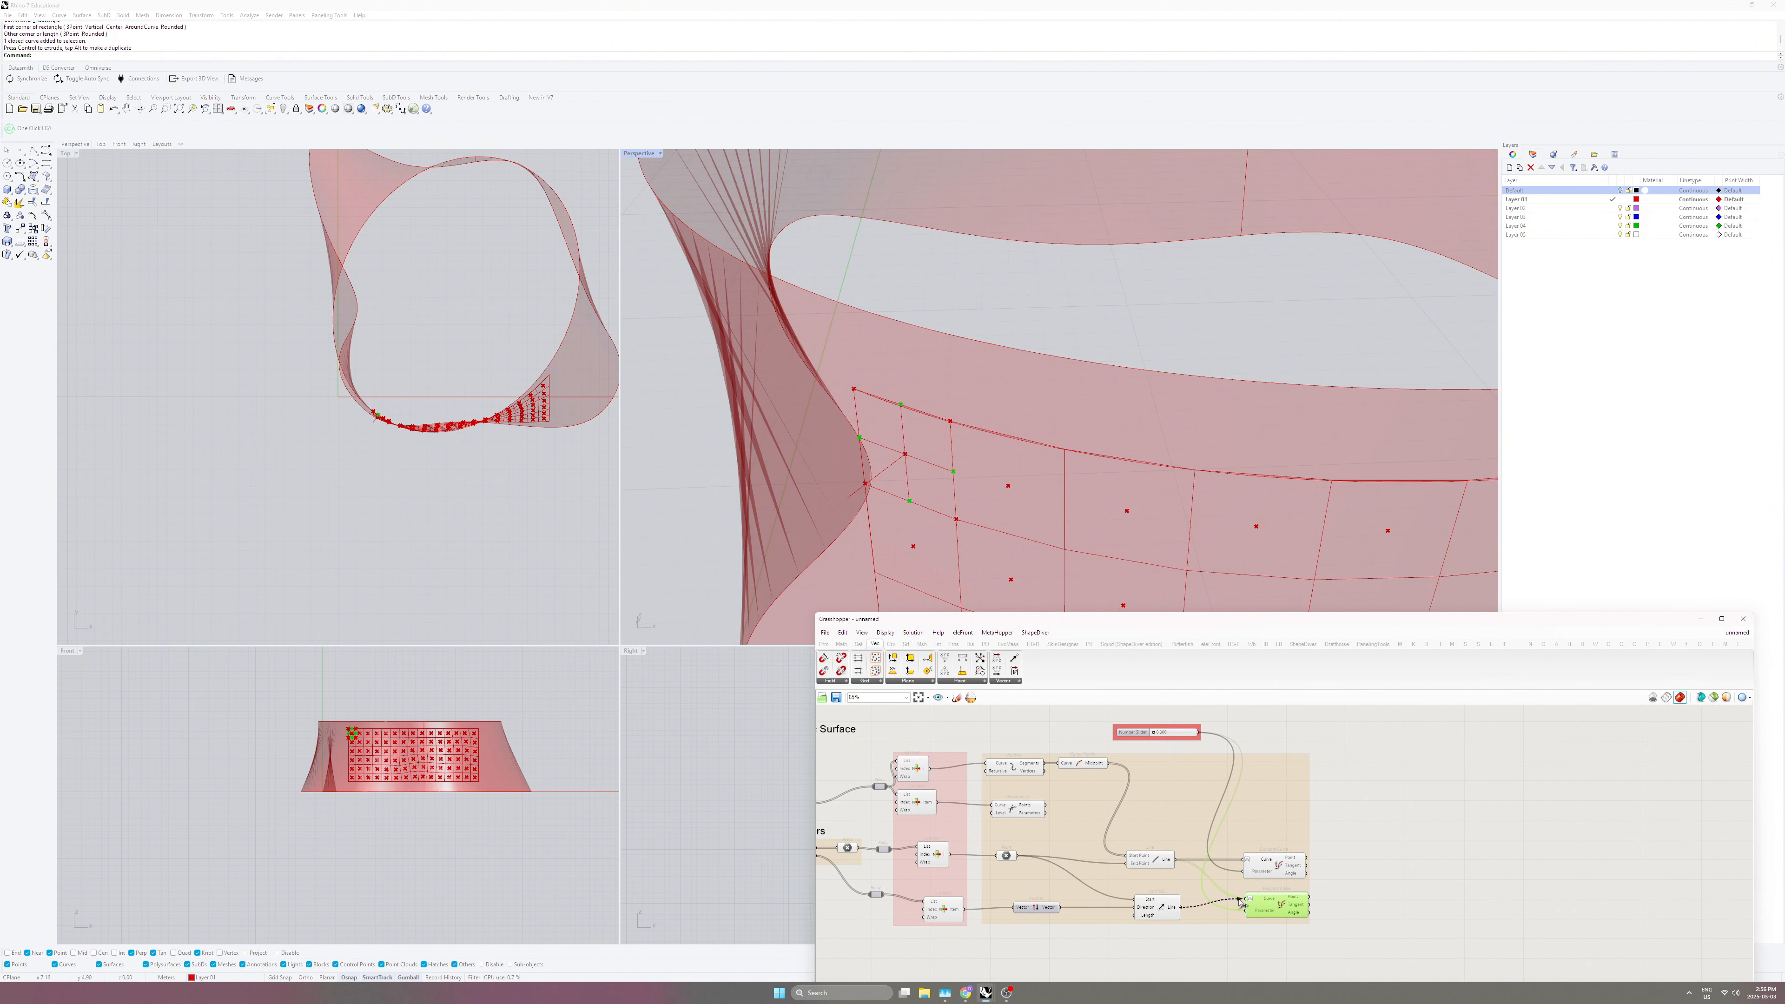
{"action": "left_click_drag", "start_coordinate": [1155, 733], "coordinate": [1215, 737]}
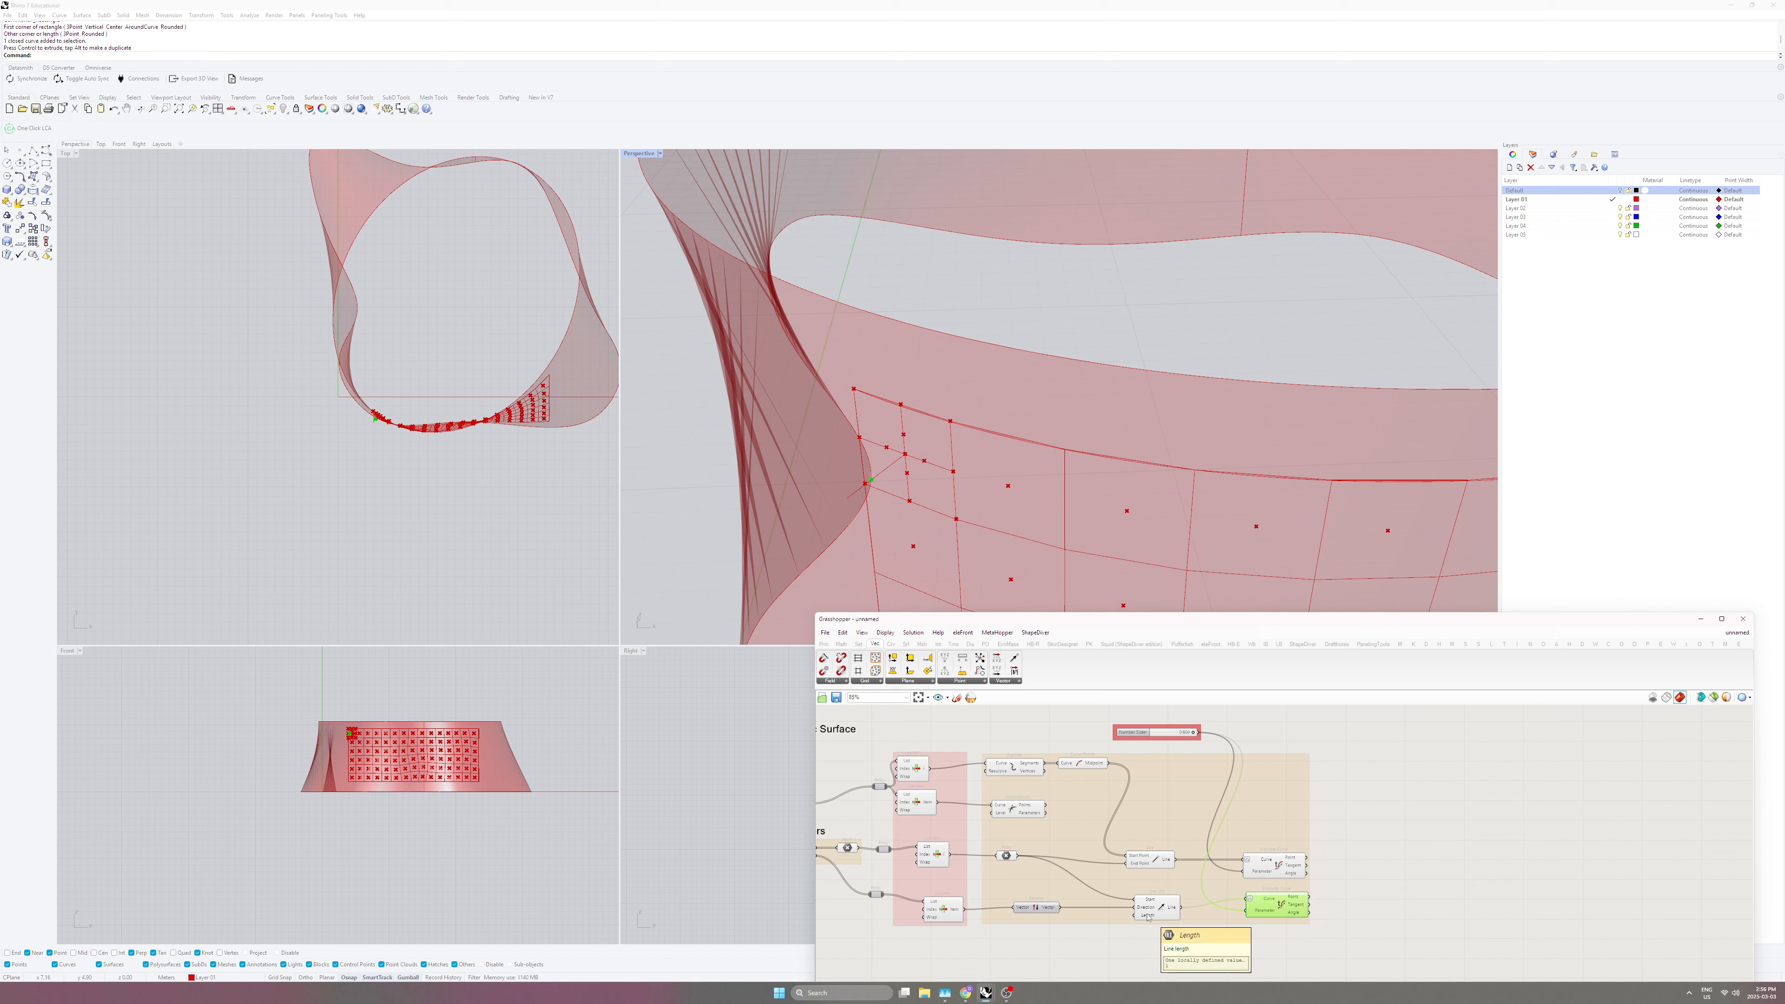
Add a number slider set to 0.600 and connect it to Line SDL's Length input.
{"action": "double_click", "coordinate": [1096, 930]}
{"action": "type", "text": "0.600"}
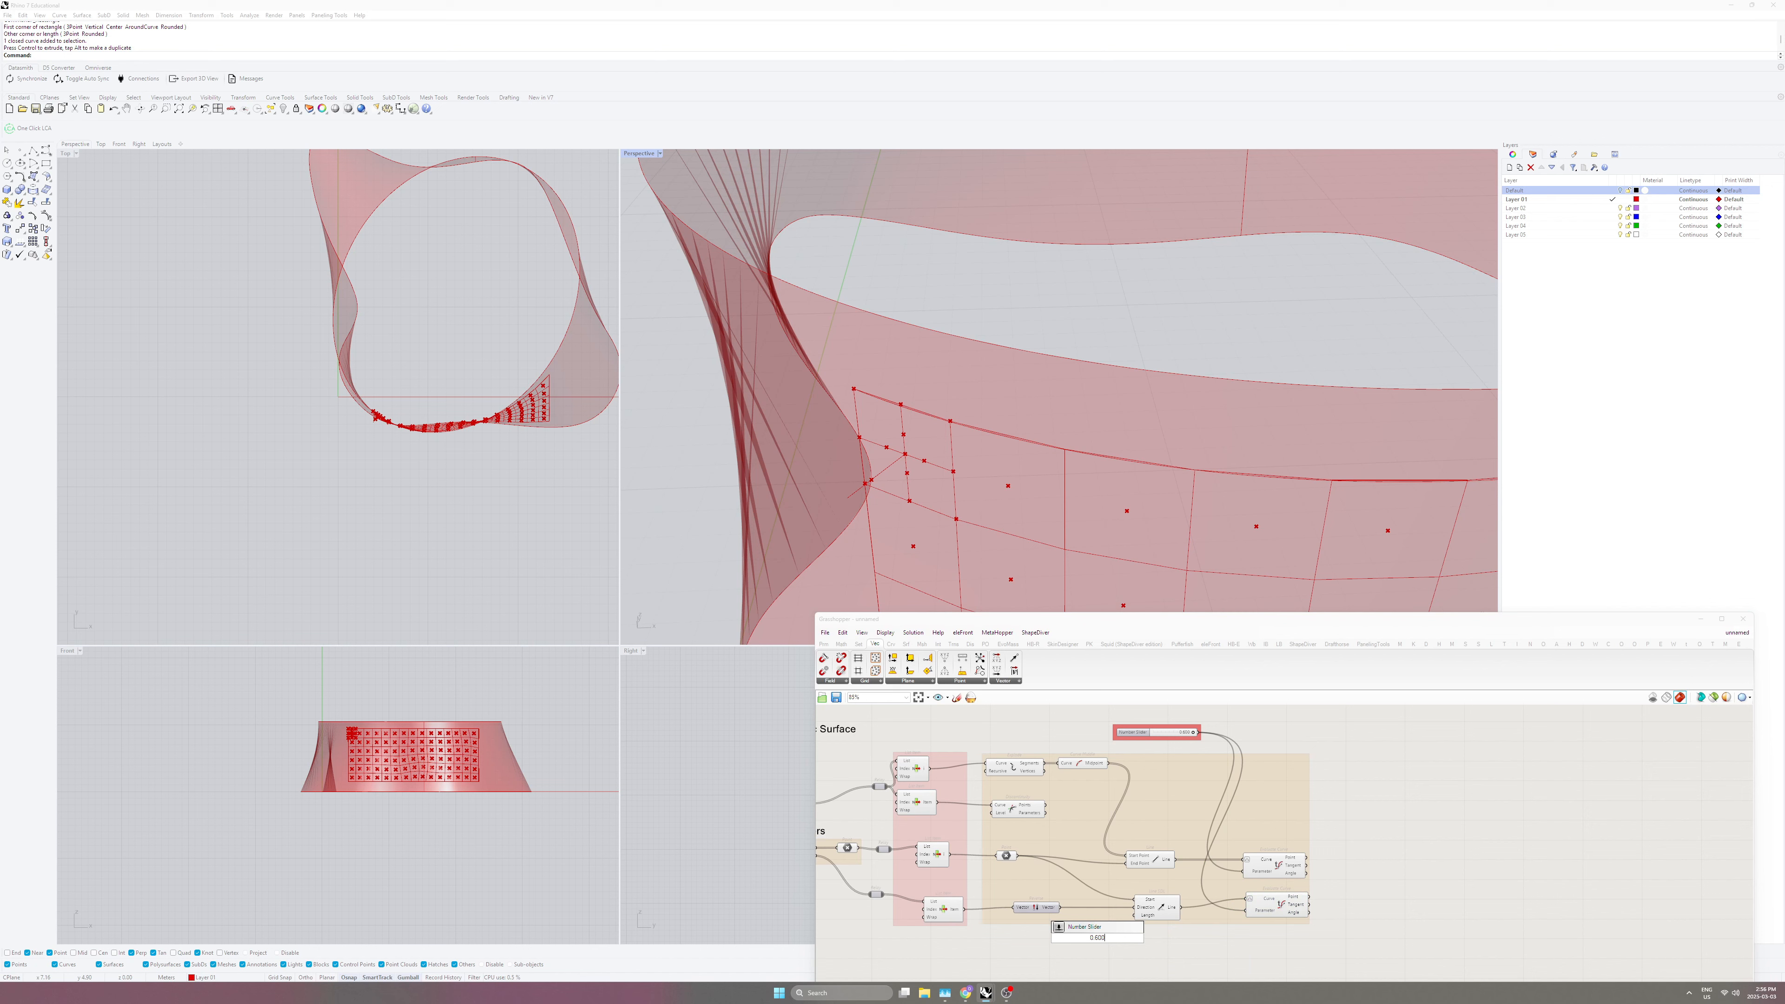
{"action": "key", "text": "Return"}
{"action": "left_click_drag", "start_coordinate": [1119, 938], "coordinate": [1134, 917]}
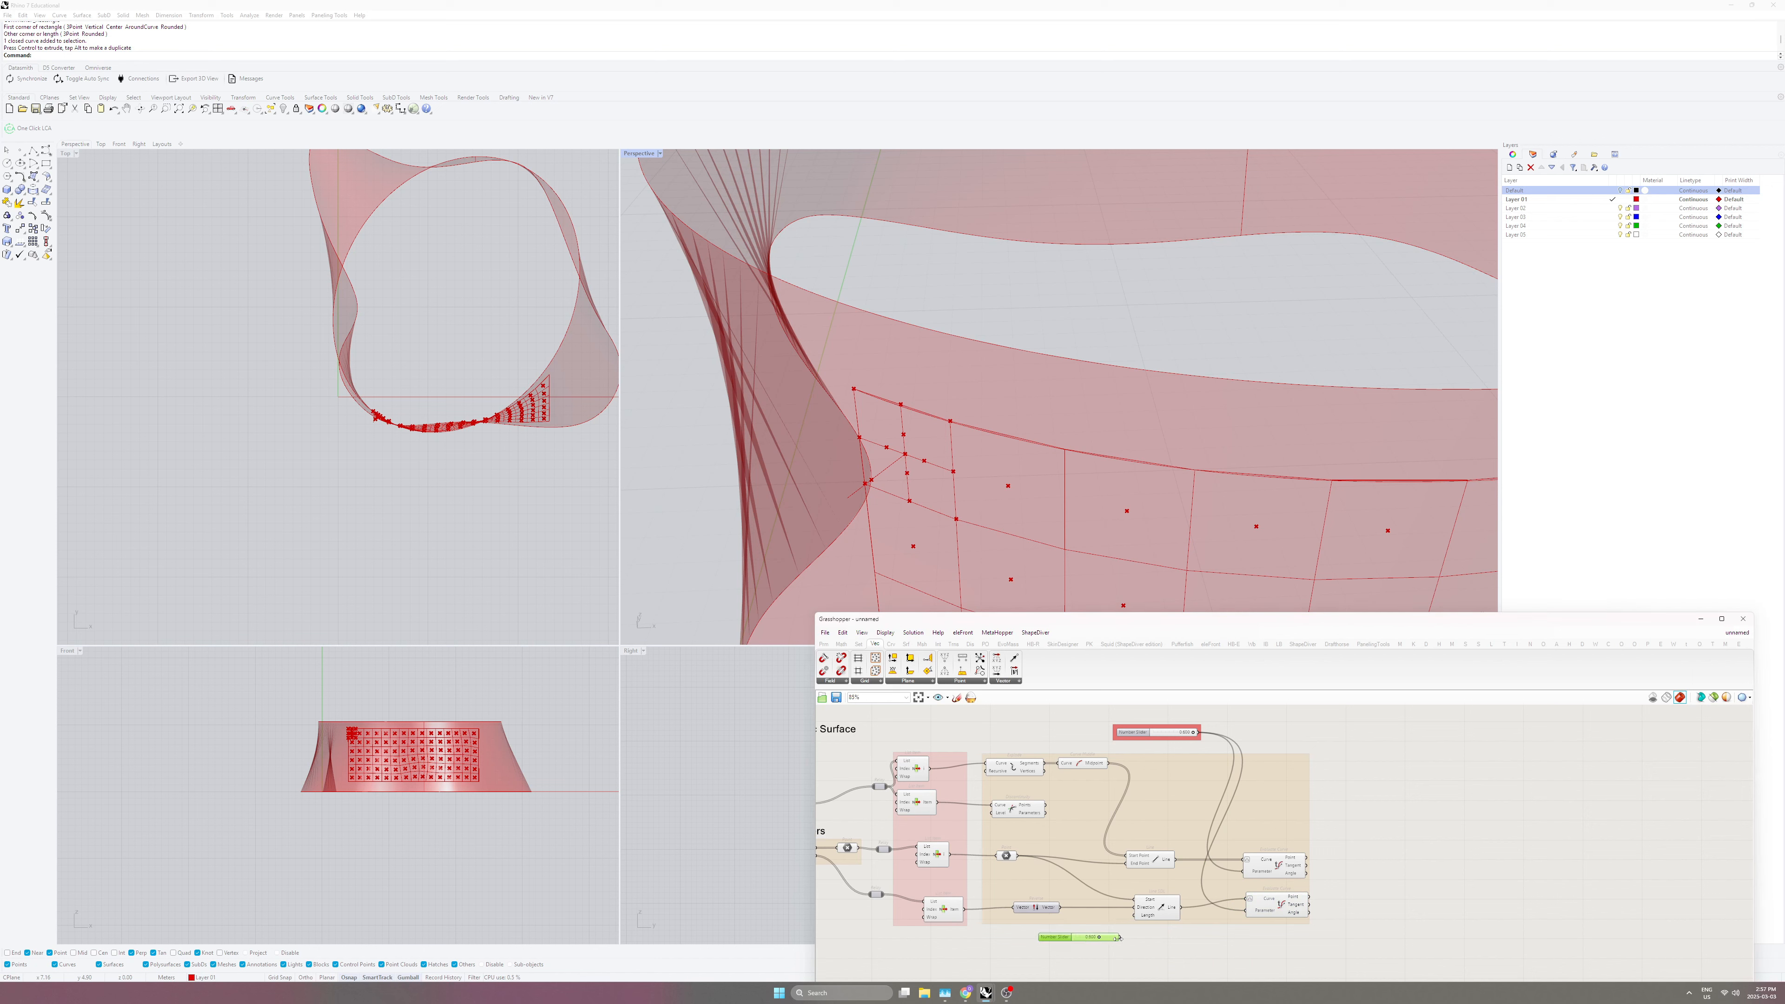
Highlight the points of both Evaluate Curve components and turn off the preview of Line SDL.
{"action": "left_click", "coordinate": [1290, 912]}
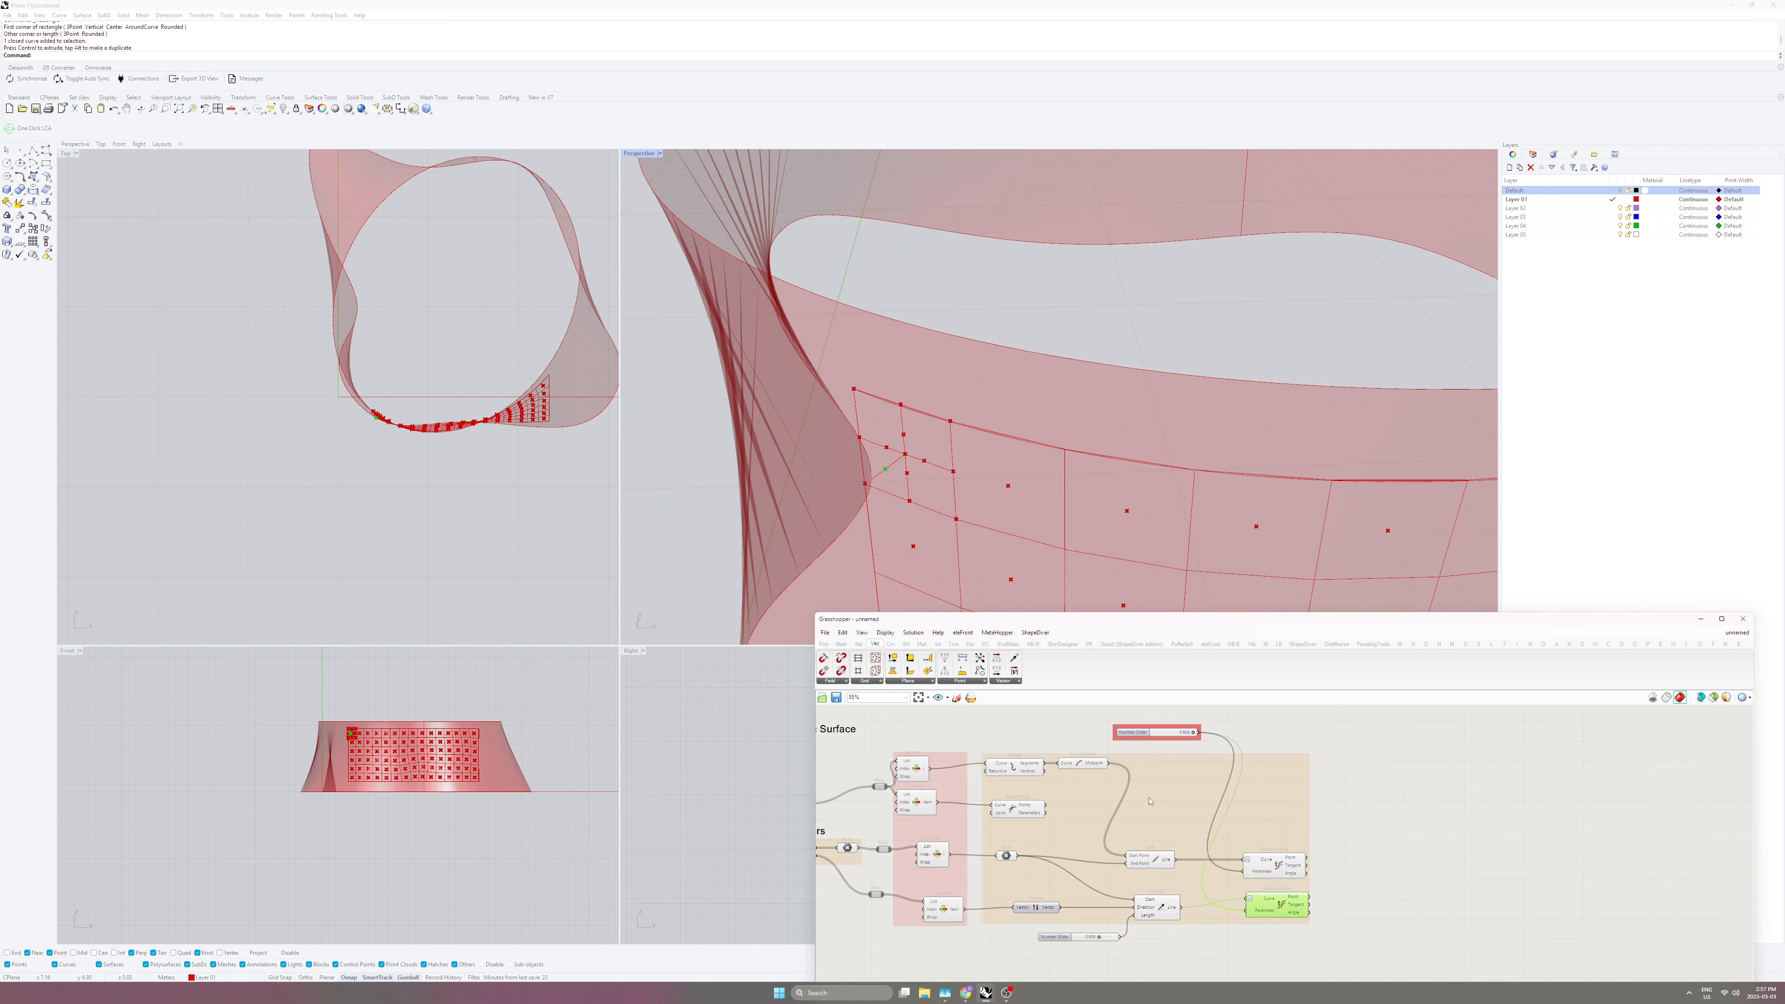
{"action": "left_click", "coordinate": [1285, 866], "text": "shift"}
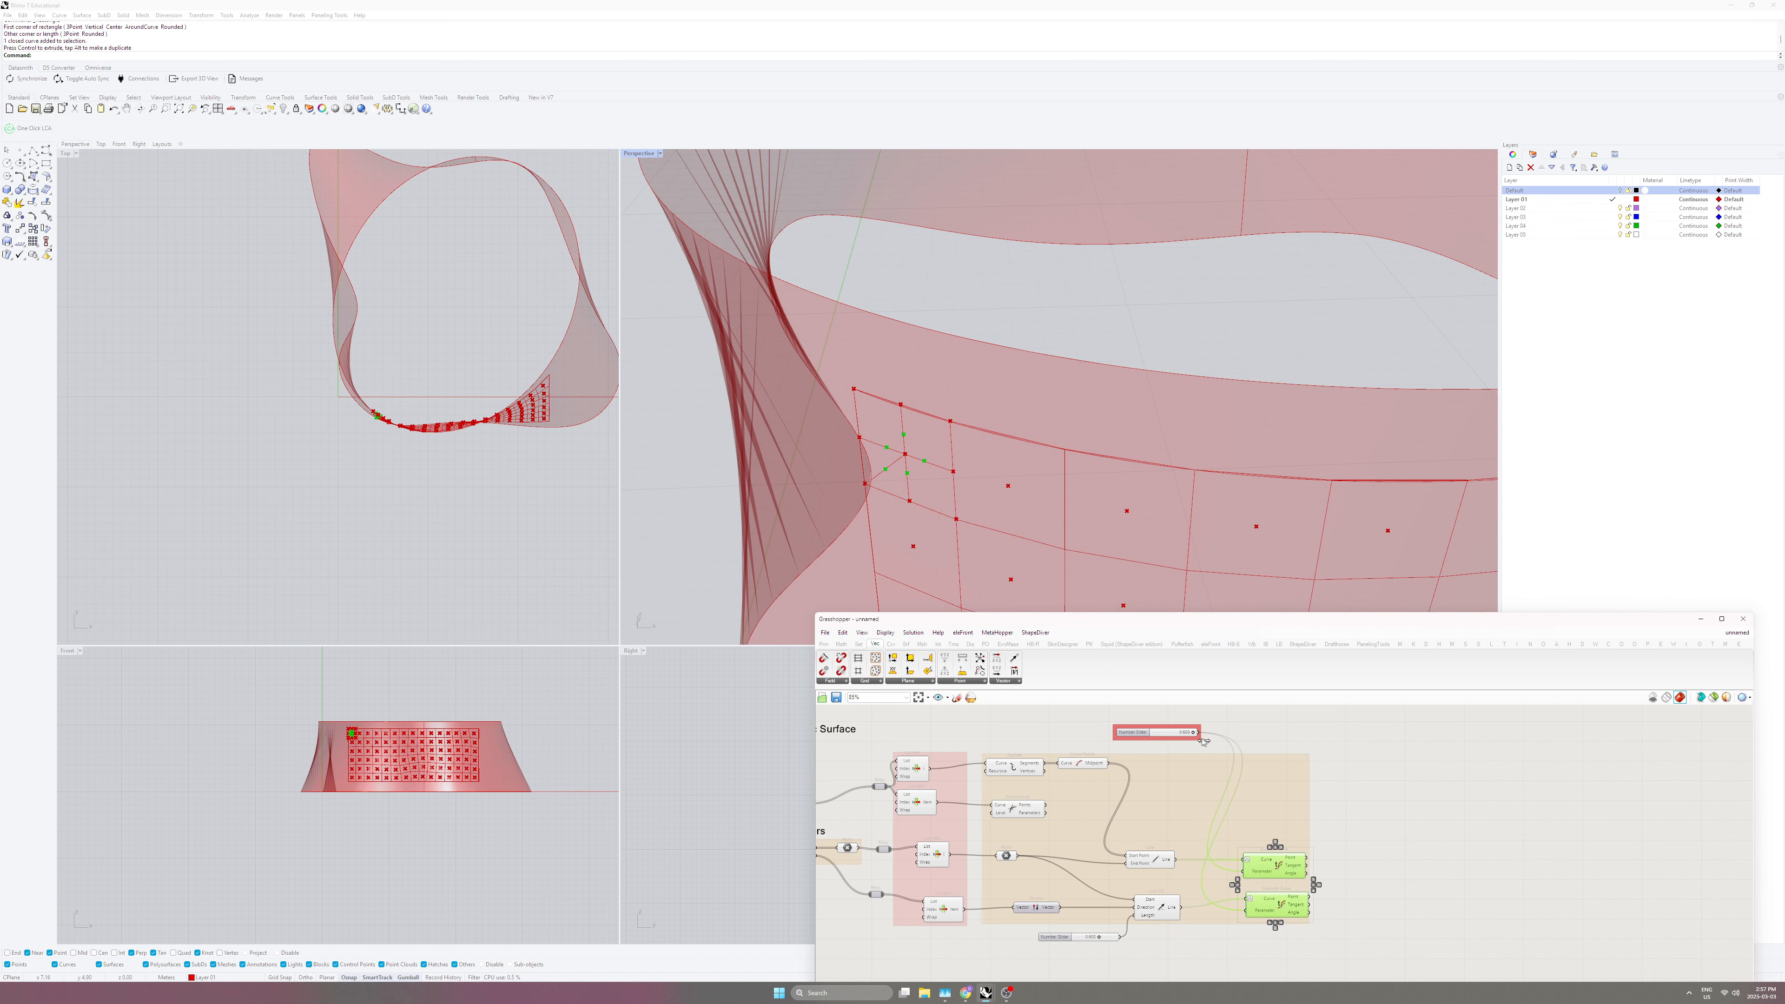
{"action": "right_click", "coordinate": [1162, 910]}
{"action": "left_click", "coordinate": [1177, 926]}
{"action": "left_click", "coordinate": [1168, 882]}
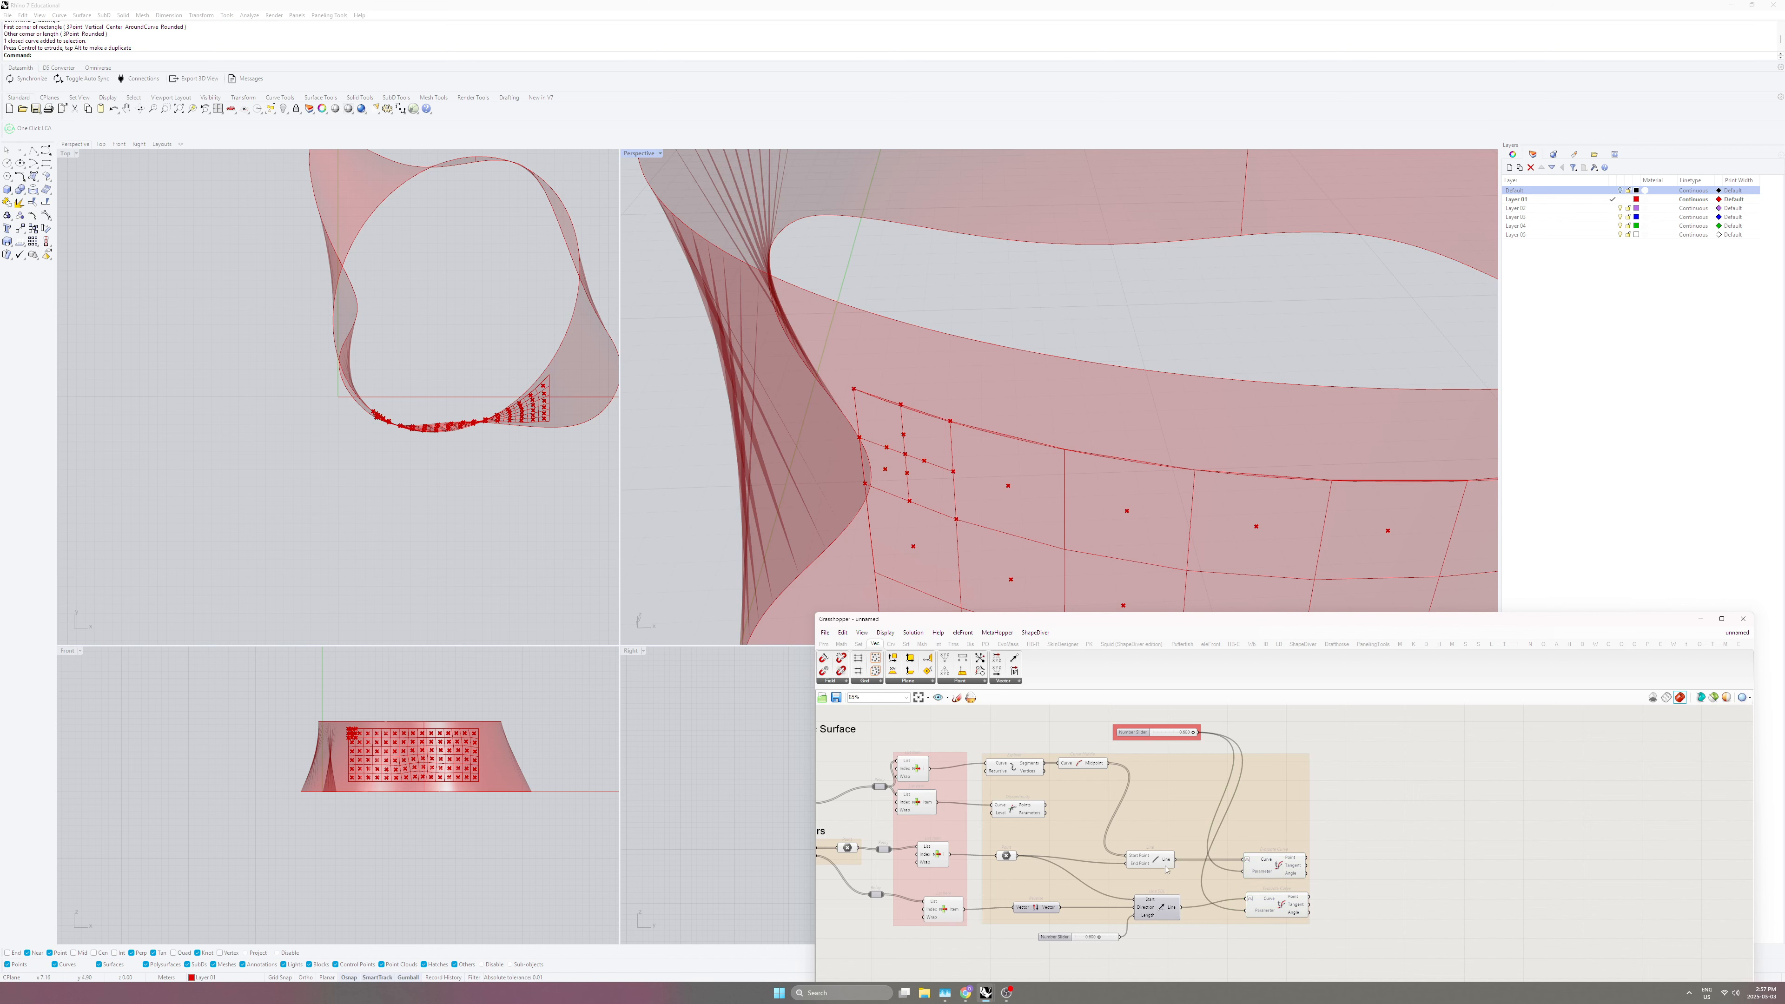
Lower the slider driving both Evaluate Curve components and turn off the preview of the midpoint-to-center Line component.
{"action": "left_click_drag", "start_coordinate": [1334, 838], "coordinate": [1238, 934]}
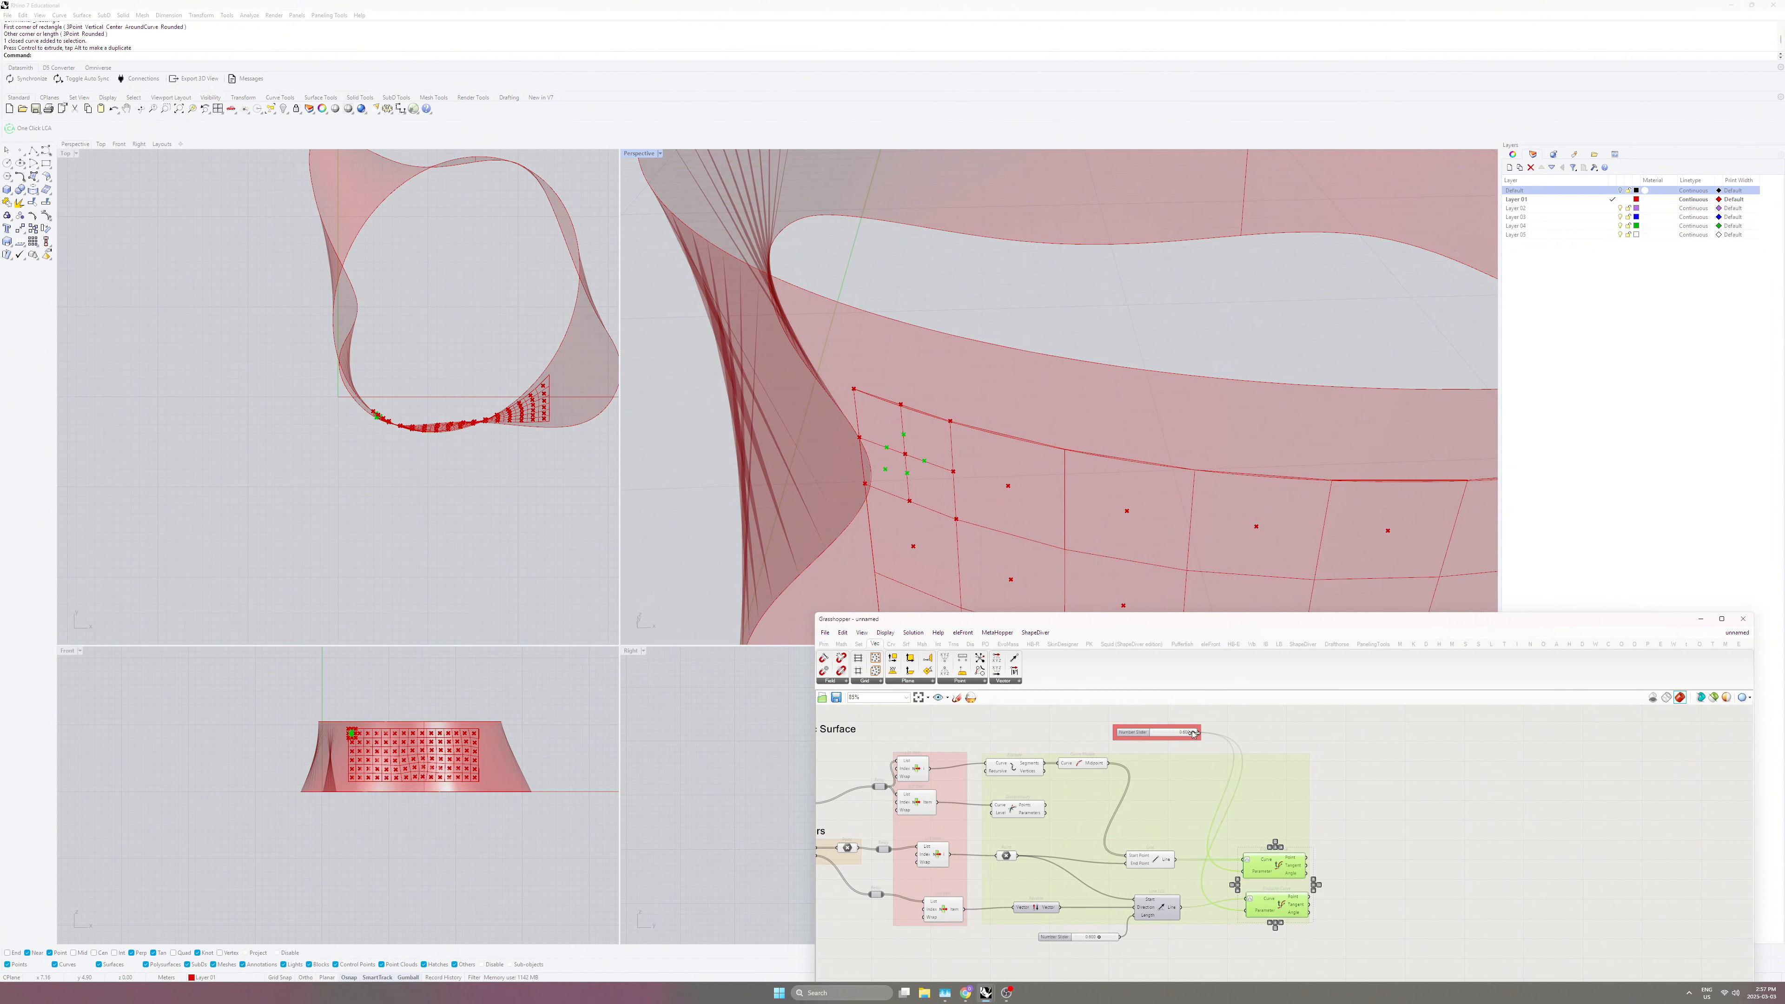
{"action": "left_click_drag", "start_coordinate": [1193, 734], "coordinate": [1154, 734]}
{"action": "left_click", "coordinate": [1211, 790]}
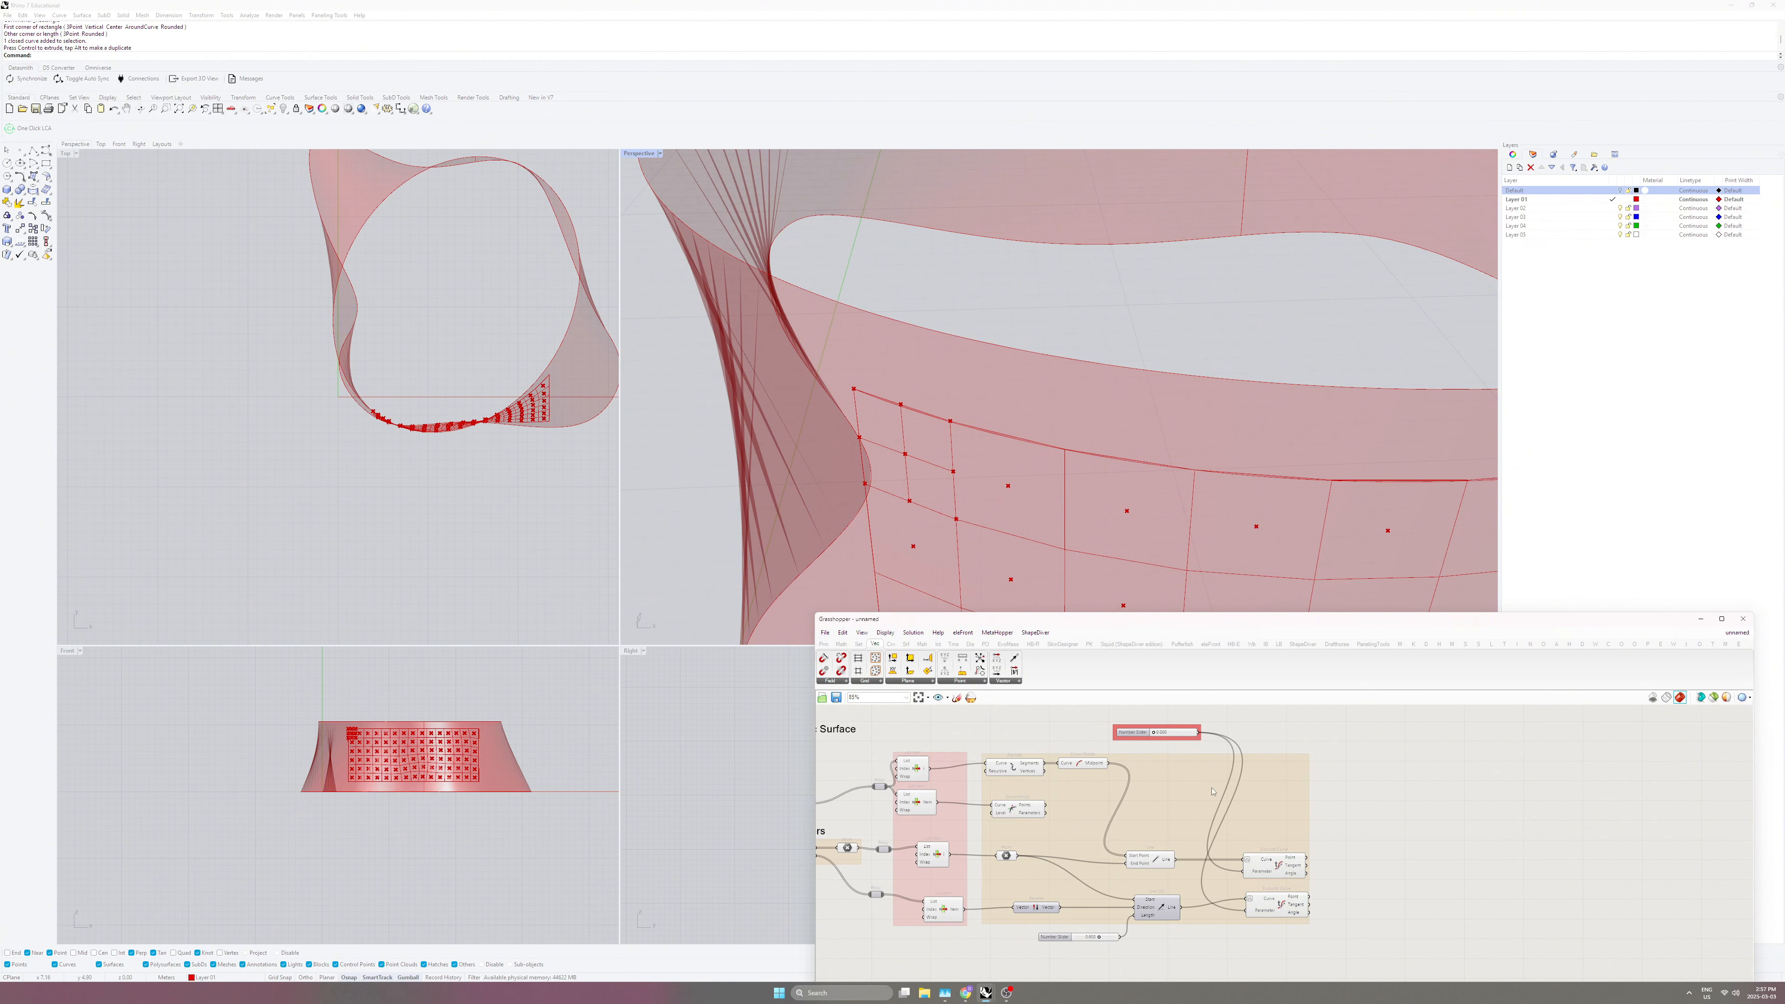
{"action": "right_click", "coordinate": [1157, 859]}
{"action": "left_click", "coordinate": [1181, 879]}
Move the Discontinuity component above the two Evaluate Curve components and slightly raise their shared parameter slider.
{"action": "left_click_drag", "start_coordinate": [1025, 813], "coordinate": [1276, 811]}
{"action": "left_click", "coordinate": [1285, 906]}
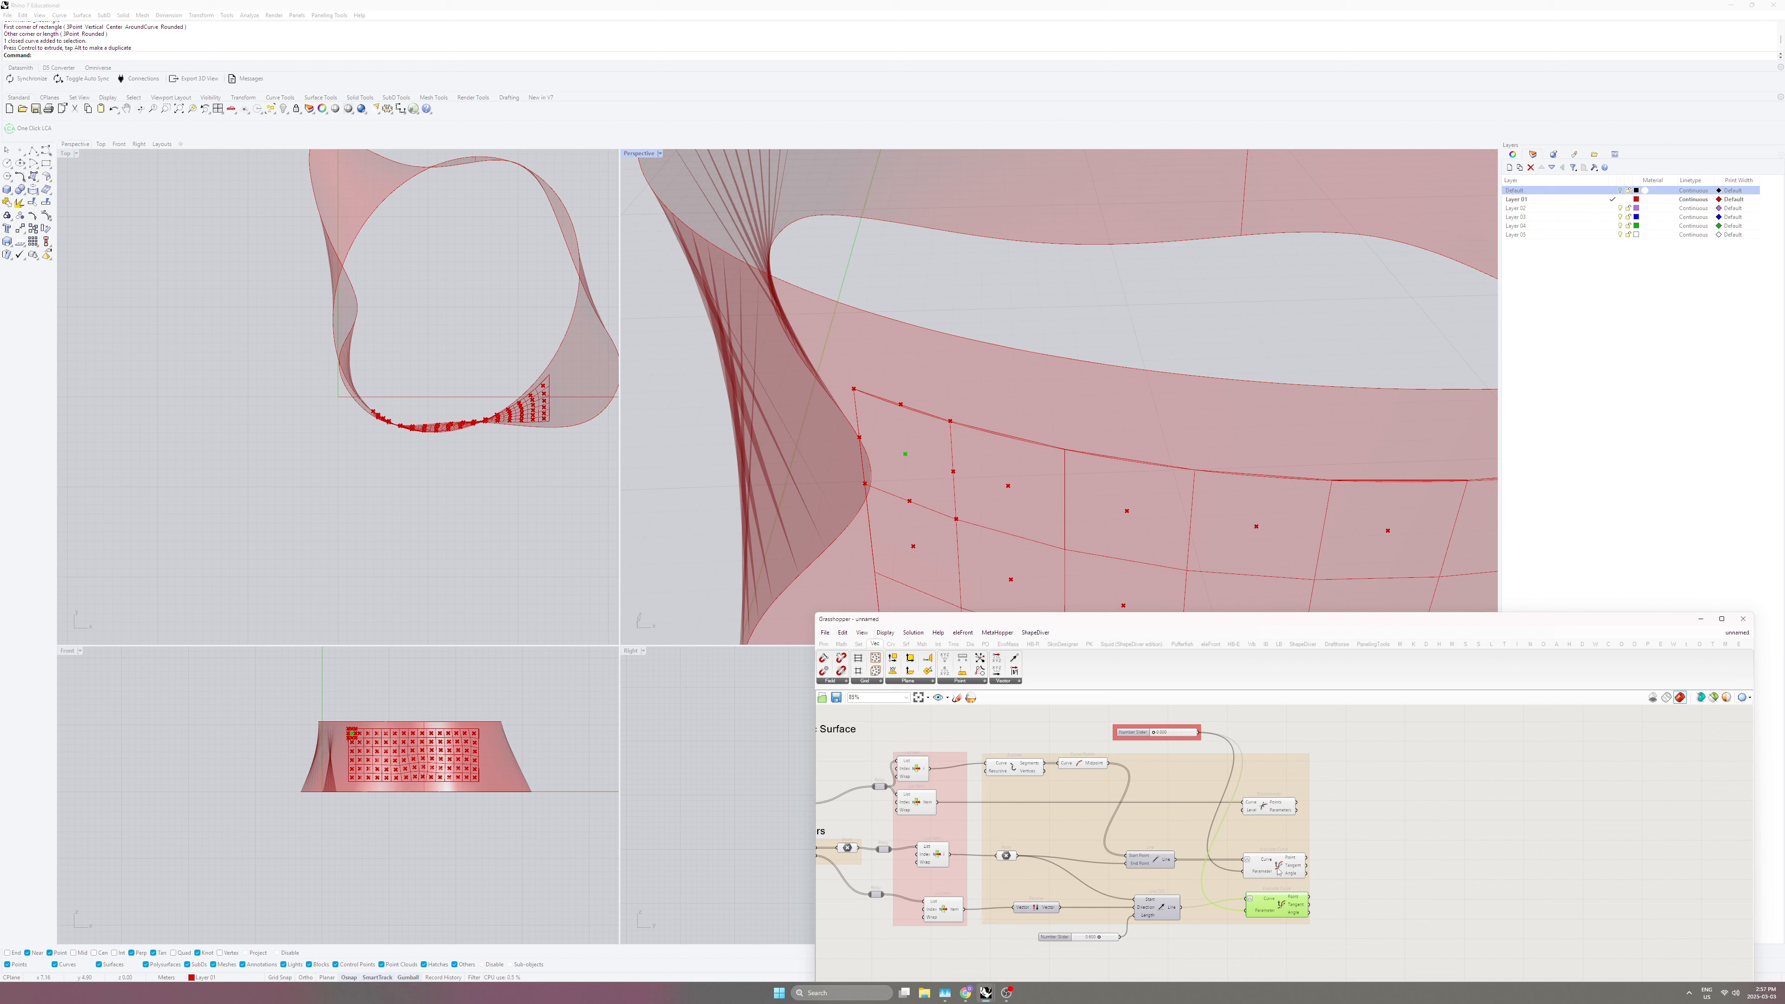
{"action": "left_click_drag", "start_coordinate": [1157, 735], "coordinate": [1173, 735]}
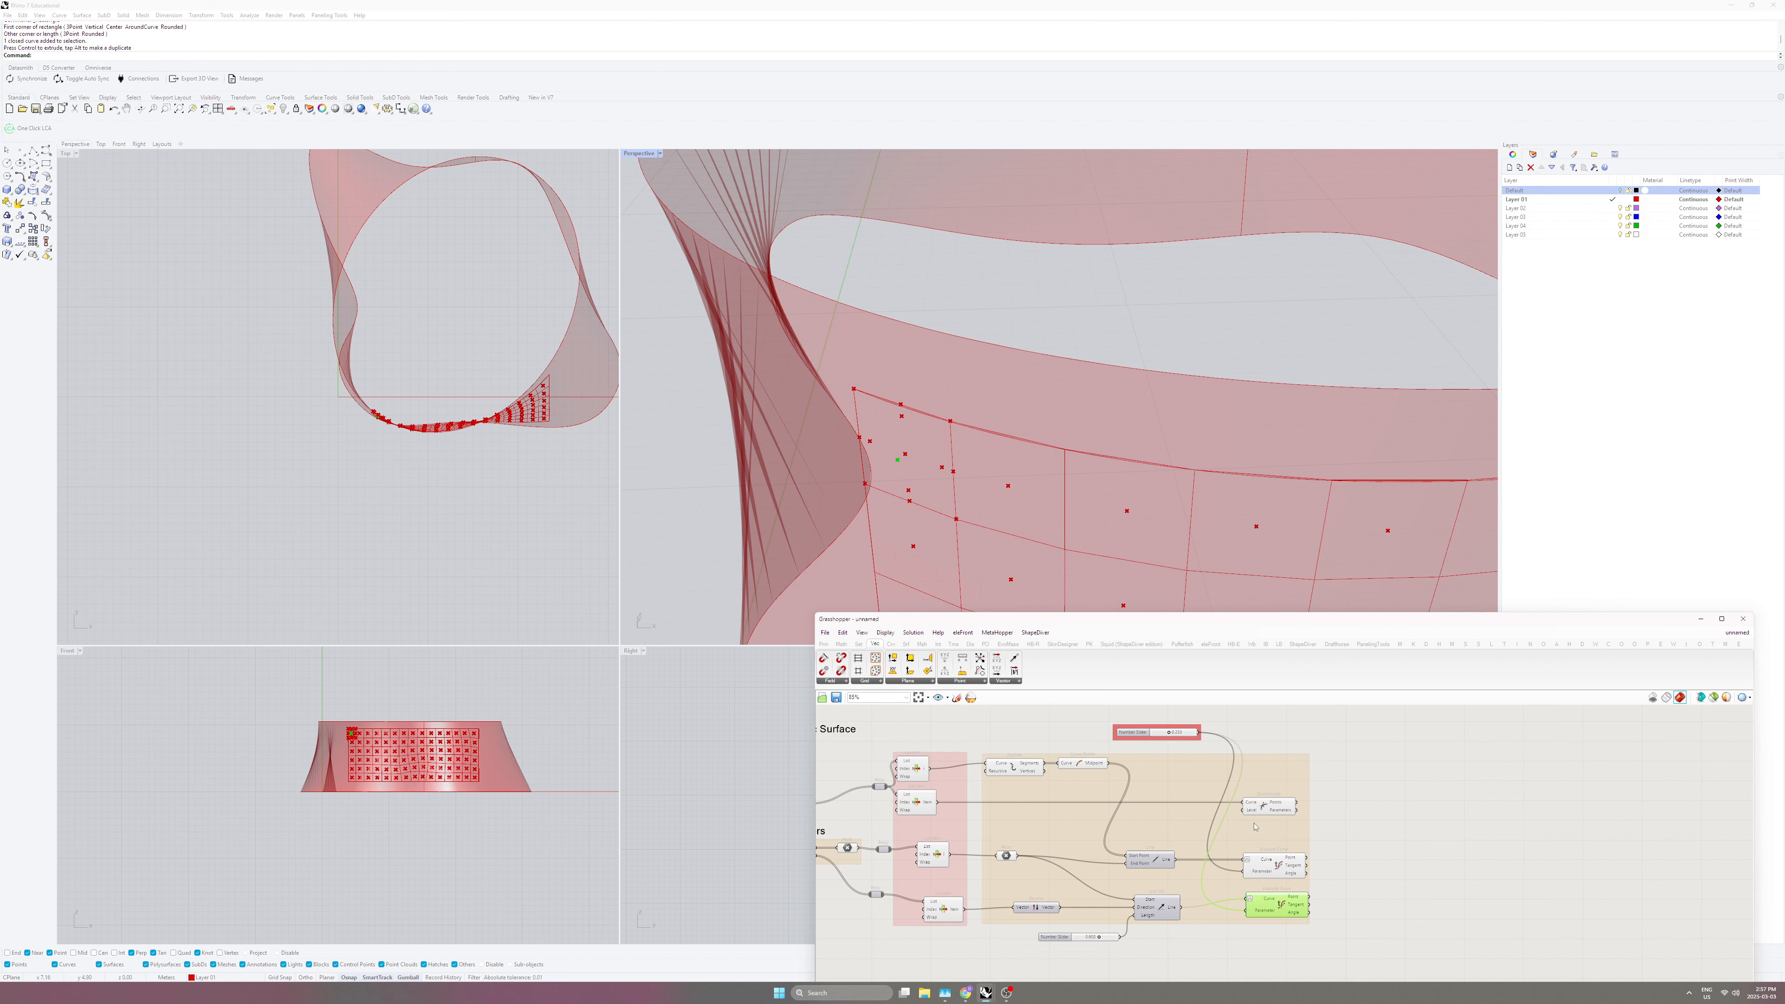
Examine the points produced by each Evaluate Curve component and the cell corner points from the Discontinuity component.
{"action": "left_click", "coordinate": [1281, 867]}
{"action": "left_click", "coordinate": [1279, 906]}
{"action": "left_click", "coordinate": [1268, 806]}
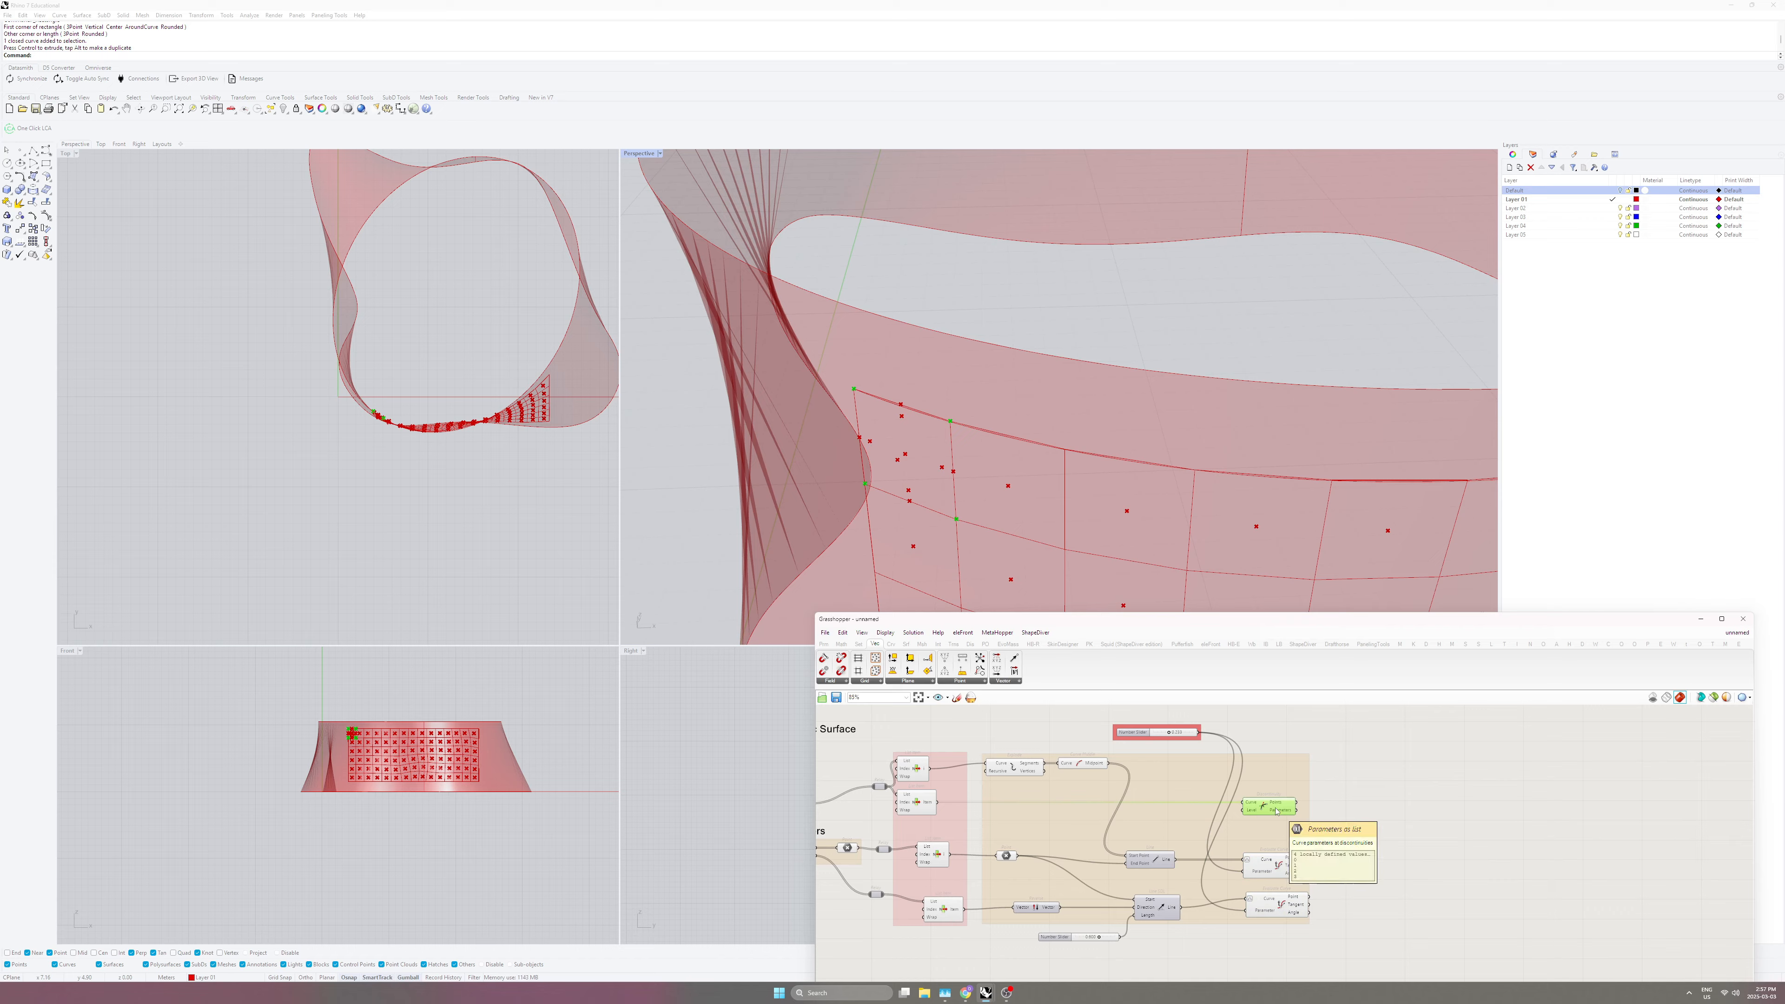
{"action": "right_click_drag", "start_coordinate": [1342, 807], "coordinate": [1255, 797]}
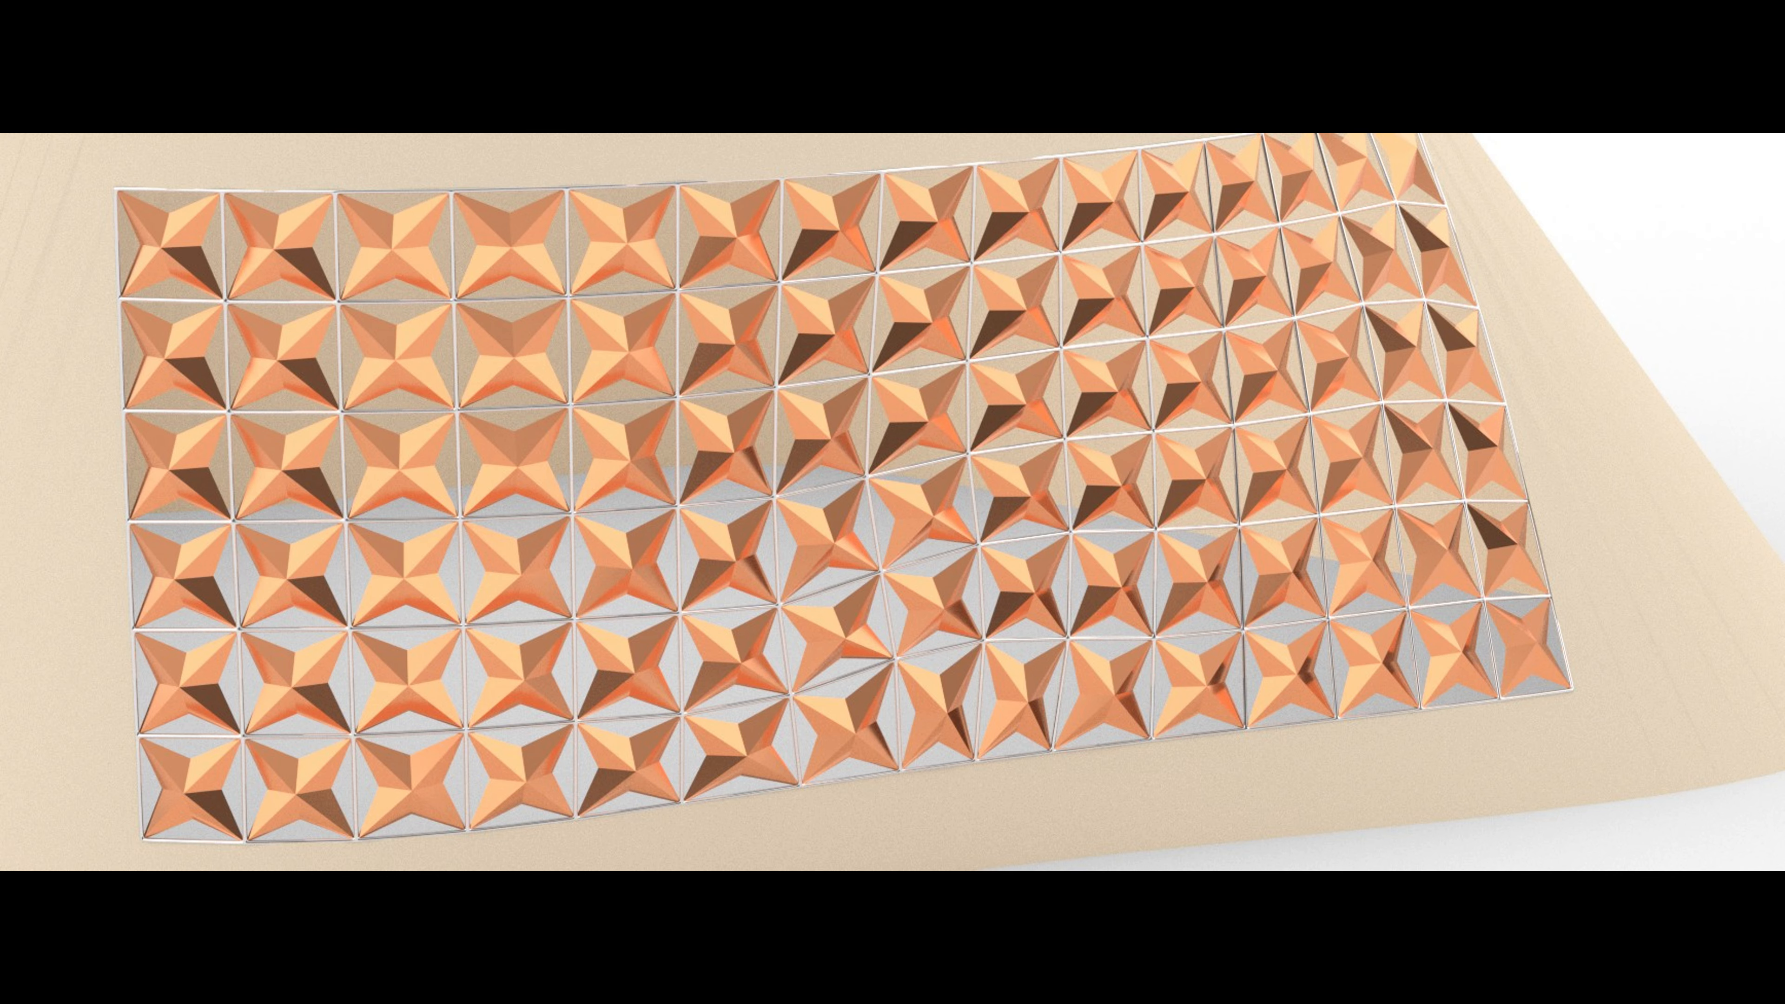